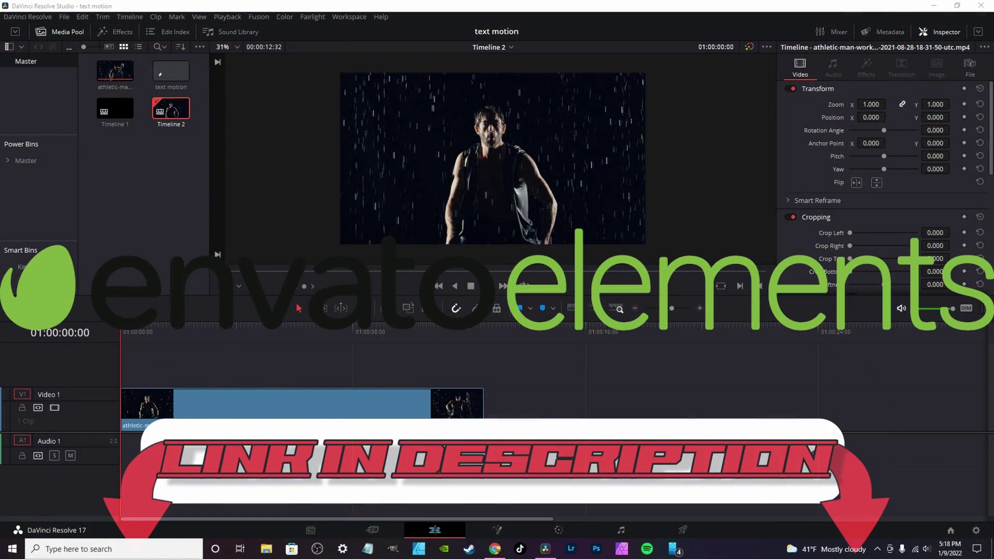
# - Preview the clip, then keyframe its zoom at 1.000 at the start and at 1.730 at 01:00:04:34
pyautogui.press('space')
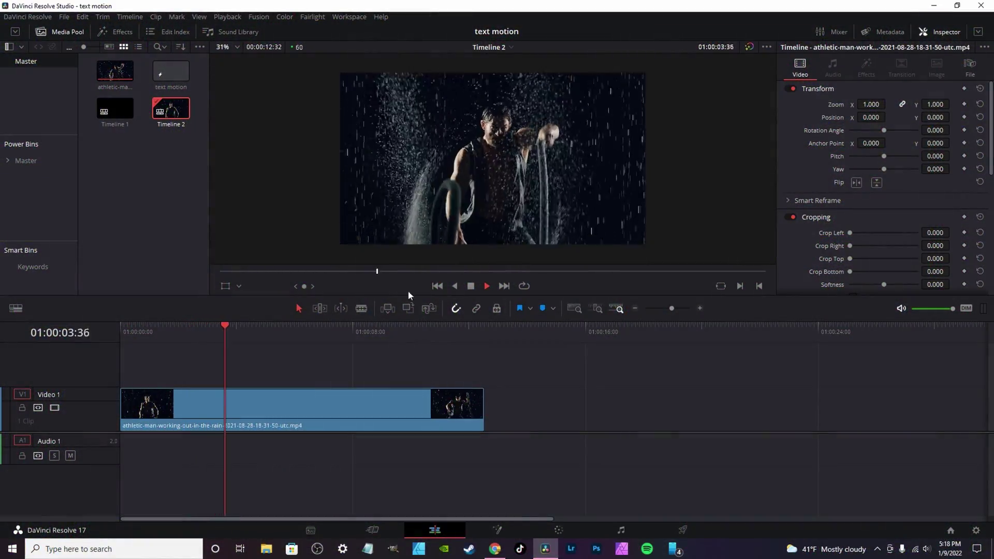
pyautogui.click(473, 288)
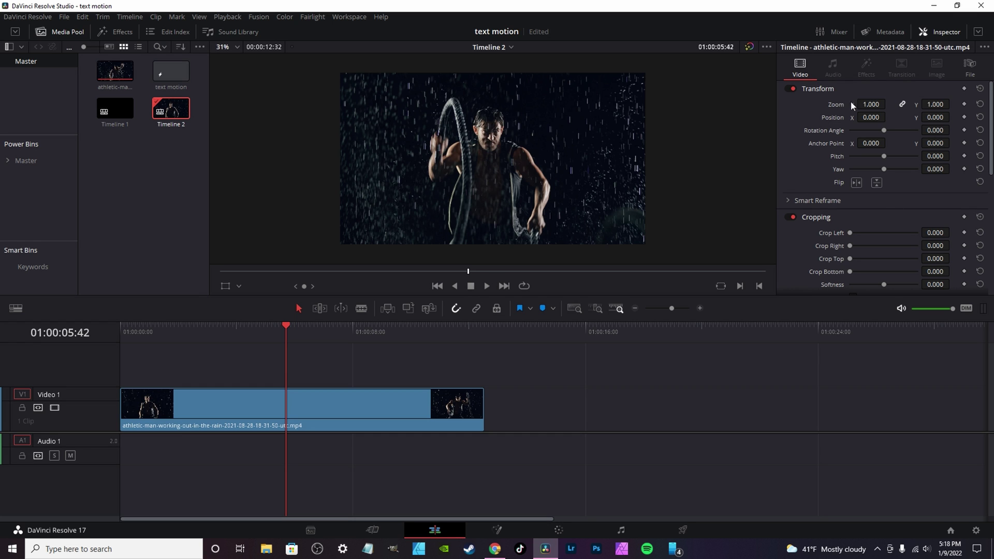
pyautogui.click(126, 328)
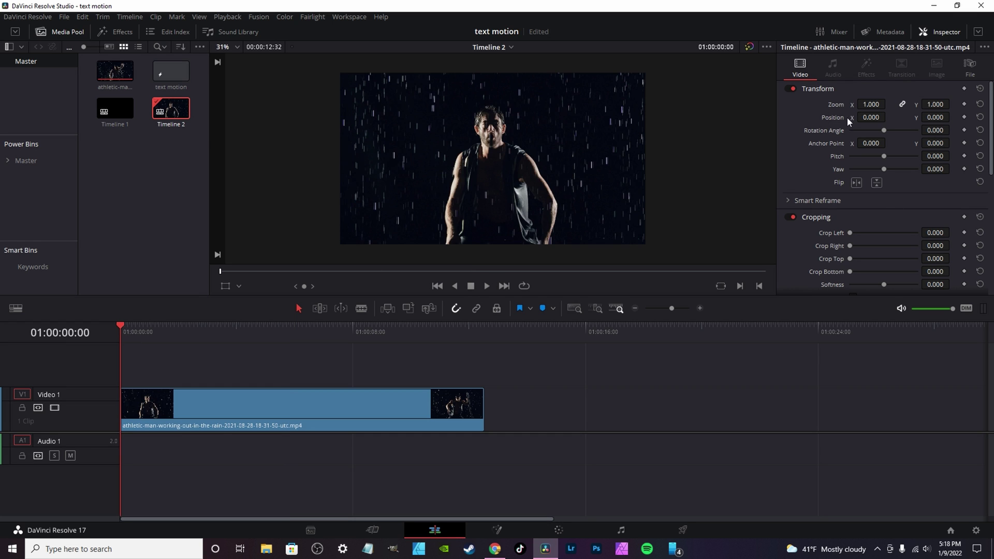
pyautogui.click(964, 105)
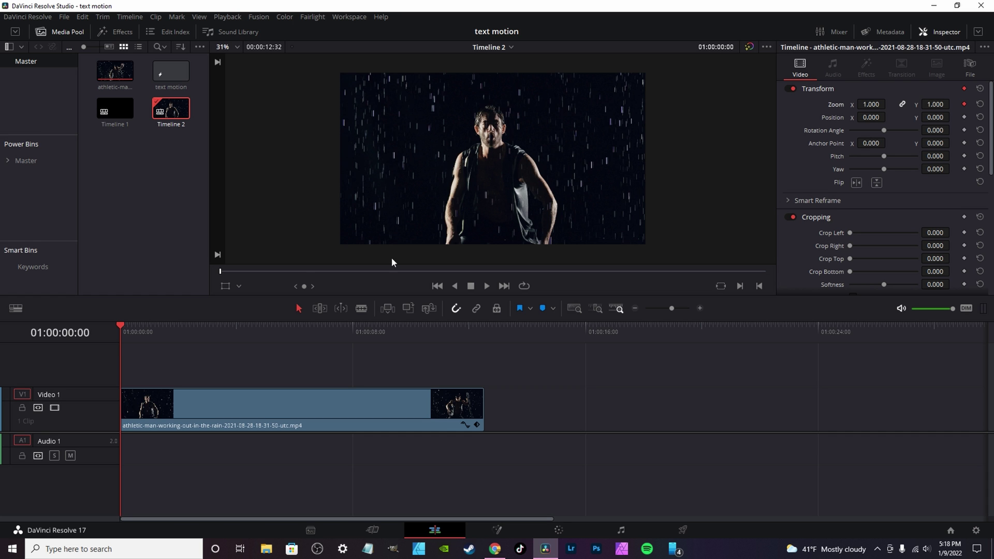
pyautogui.moveTo(143, 325); pyautogui.dragTo(254, 325)
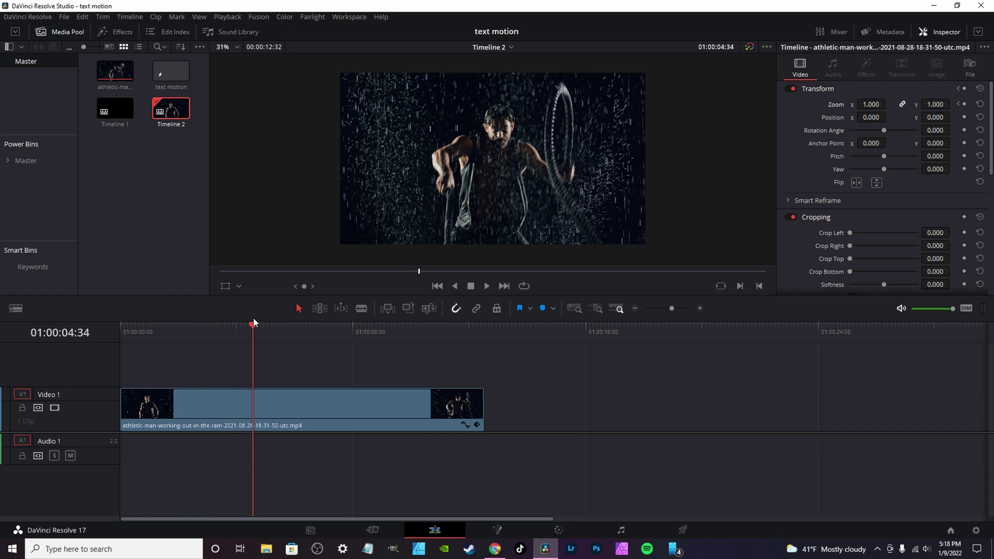
pyautogui.moveTo(888, 103); pyautogui.dragTo(866, 105)
# - Play the clip from the start to review the zoom-in animation between the two keyframes
pyautogui.click(122, 328)
pyautogui.press('space')
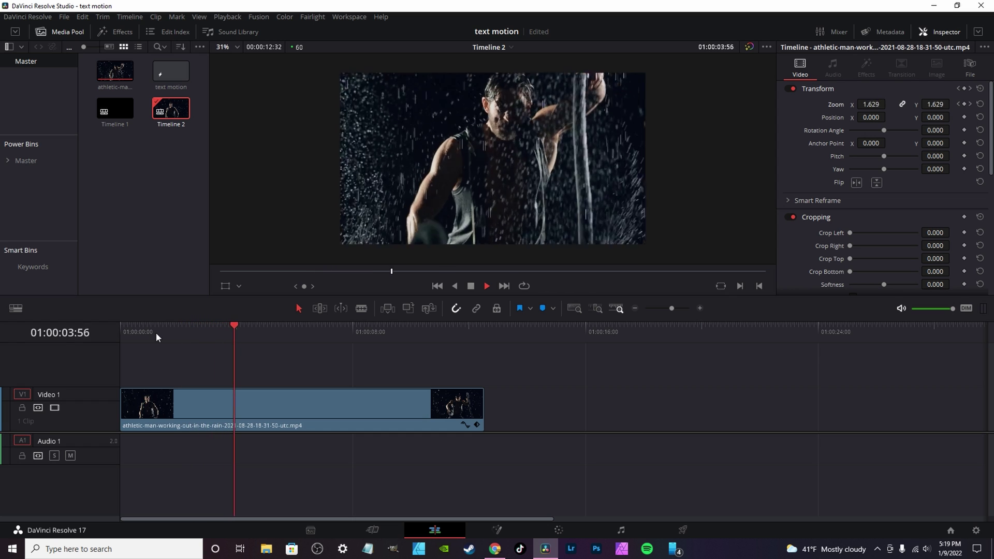
pyautogui.press('space')
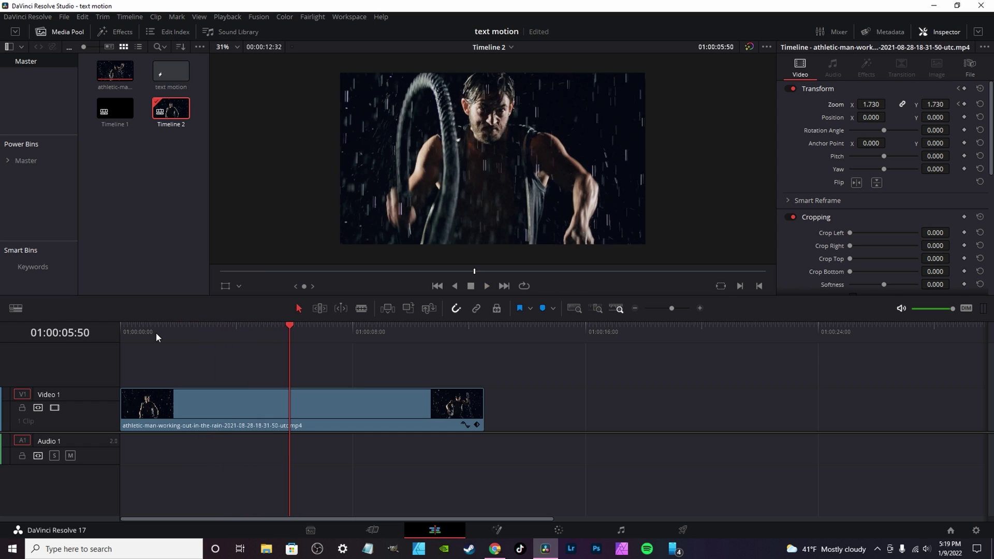
pyautogui.click(123, 330)
pyautogui.press('space')
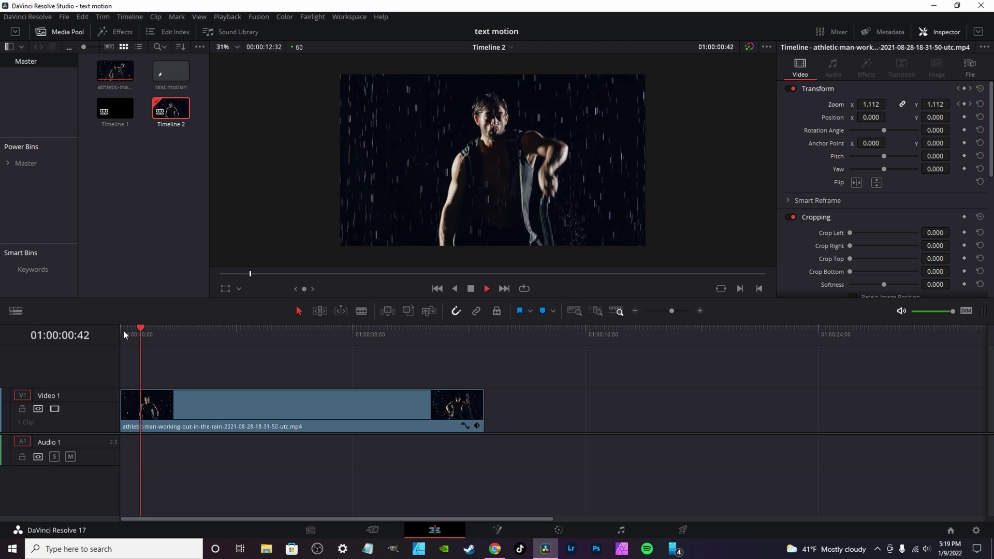
pyautogui.press('space')
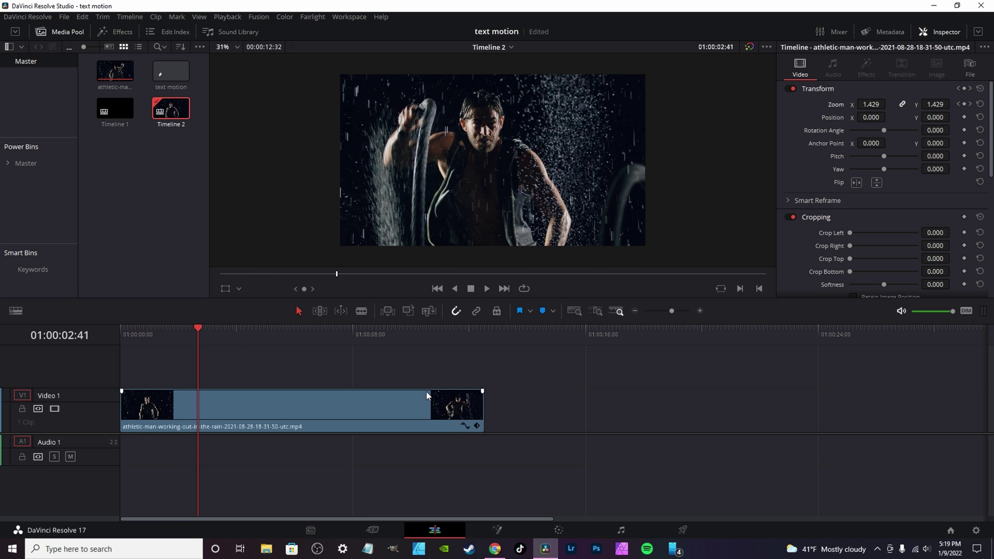
# - Expand the clip's keyframe track, try moving and duplicating the second zoom keyframe, and delete the extra middle keyframe
pyautogui.click(477, 426)
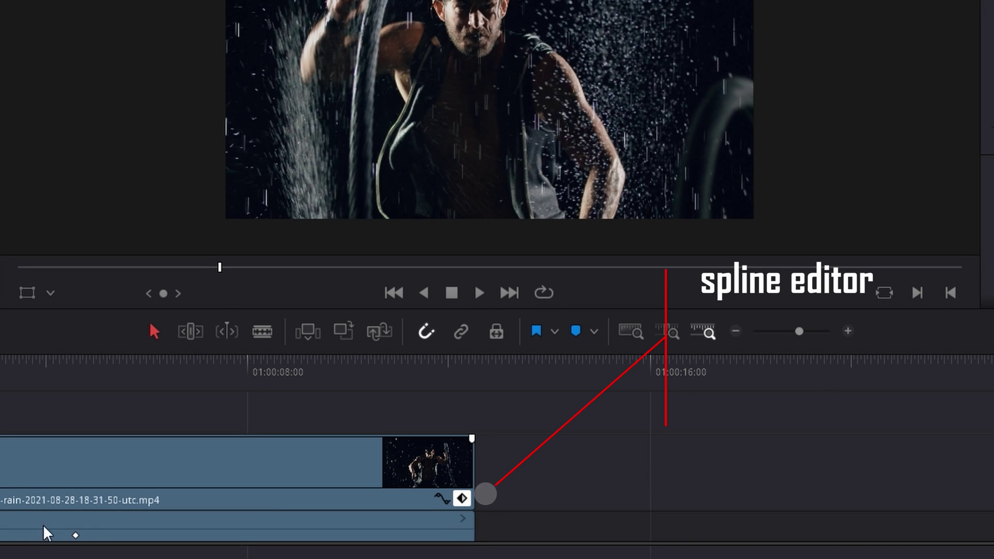
pyautogui.moveTo(75, 535); pyautogui.dragTo(24, 536)
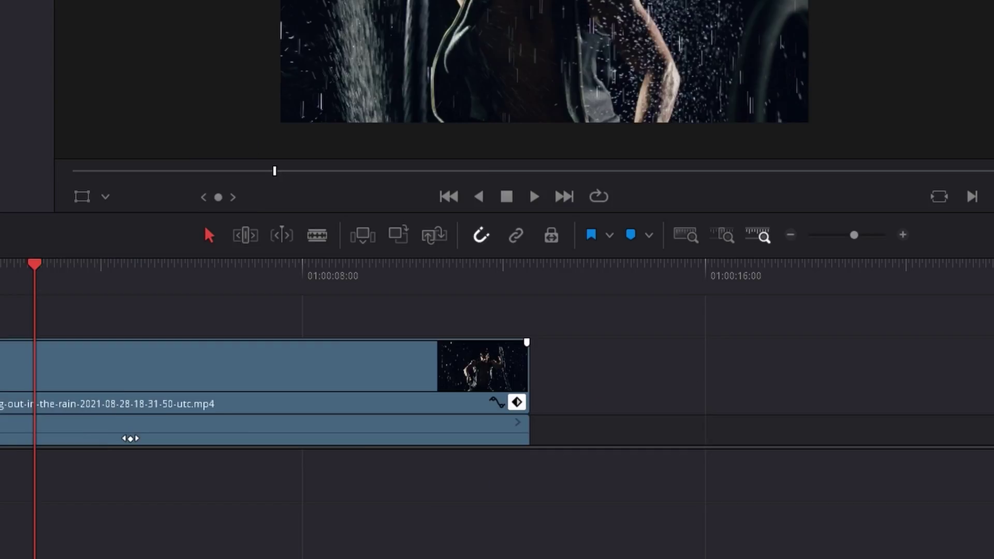
pyautogui.moveTo(289, 340); pyautogui.dragTo(335, 340)
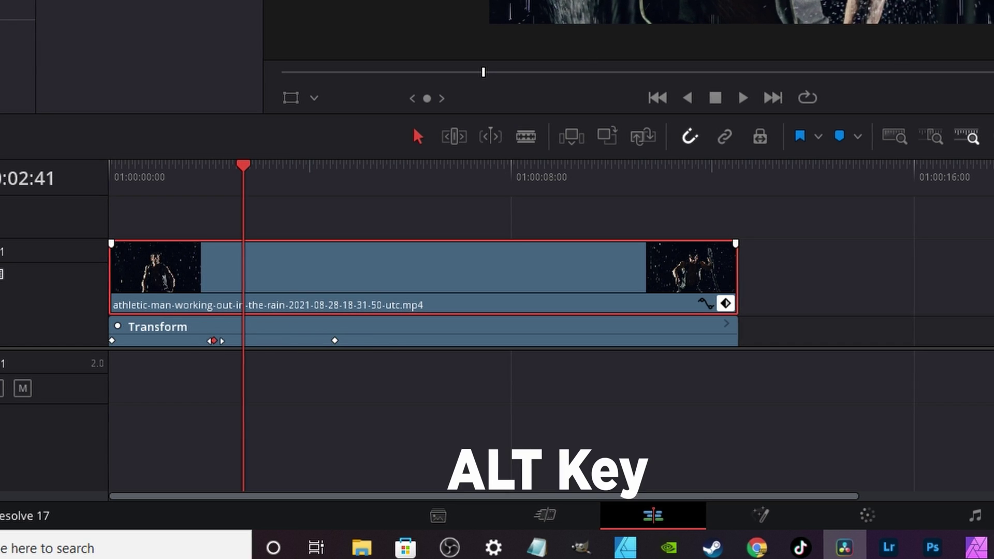
pyautogui.moveTo(212, 341)
pyautogui.mouseDown()
pyautogui.moveTo(236, 341)
pyautogui.moveTo(211, 340)
pyautogui.mouseUp()
pyautogui.press('Delete')
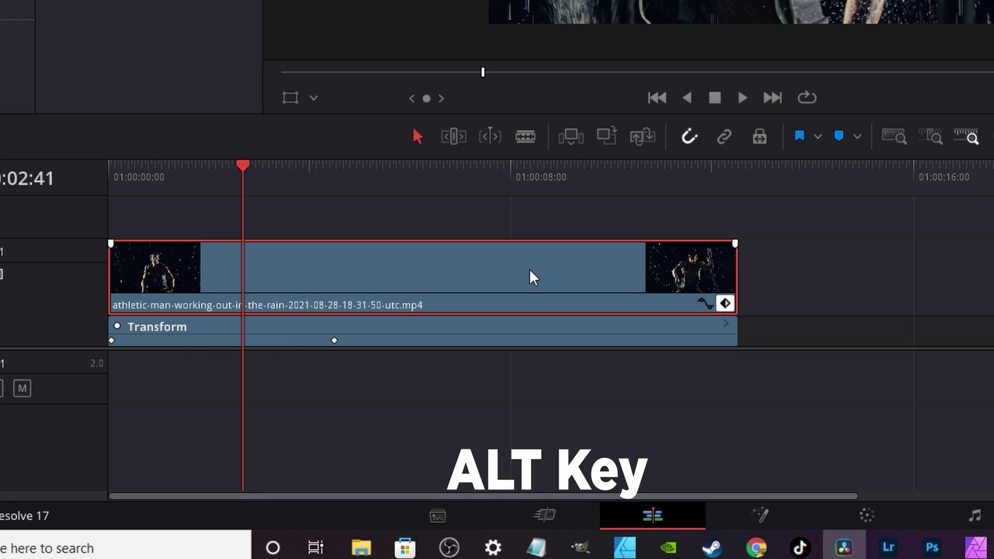
# - Show the Zoom X curve below the clip, enlarge the curve area, and select the end keyframe
pyautogui.click(704, 304)
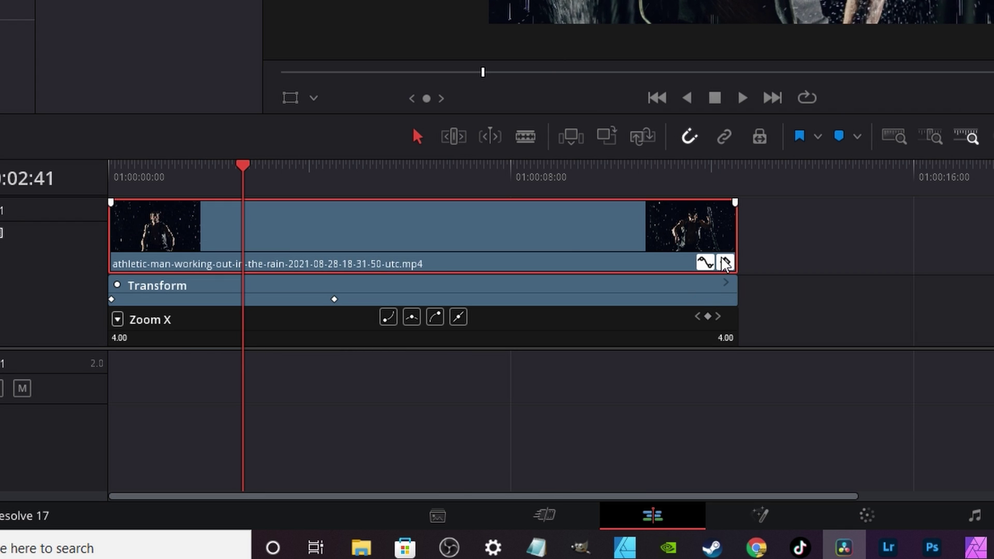
pyautogui.moveTo(546, 350); pyautogui.dragTo(546, 486)
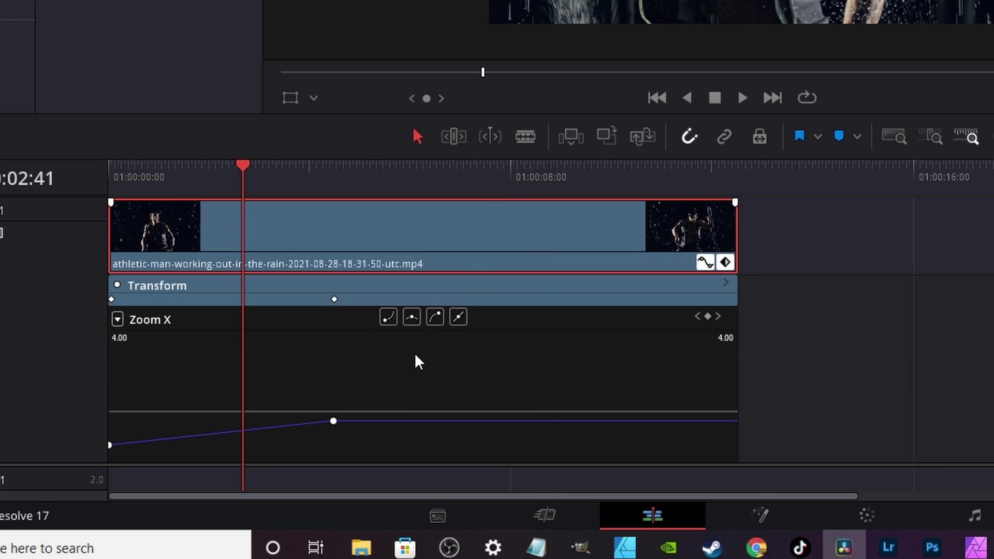
pyautogui.click(334, 421)
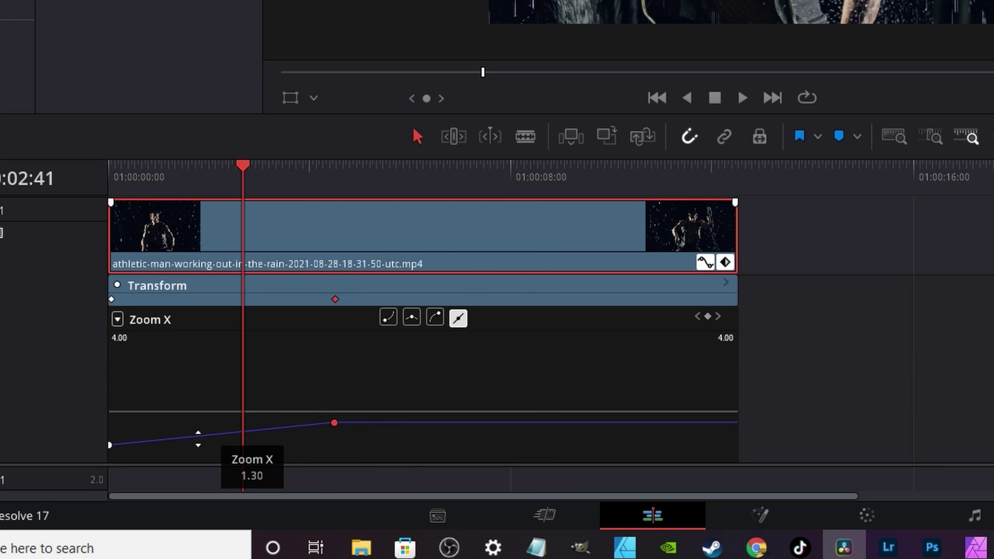
pyautogui.moveTo(335, 423)
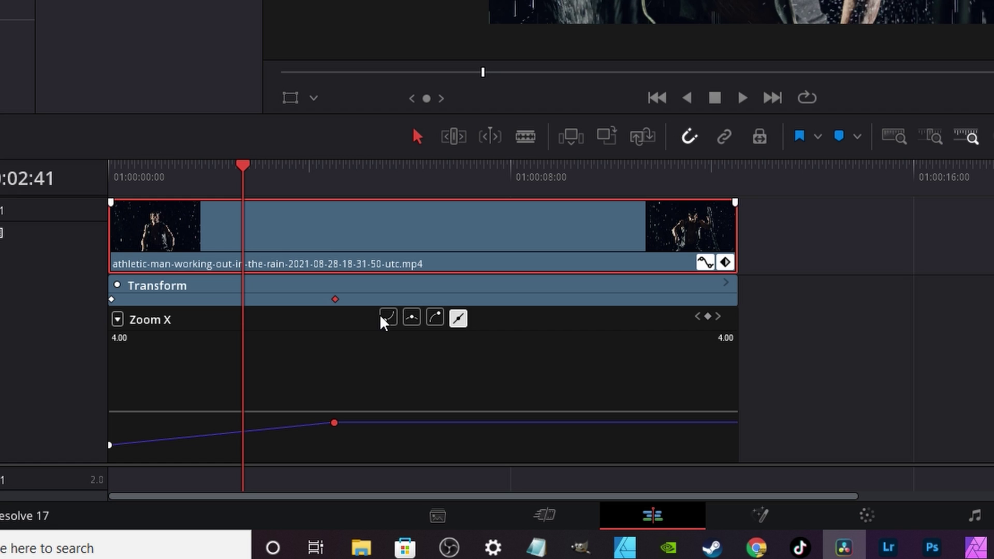
# - Apply an ease to the end zoom keyframe, raise its handle so the curve overshoots, and preview the motion
pyautogui.click(412, 321)
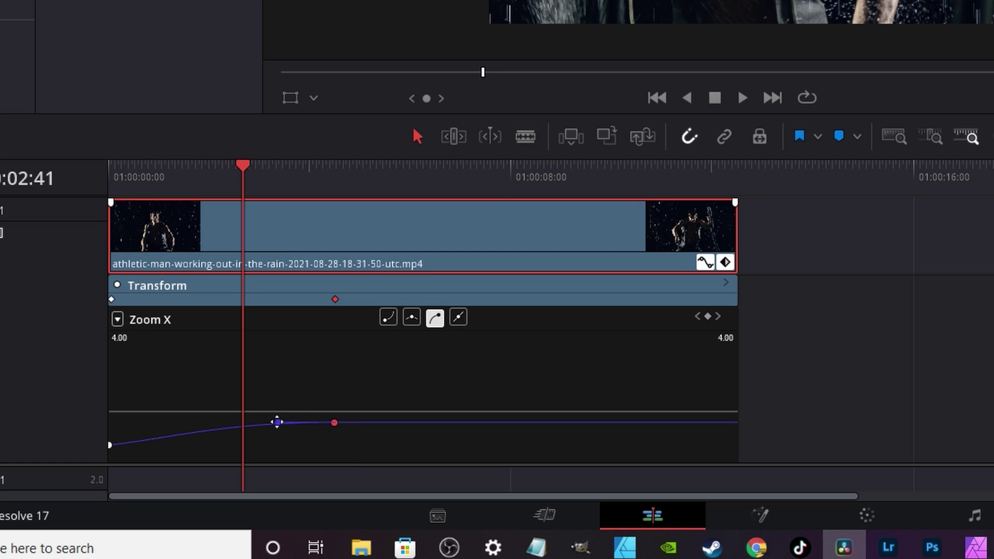
pyautogui.moveTo(278, 421)
pyautogui.mouseDown()
pyautogui.moveTo(284, 396)
pyautogui.moveTo(278, 420)
pyautogui.mouseUp()
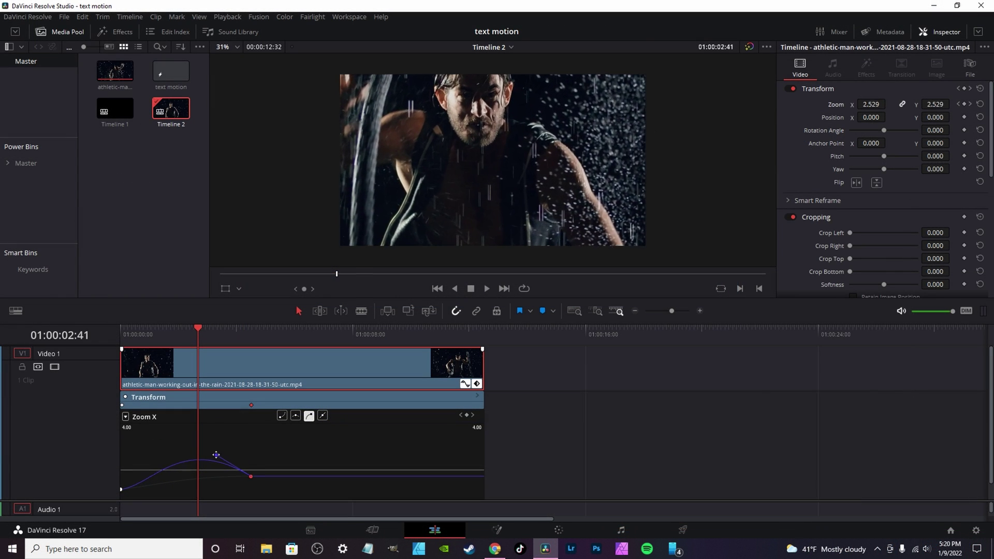
pyautogui.moveTo(216, 454)
pyautogui.mouseDown()
pyautogui.moveTo(206, 464)
pyautogui.moveTo(220, 458)
pyautogui.mouseUp()
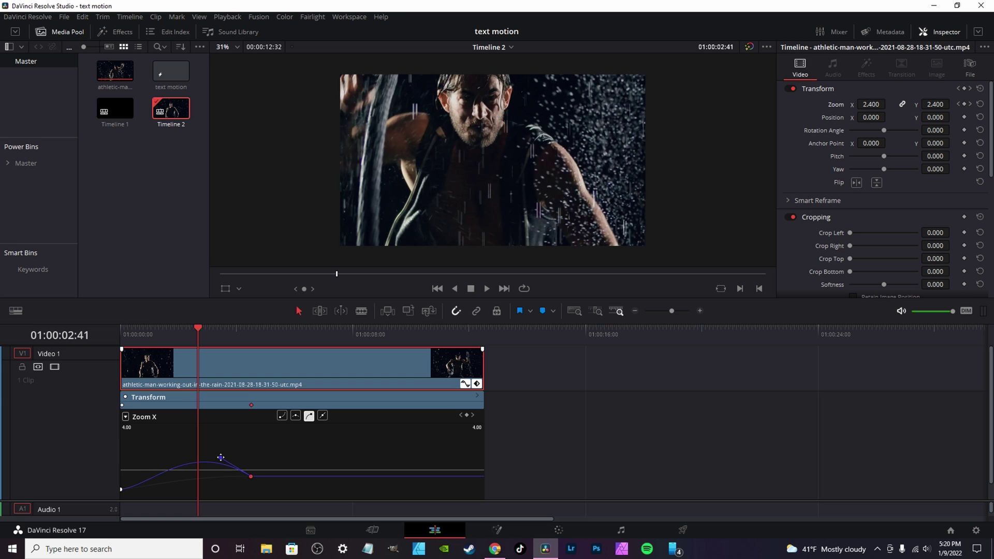
pyautogui.moveTo(139, 334); pyautogui.dragTo(114, 327)
pyautogui.press('space')
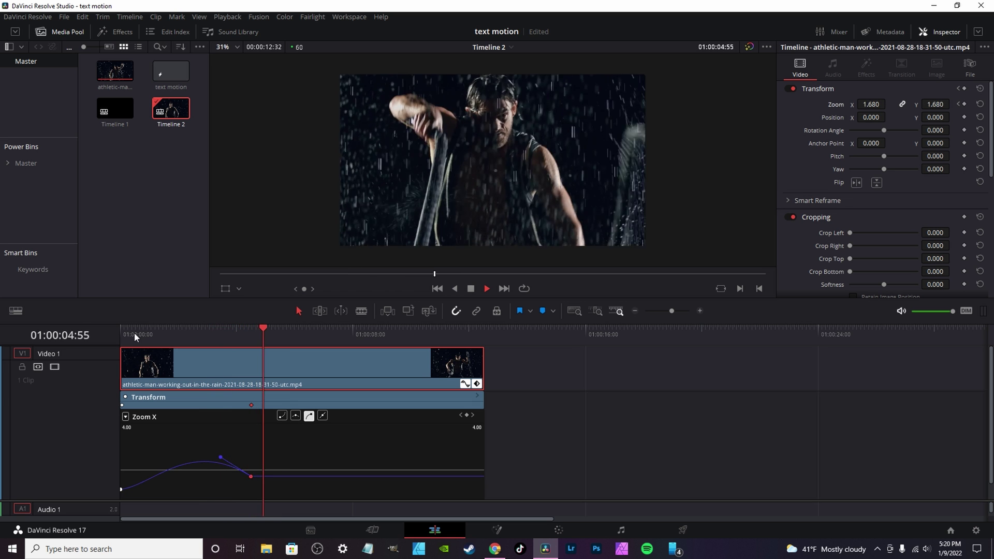
pyautogui.press('space')
# - Lower the end zoom keyframe to about 0.613 and preview the zoom from the clip's start
pyautogui.moveTo(260, 476); pyautogui.dragTo(256, 501)
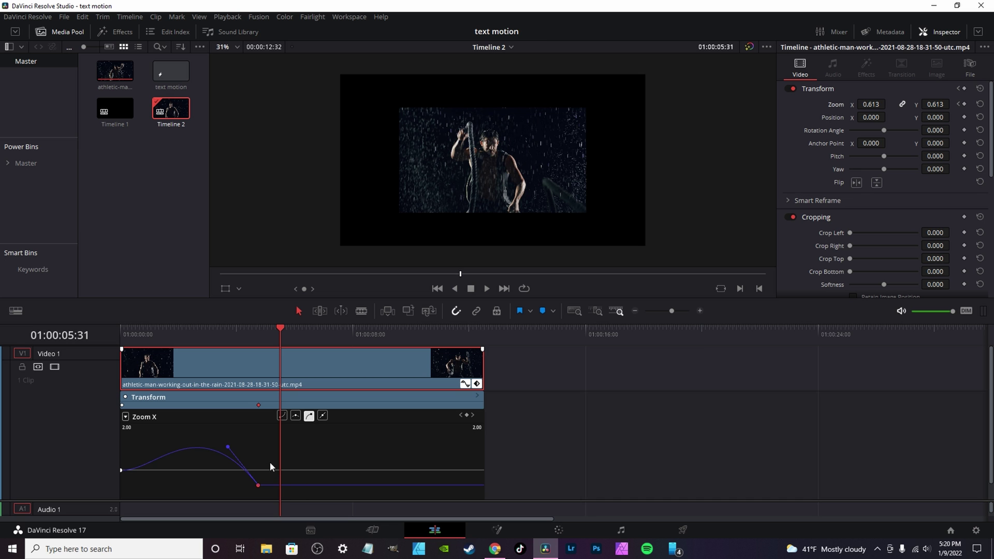
pyautogui.click(123, 334)
pyautogui.press('space')
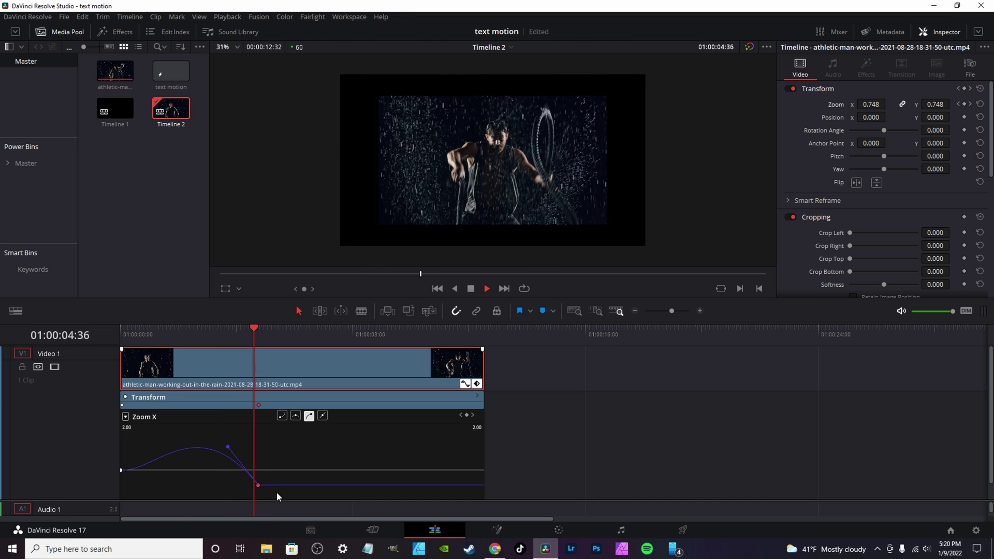
pyautogui.press('space')
pyautogui.click(284, 477)
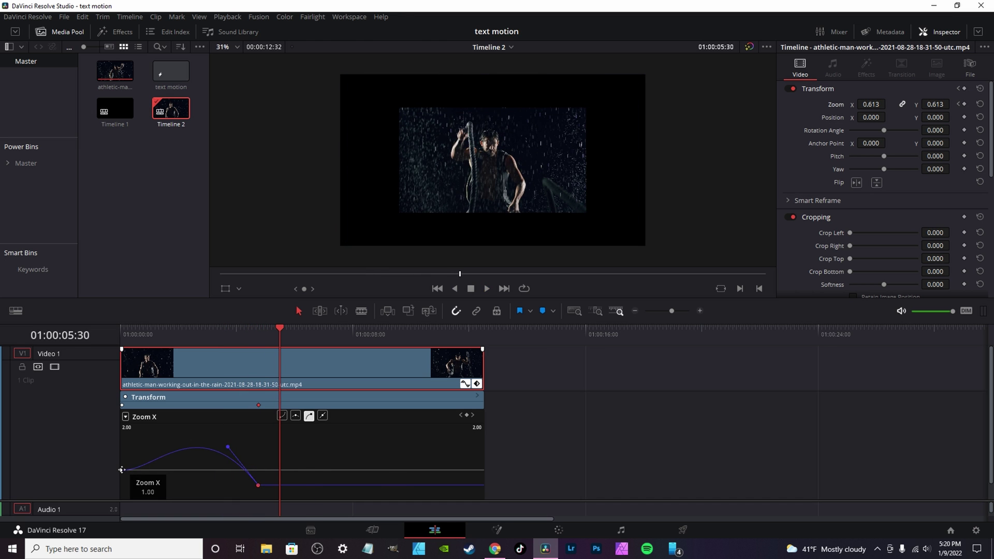
# - Move the first zoom keyframe up slightly and to about 2.6 seconds into the clip, and preview the motion
pyautogui.moveTo(122, 470); pyautogui.dragTo(196, 458)
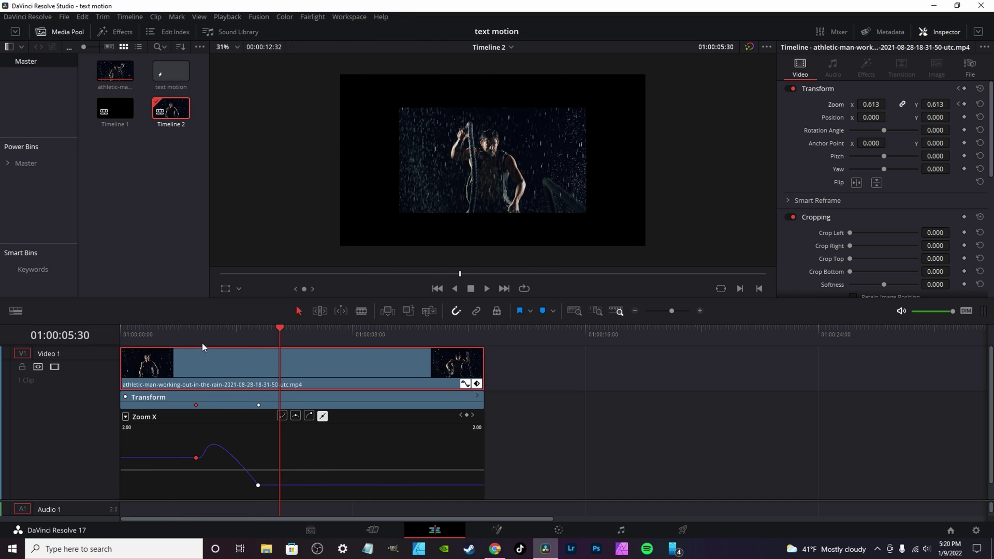
pyautogui.click(182, 329)
pyautogui.click(161, 330)
pyautogui.press('space')
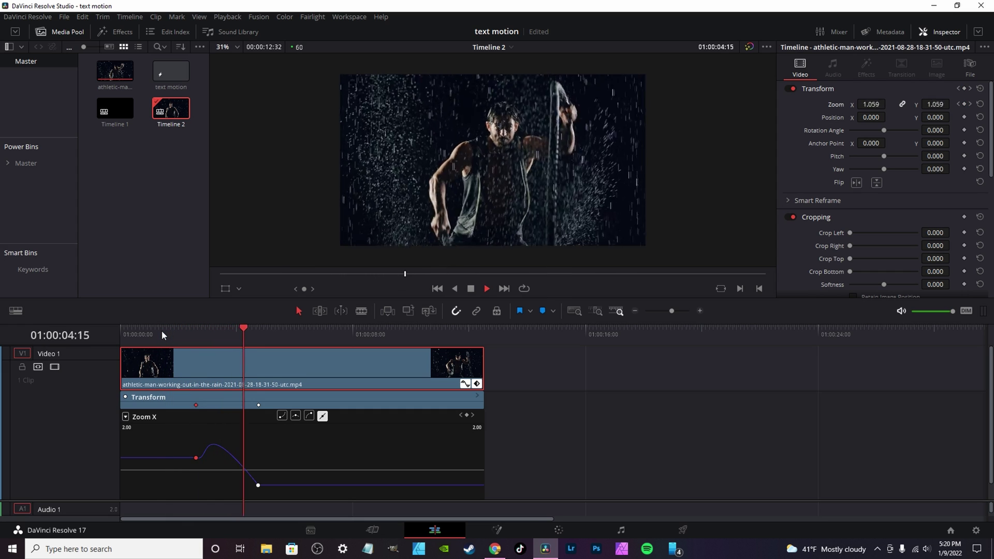
pyautogui.press('space')
# - Raise the end zoom keyframe to 1.027, shift the first keyframe to about 3.2 seconds, and preview the faster zoom
pyautogui.moveTo(258, 486); pyautogui.dragTo(263, 469)
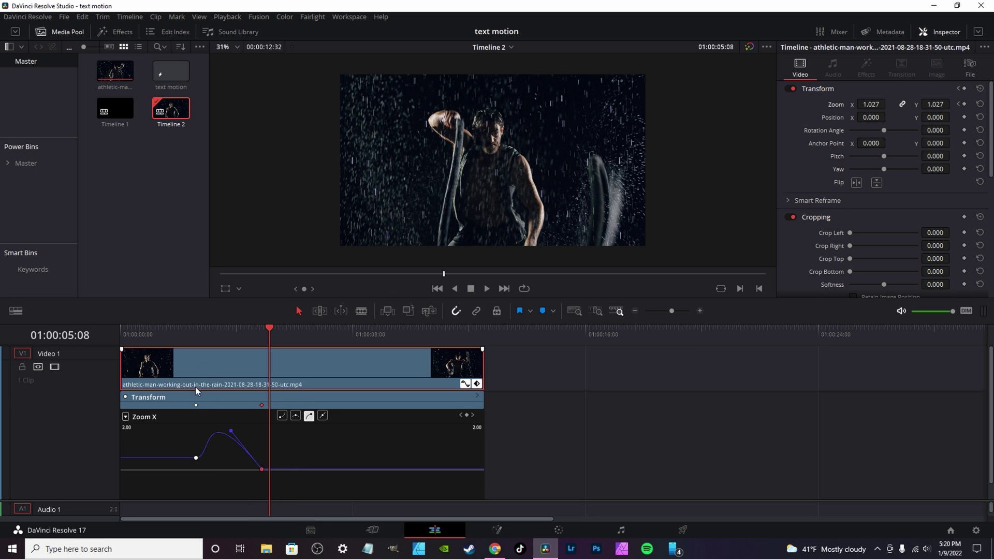
pyautogui.moveTo(197, 458); pyautogui.dragTo(215, 456)
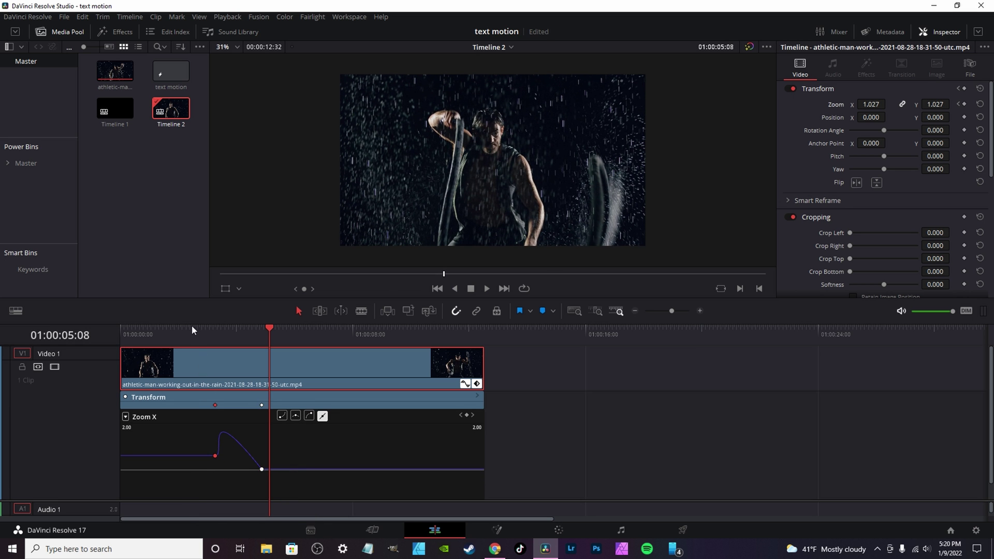
pyautogui.click(184, 330)
pyautogui.press('space')
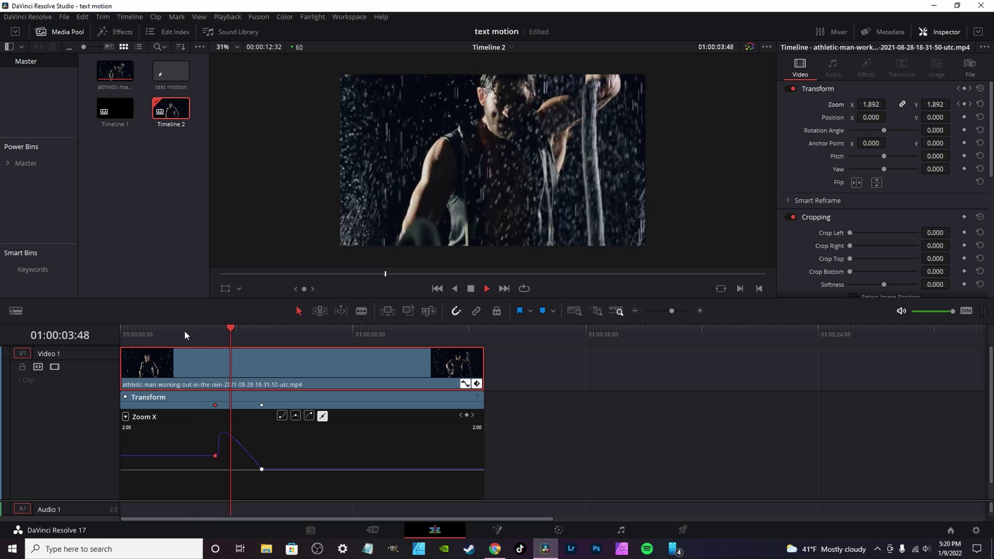
pyautogui.click(184, 330)
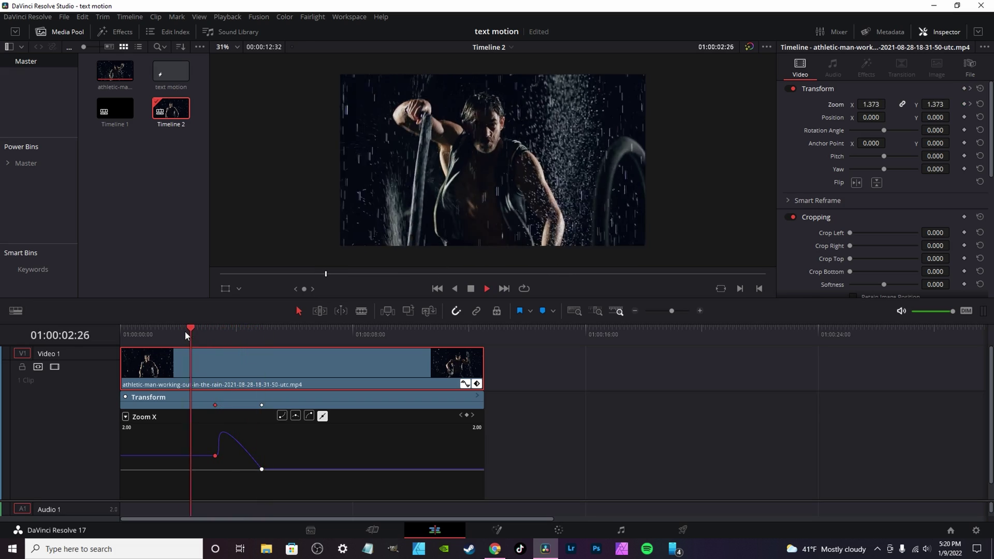
pyautogui.press('space')
# - Move the first zoom keyframe back to about one second into the clip for a smoother curve, and save the project
pyautogui.moveTo(215, 456); pyautogui.dragTo(169, 454)
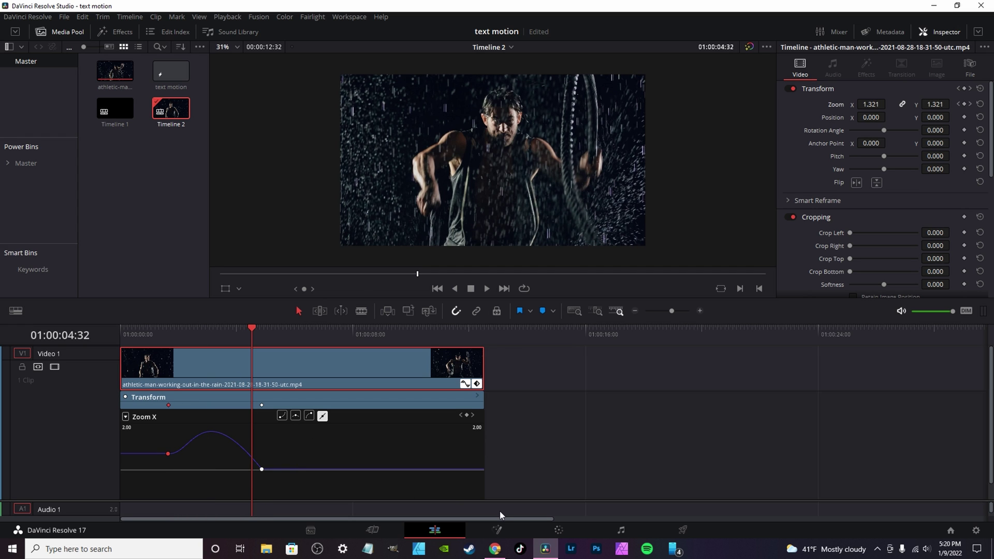
pyautogui.moveTo(168, 454); pyautogui.dragTo(150, 454)
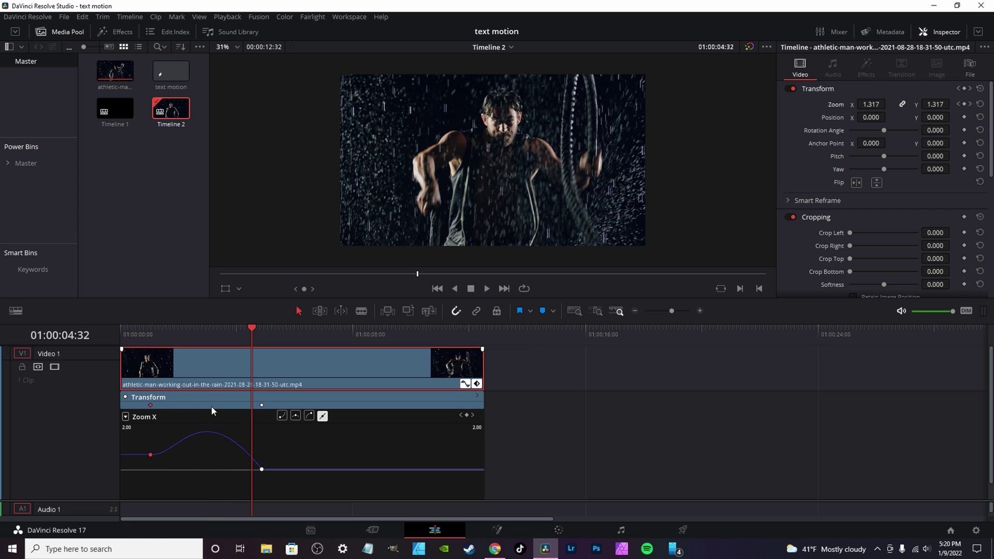
pyautogui.hotkey('ctrl', 's')
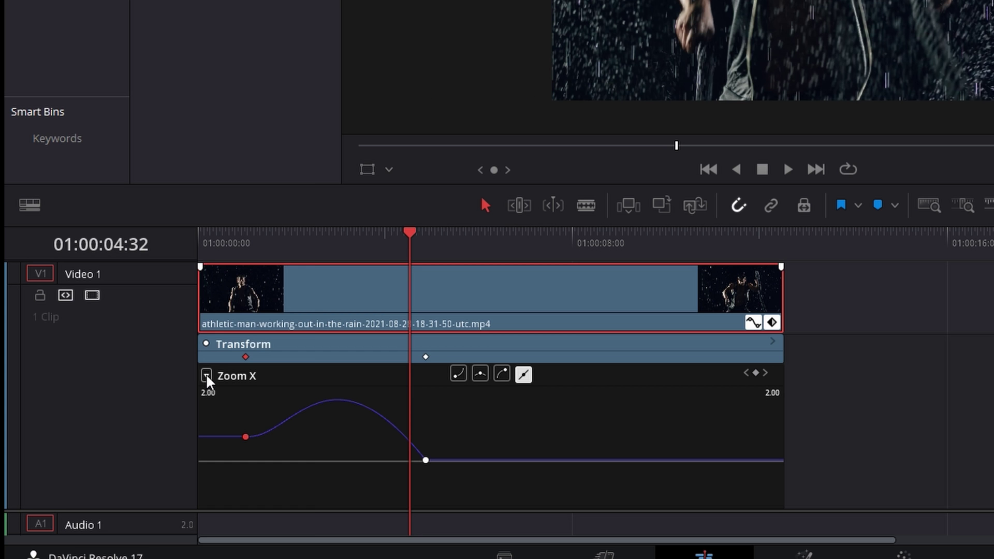
# - Enable all parameters in the clip's curve parameter list
pyautogui.click(125, 417)
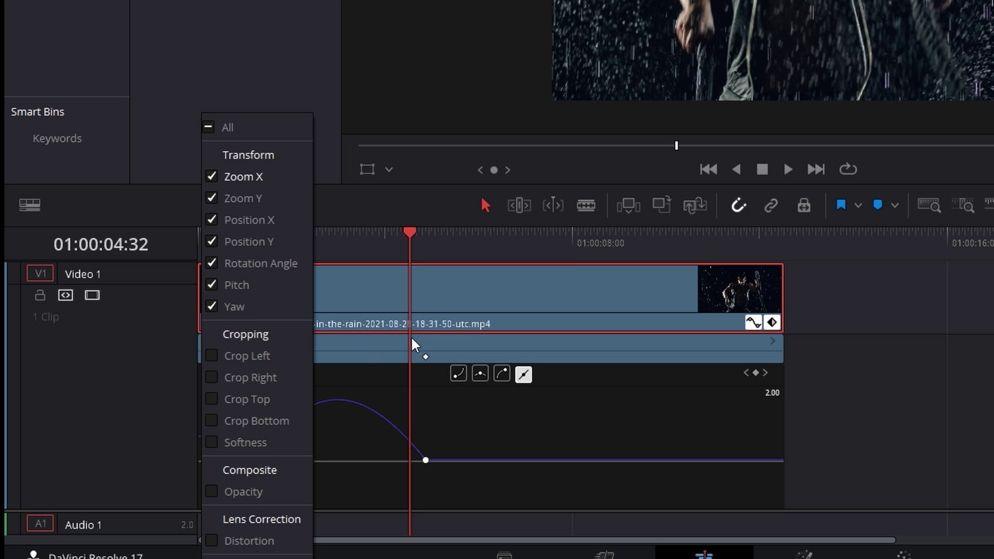
pyautogui.click(209, 128)
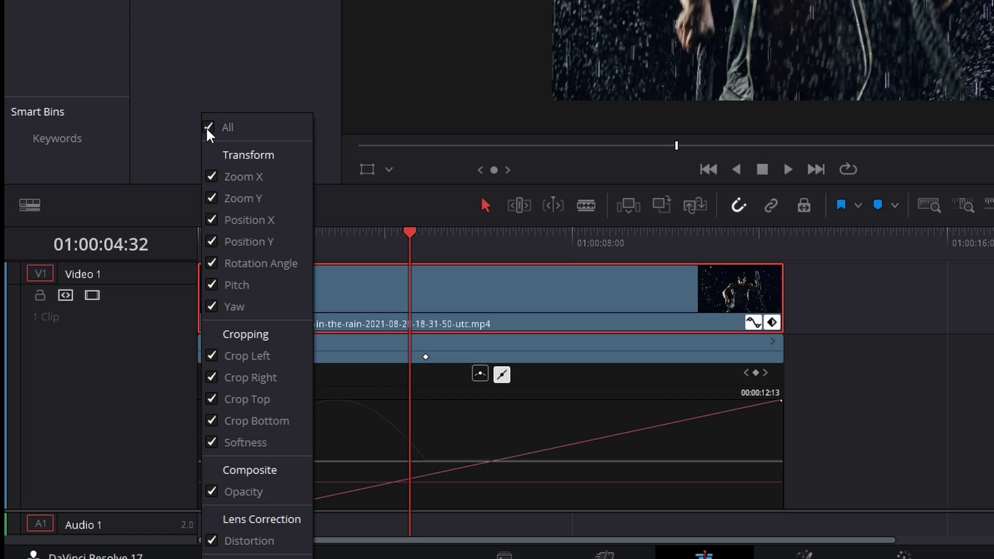
# - Limit the clip's curve parameter list to Zoom X and Zoom Y
pyautogui.click(210, 130)
pyautogui.click(210, 130)
pyautogui.click(209, 130)
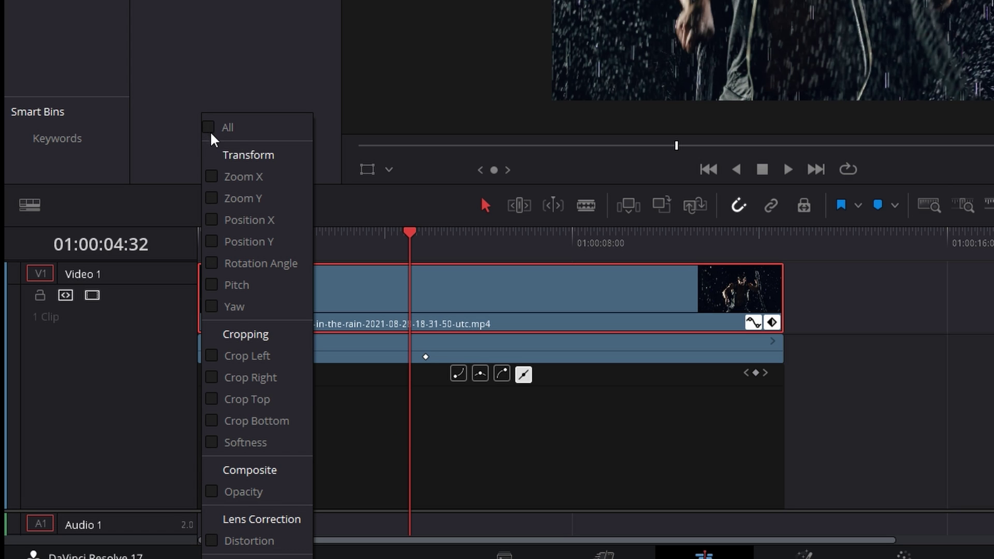
pyautogui.click(212, 177)
pyautogui.click(212, 198)
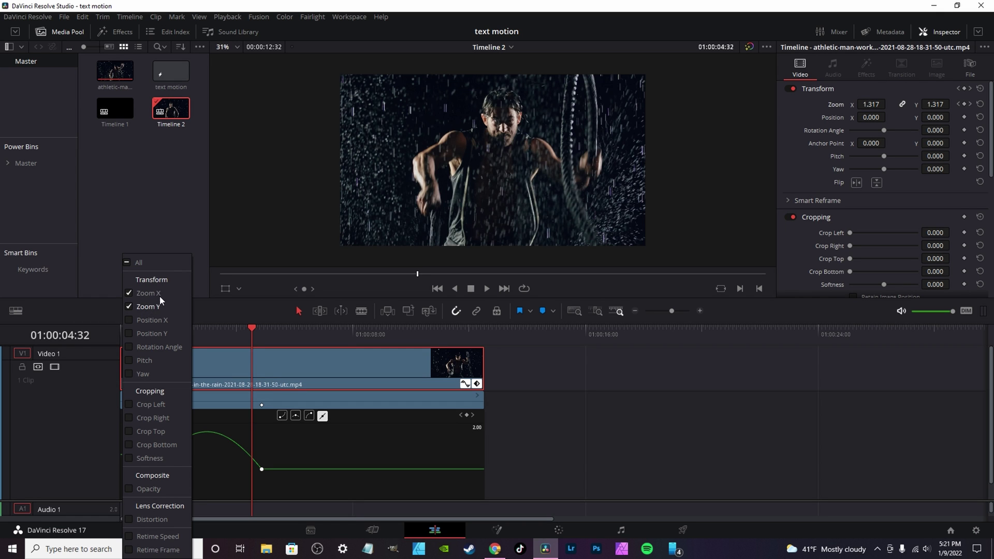
pyautogui.click(244, 427)
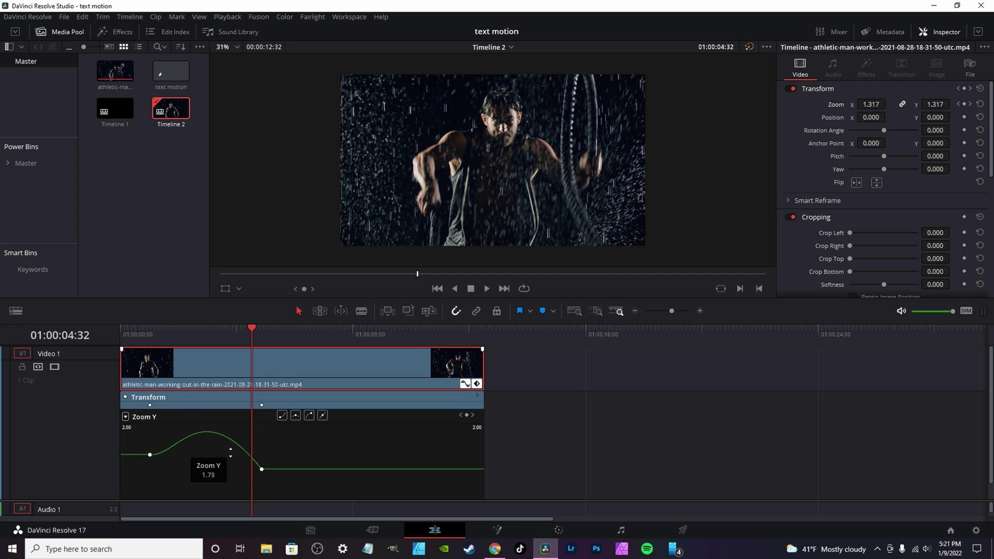
pyautogui.moveTo(188, 441)
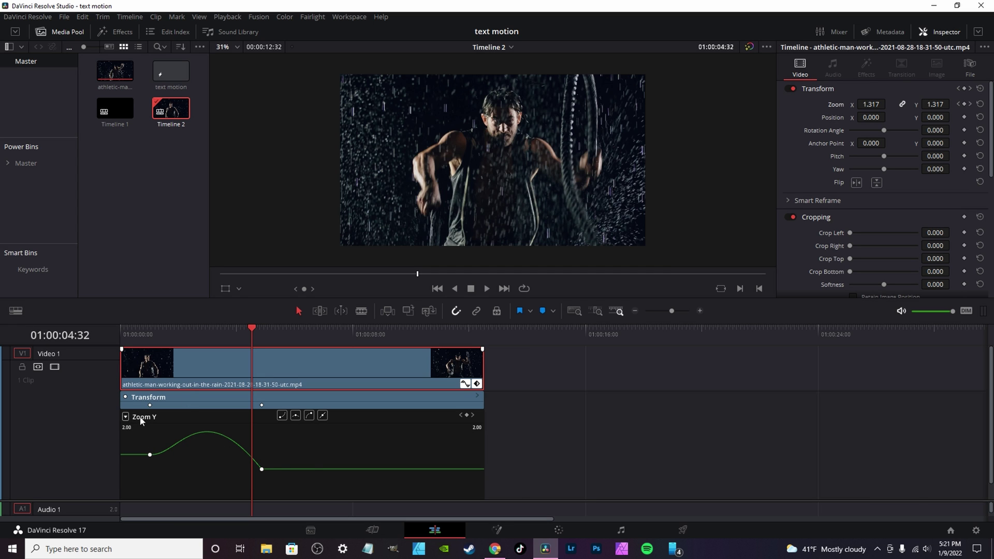
# - Turn all parameters back on in the clip's curve parameter list
pyautogui.click(125, 417)
pyautogui.click(134, 263)
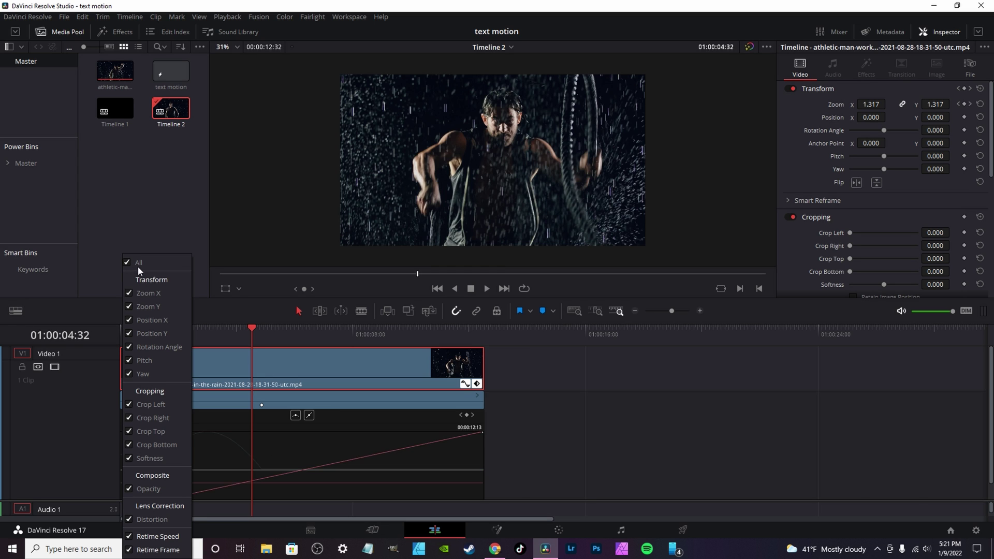
pyautogui.click(250, 429)
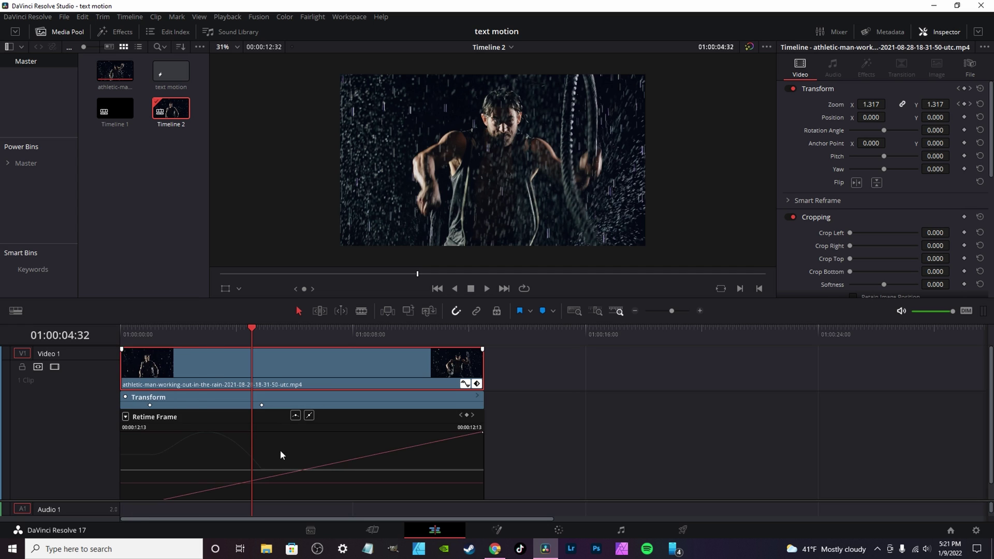
# - Add a keyframe between the two existing ones on the Zoom X curve, raise it to about 4.19 and shift it earlier
pyautogui.scroll(-1, 372, 473)
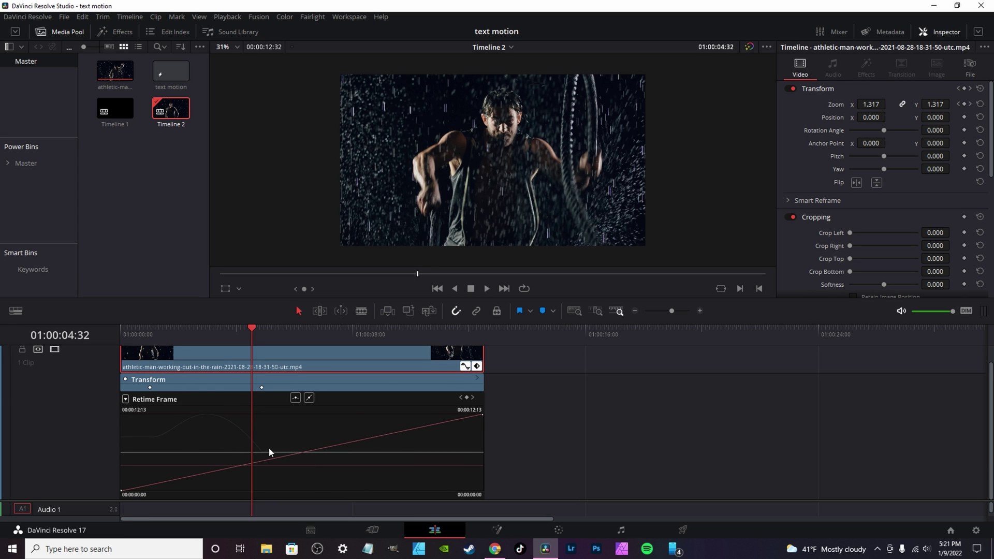
pyautogui.click(149, 387)
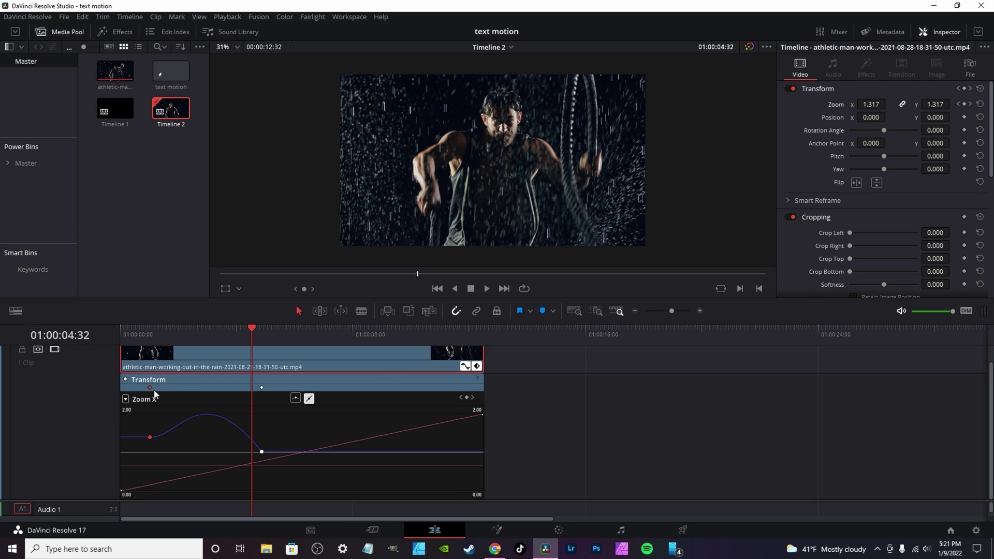
pyautogui.keyDown('alt'); pyautogui.click(209, 413); pyautogui.keyUp('alt')
pyautogui.moveTo(210, 456); pyautogui.dragTo(208, 421)
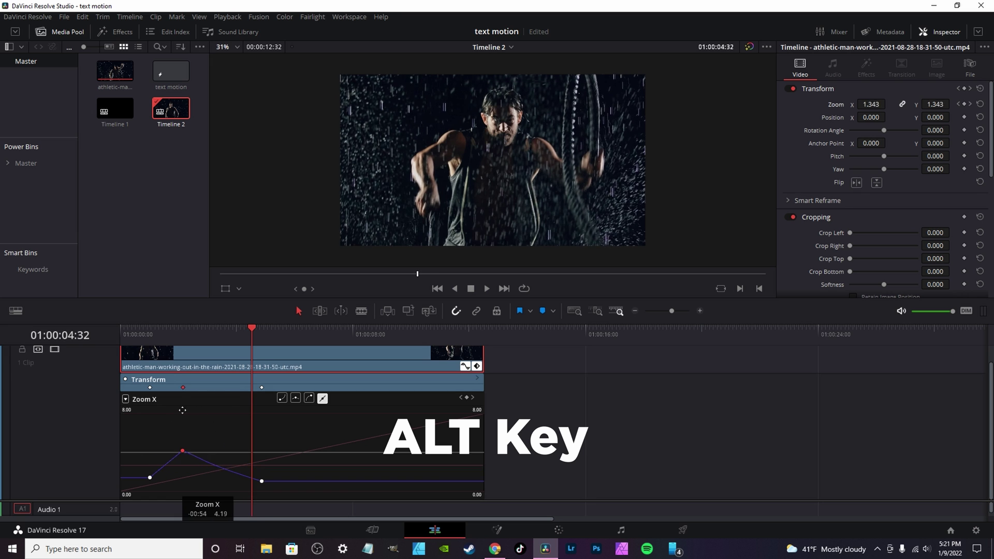
pyautogui.scroll(1, 324, 470)
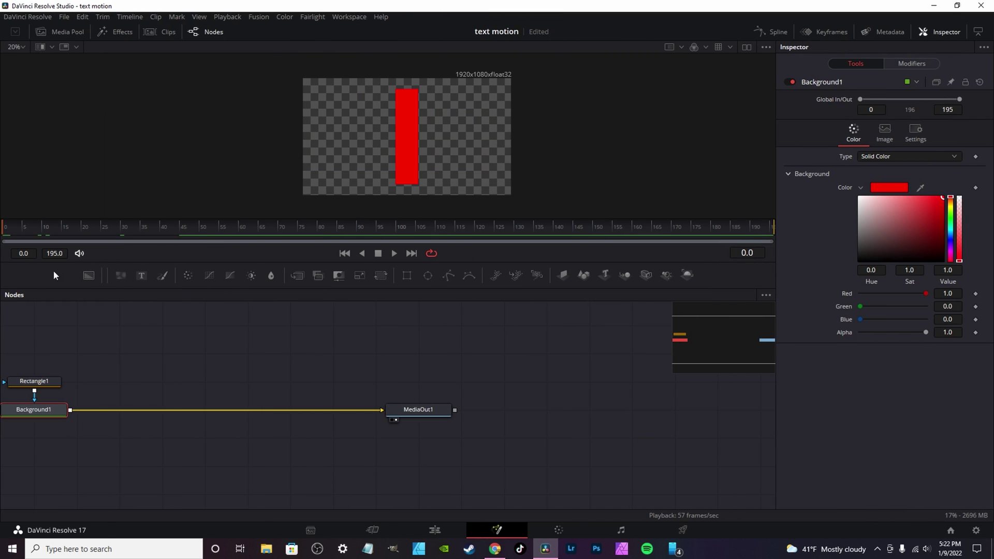
# - Move to frame 20 on the Fusion page and open the Spline editor for the Rectangle1 node
pyautogui.moveTo(13, 228); pyautogui.dragTo(85, 219)
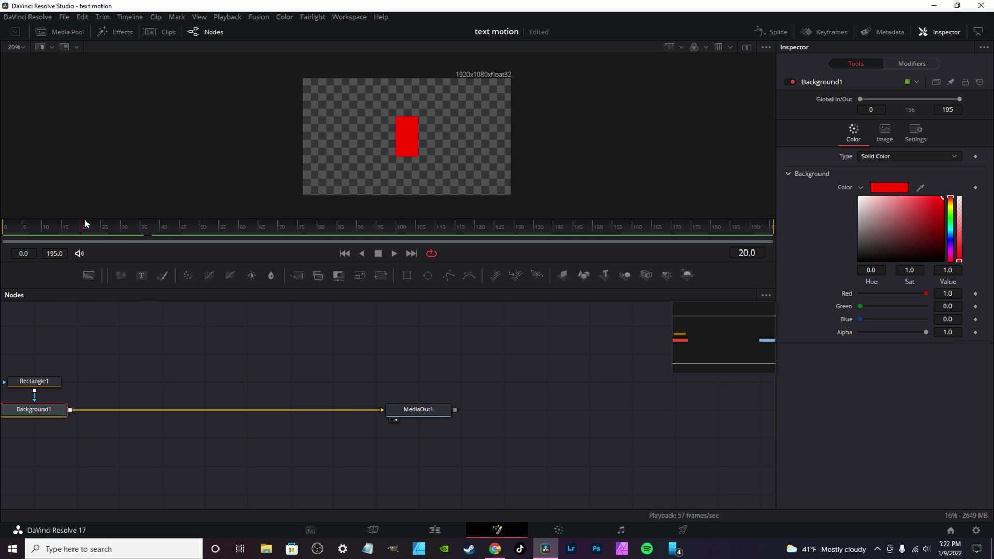
pyautogui.click(775, 32)
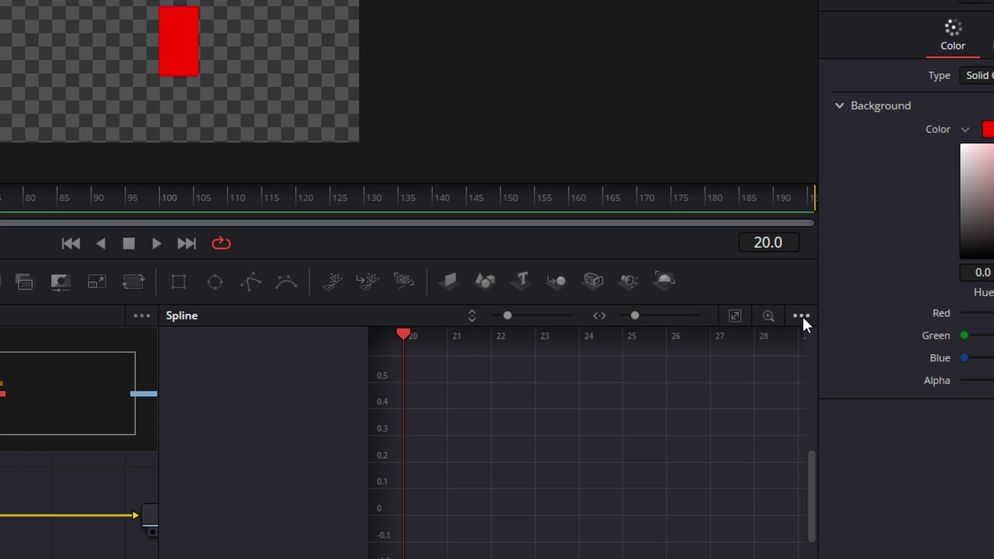
pyautogui.click(801, 315)
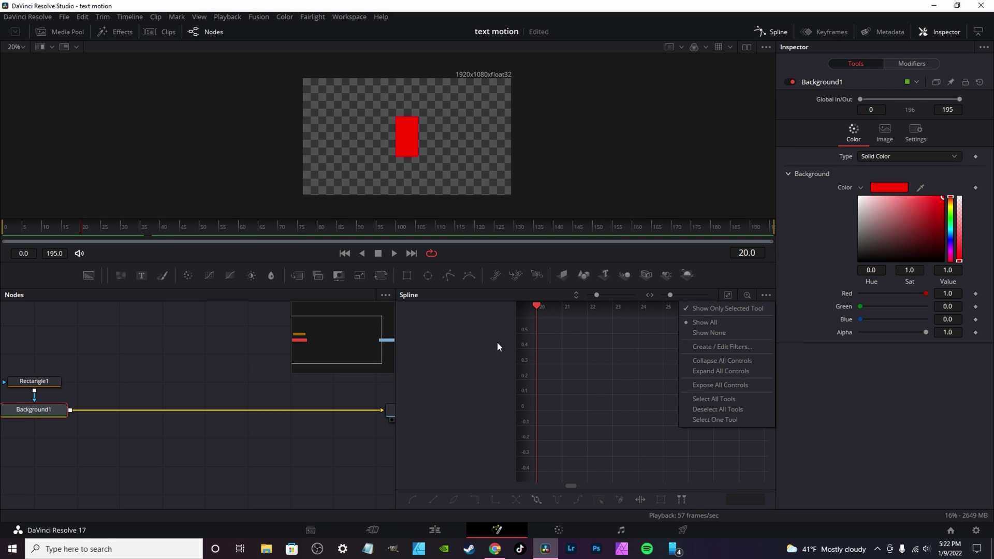
pyautogui.click(45, 381)
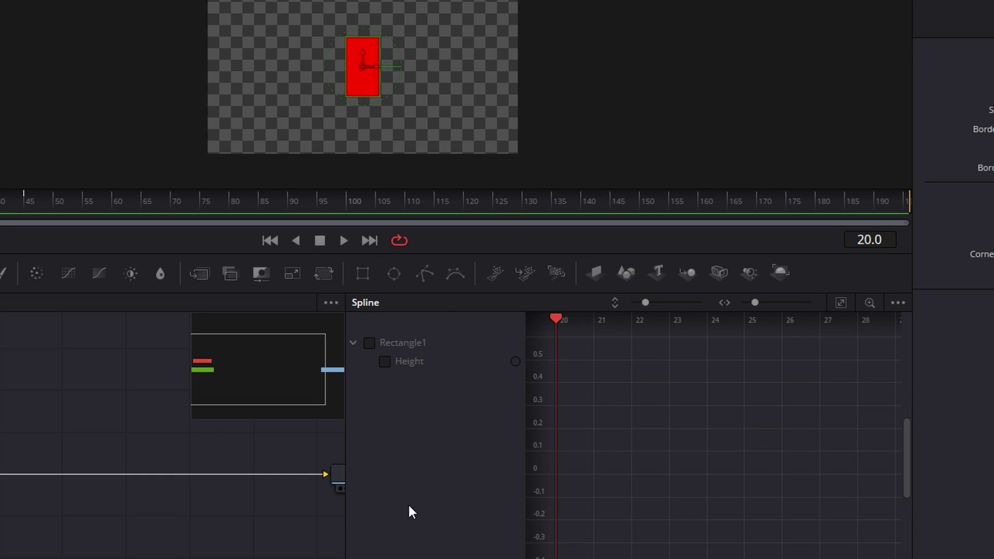
# - Set the Spline editor to show only the selected tool, with Rectangle1's Height curve displayed
pyautogui.click(898, 303)
pyautogui.click(813, 321)
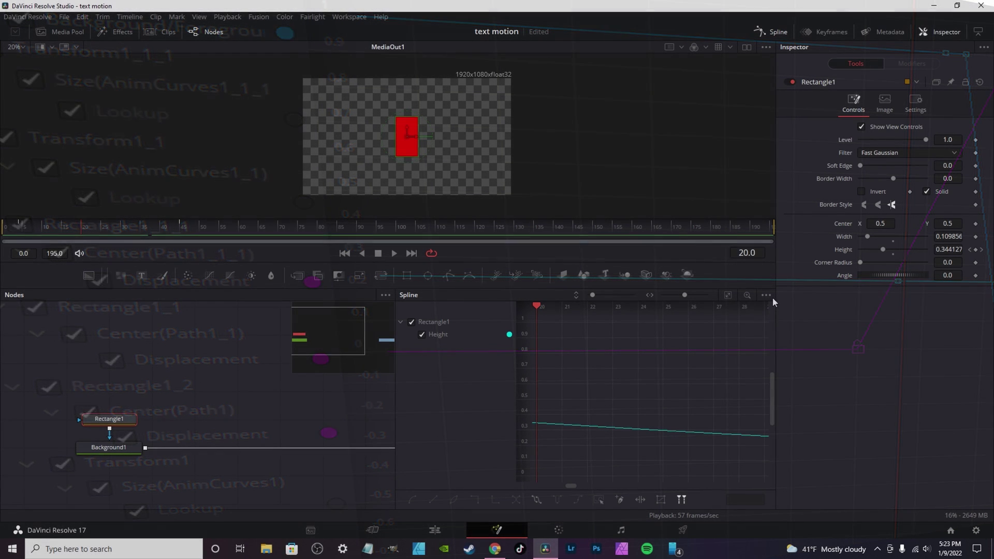
pyautogui.click(769, 295)
pyautogui.click(694, 310)
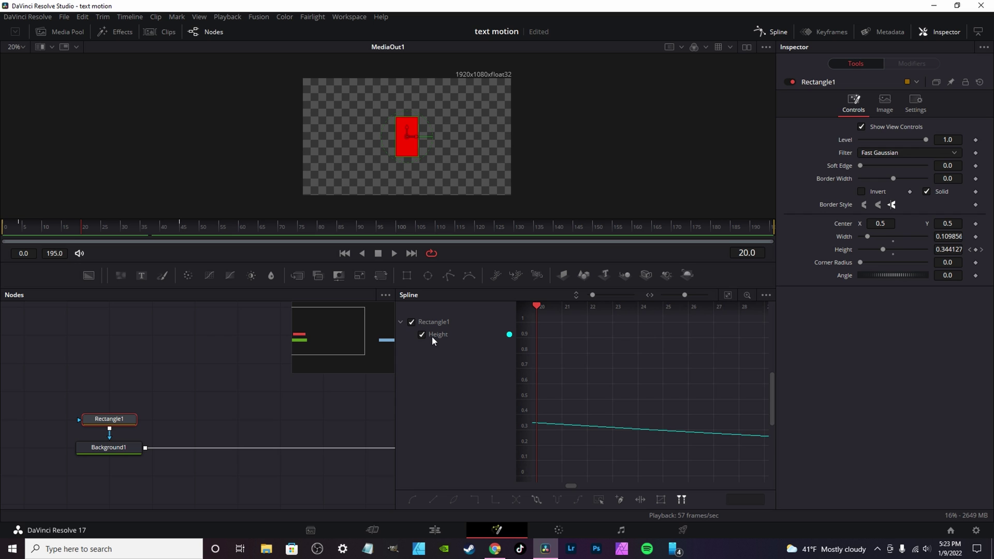
pyautogui.click(766, 296)
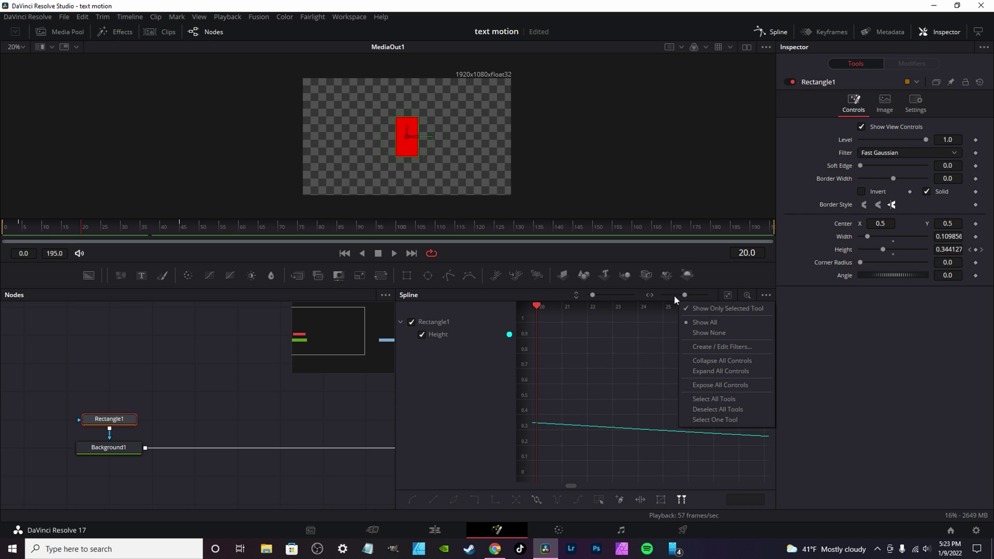
pyautogui.click(124, 425)
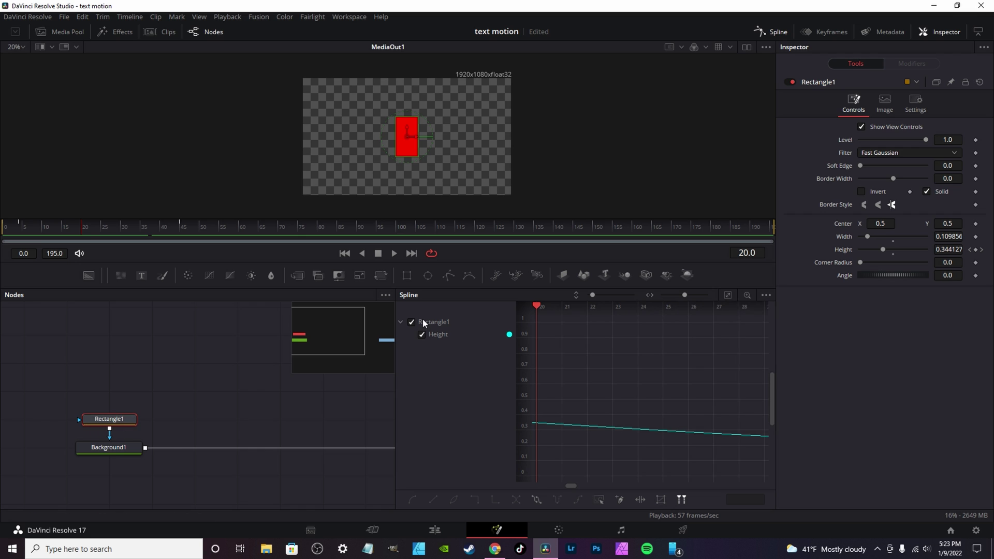
# - Select Background1, MediaOut1 and Rectangle1 in turn to check which nodes have animated curves in the Spline editor
pyautogui.click(131, 450)
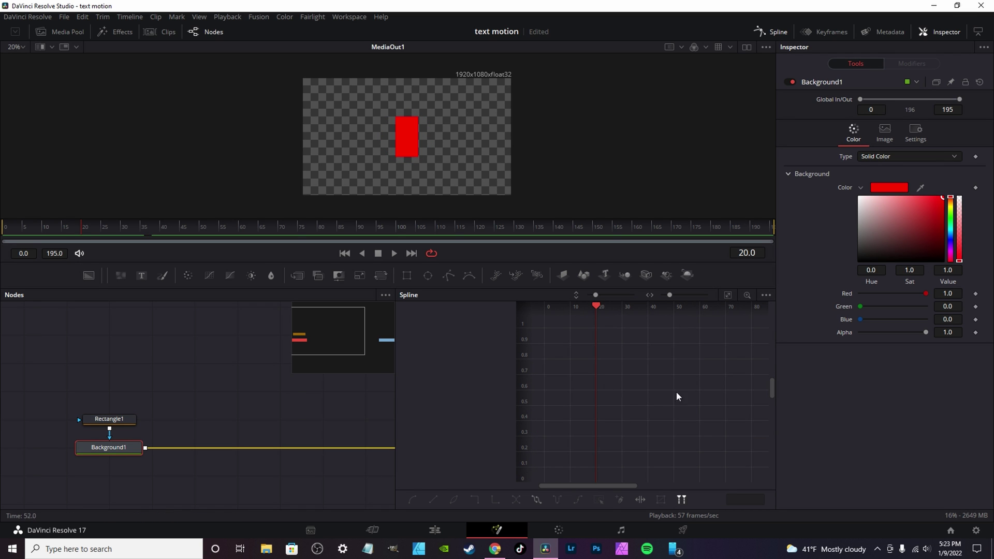
pyautogui.moveTo(585, 487); pyautogui.dragTo(587, 487)
pyautogui.moveTo(200, 433); pyautogui.dragTo(91, 388)
pyautogui.click(227, 415)
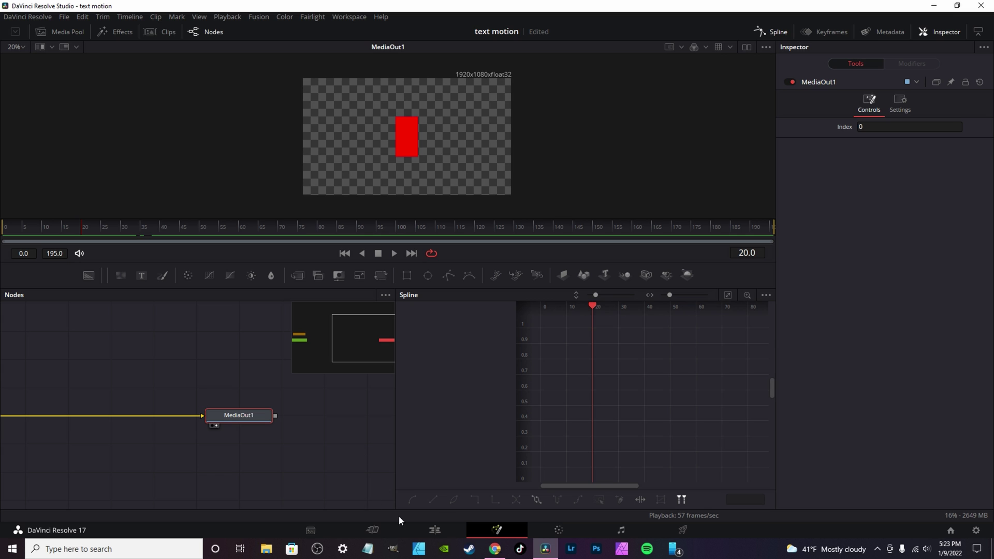
pyautogui.moveTo(208, 427); pyautogui.dragTo(350, 418)
pyautogui.moveTo(147, 377); pyautogui.dragTo(153, 430)
pyautogui.click(150, 429)
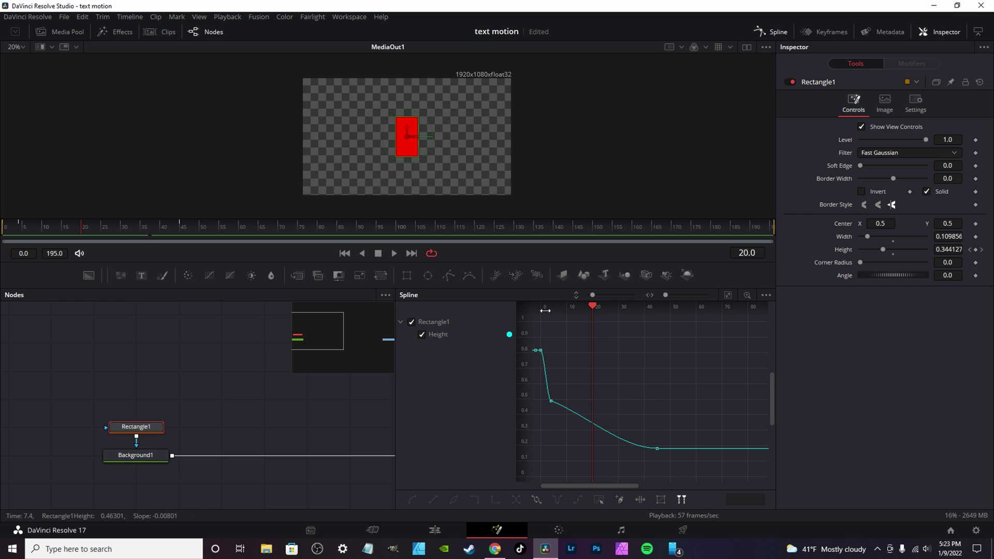
# - Enlarge the Spline editor to the full width and more height below the viewer, and move the playhead to frame 72
pyautogui.moveTo(593, 310)
pyautogui.mouseDown()
pyautogui.moveTo(526, 319)
pyautogui.moveTo(595, 309)
pyautogui.mouseUp()
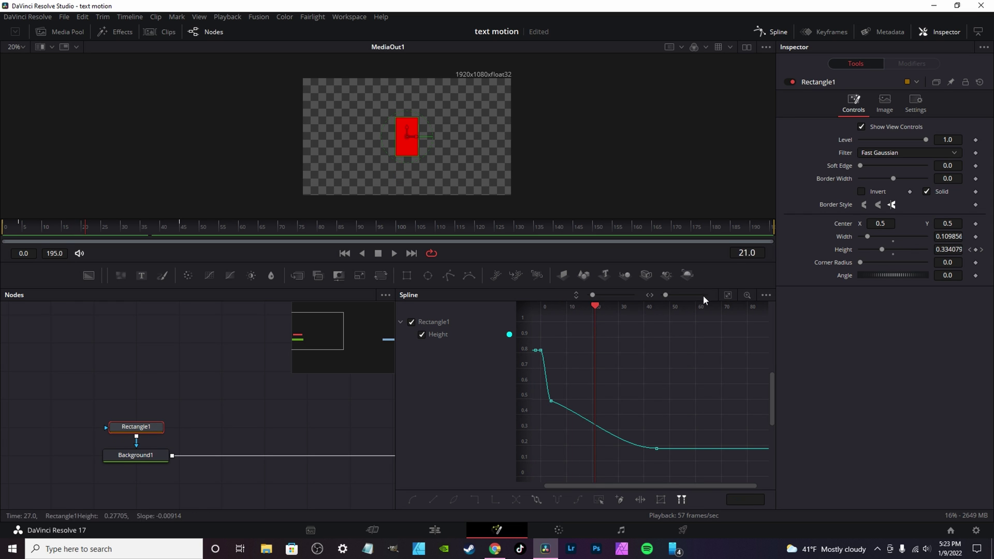
pyautogui.press('F4')
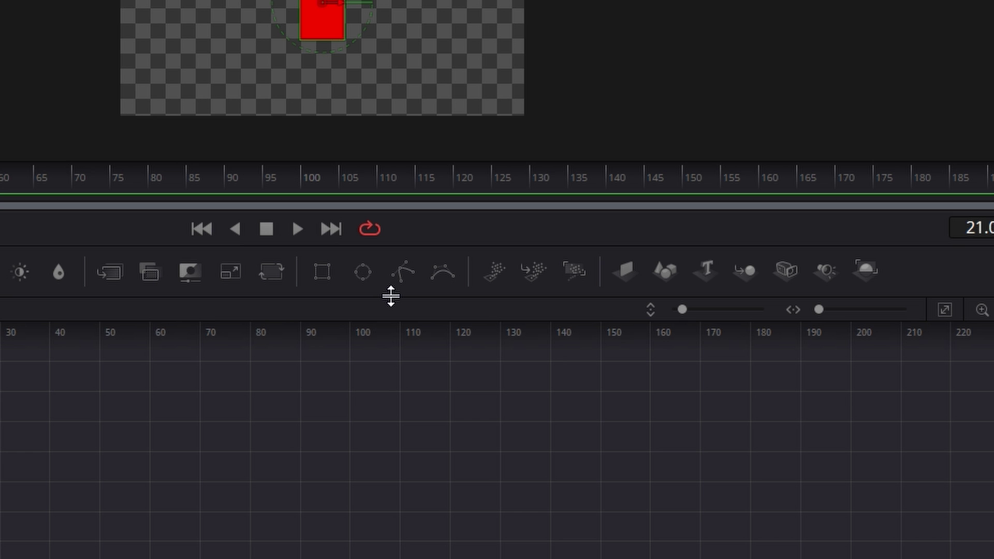
pyautogui.moveTo(391, 296); pyautogui.dragTo(411, 27)
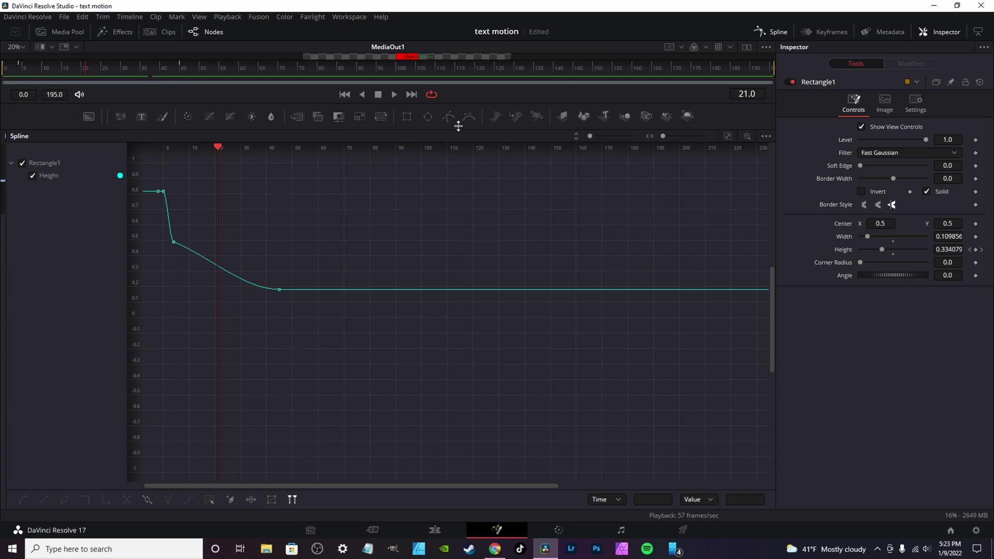
pyautogui.moveTo(461, 116); pyautogui.dragTo(461, 238)
pyautogui.moveTo(217, 259); pyautogui.dragTo(350, 288)
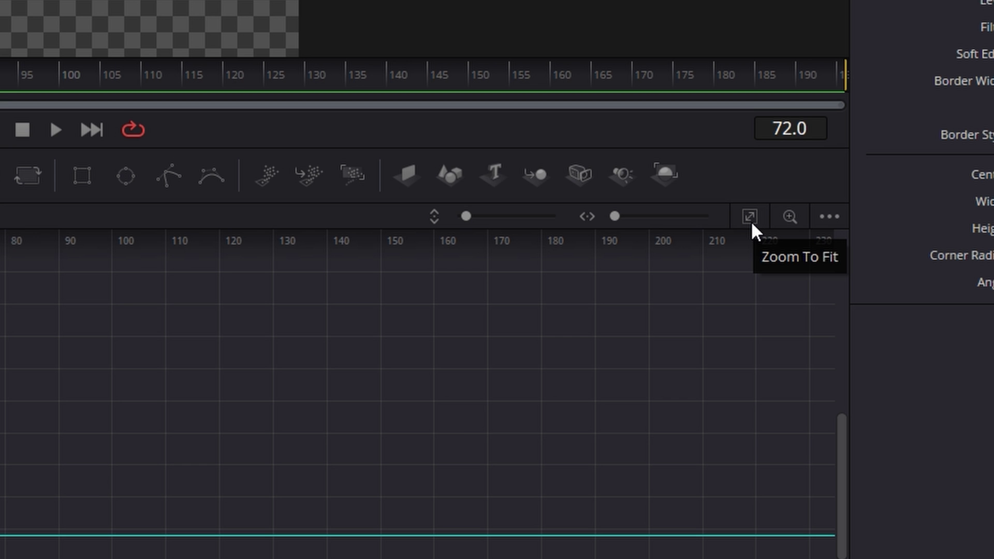
# - Zoom the spline graph to fit all keyframes of the Height curve
pyautogui.click(751, 220)
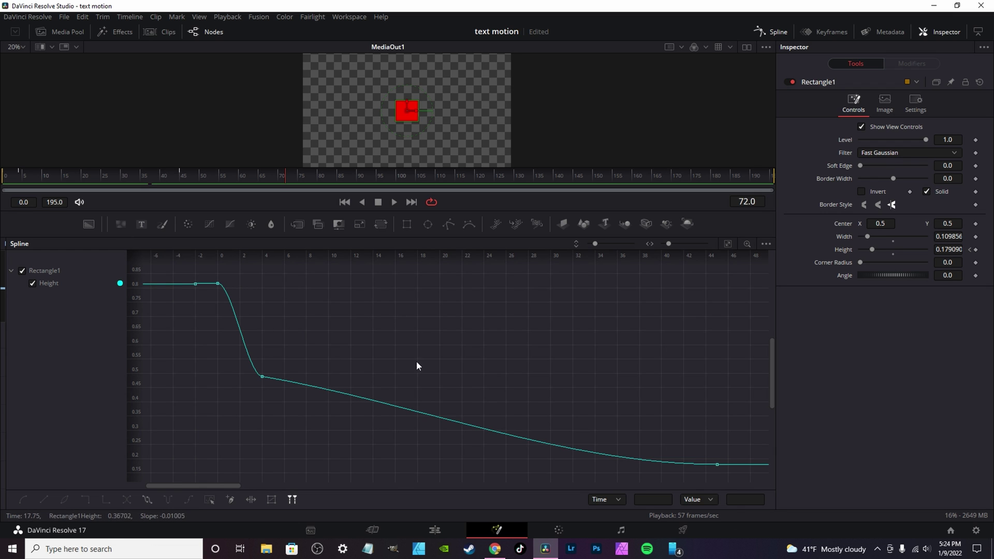
pyautogui.scroll(-3, 490, 387)
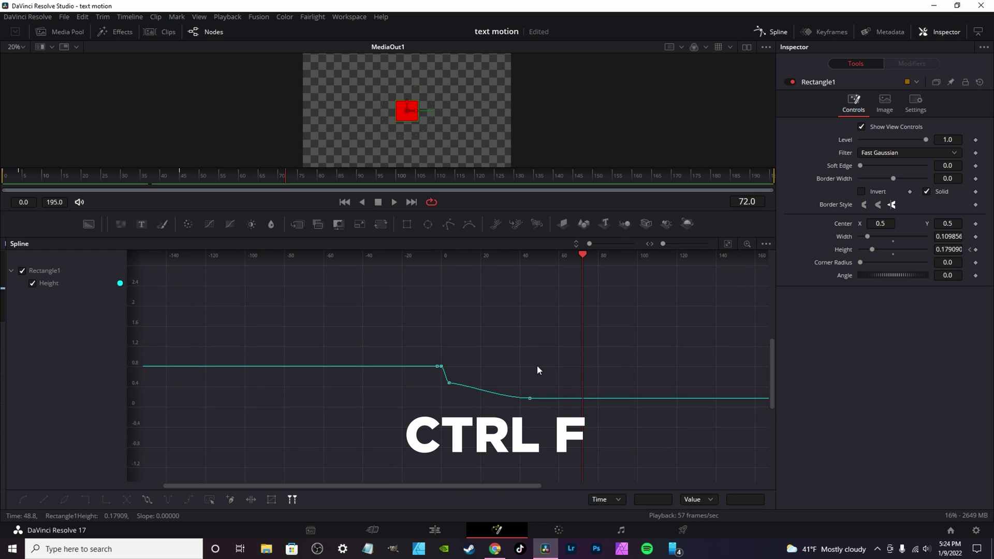
pyautogui.hotkey('ctrl', 'f')
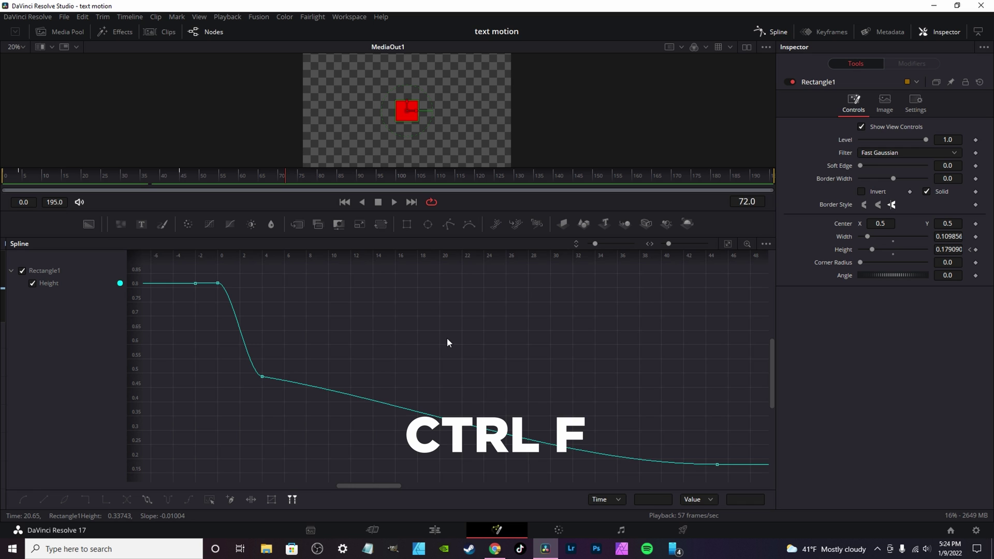
# - Select all keyframes on Rectangle1's Height curve
pyautogui.hotkey('ctrl', 'a')
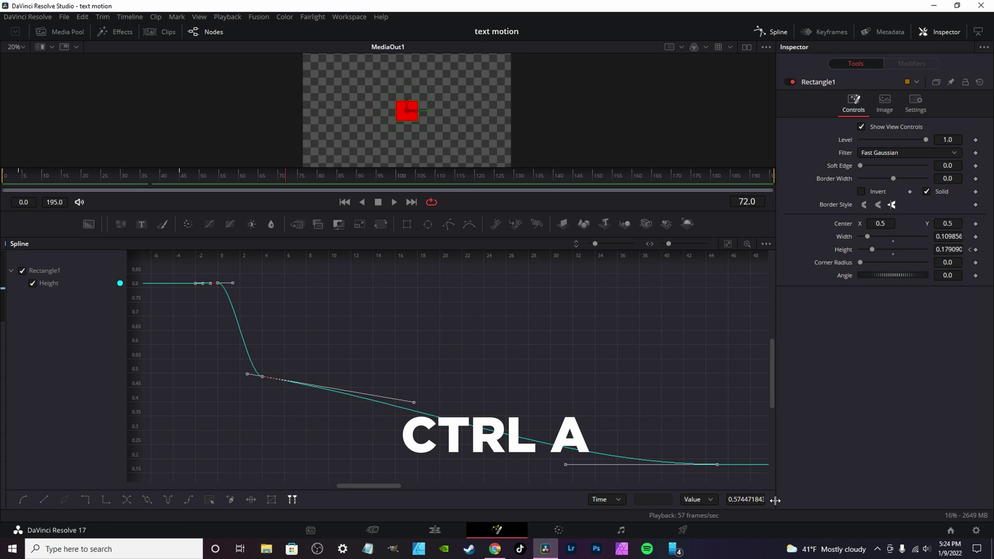
pyautogui.click(539, 367)
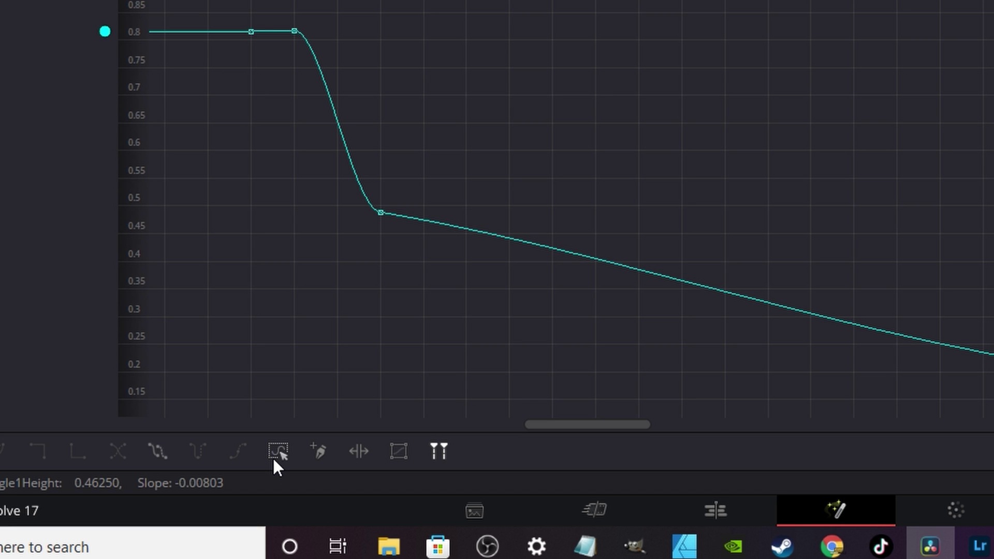
pyautogui.click(210, 501)
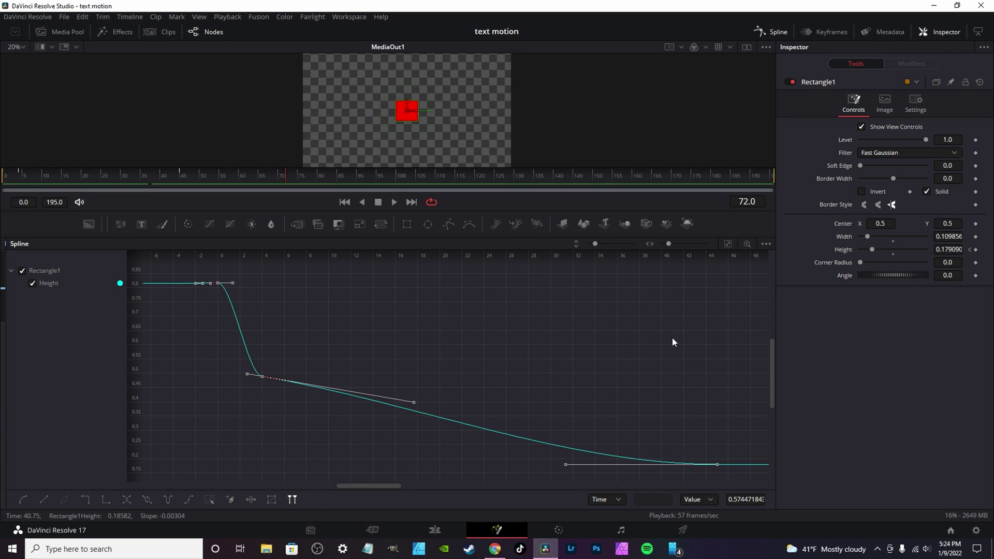
# - Preview the rectangle's height animation from about frame 9 to 11, and examine the Height curve around frame 0
pyautogui.click(728, 244)
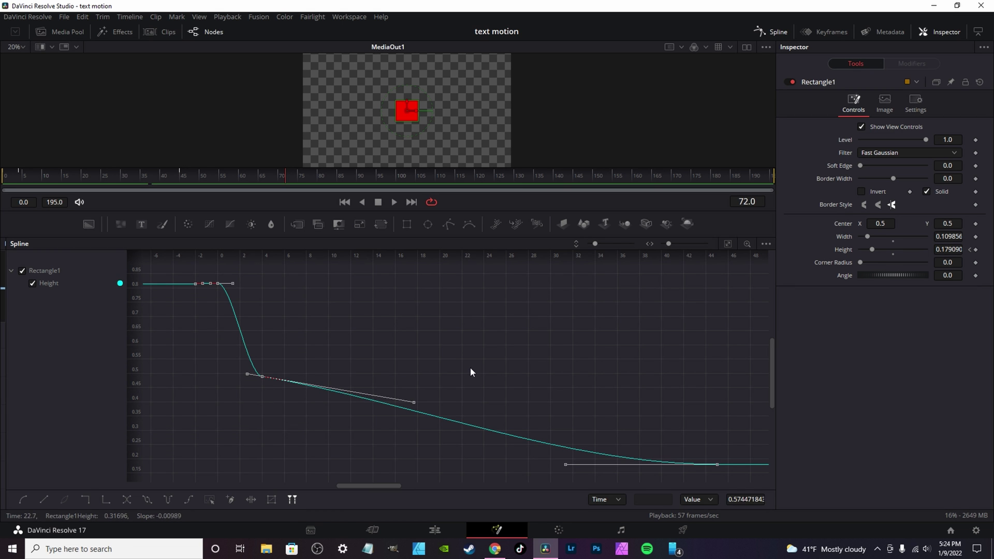
pyautogui.click(910, 237)
pyautogui.click(16, 176)
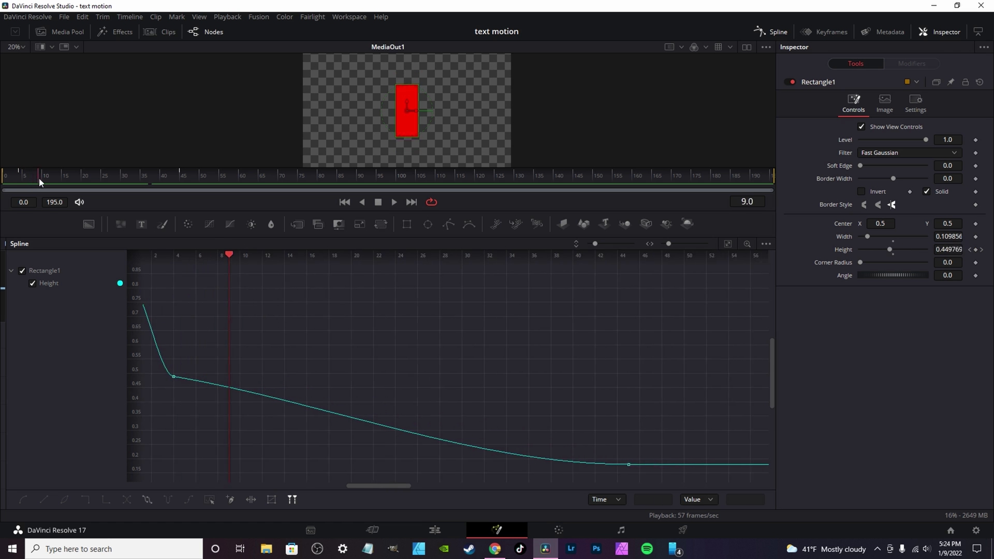
pyautogui.press('space')
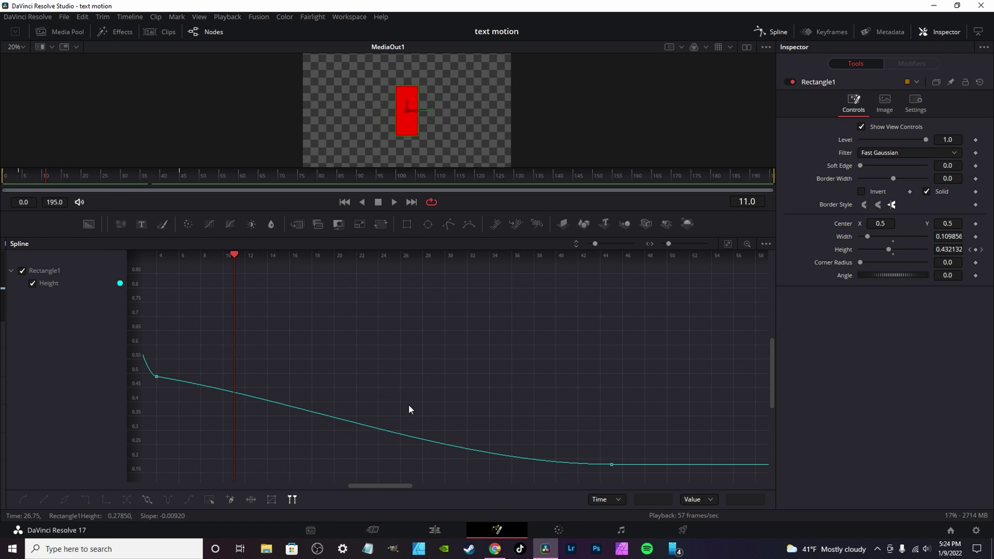
pyautogui.moveTo(395, 485); pyautogui.dragTo(336, 485)
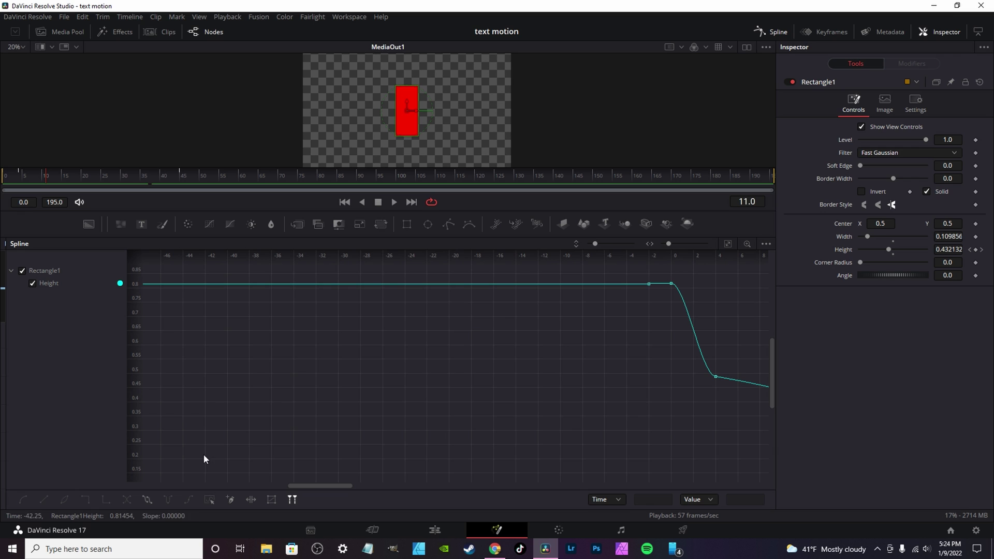
# - Select all keyframes of Rectangle1's Height curve and set their interpolation to linear
pyautogui.click(729, 247)
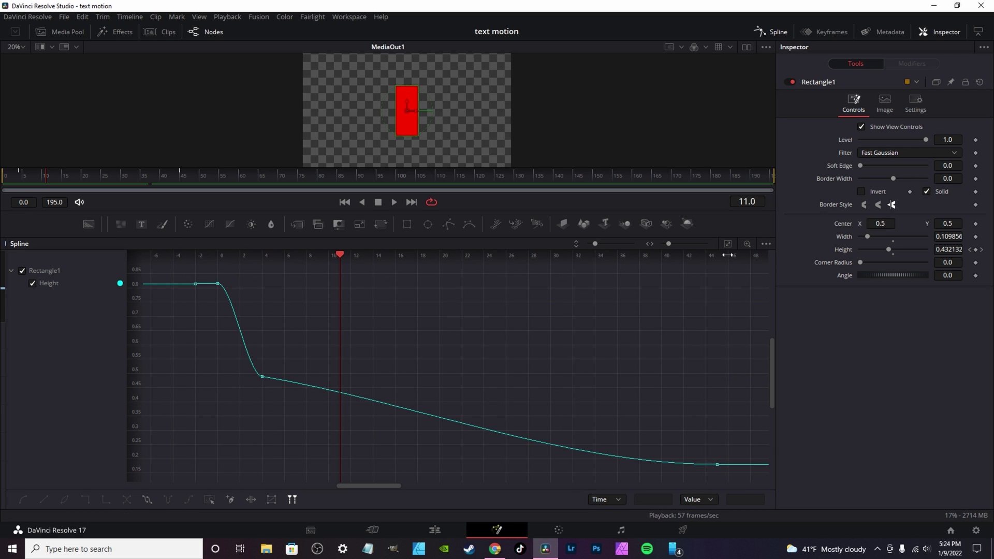
pyautogui.hotkey('ctrl', 'a')
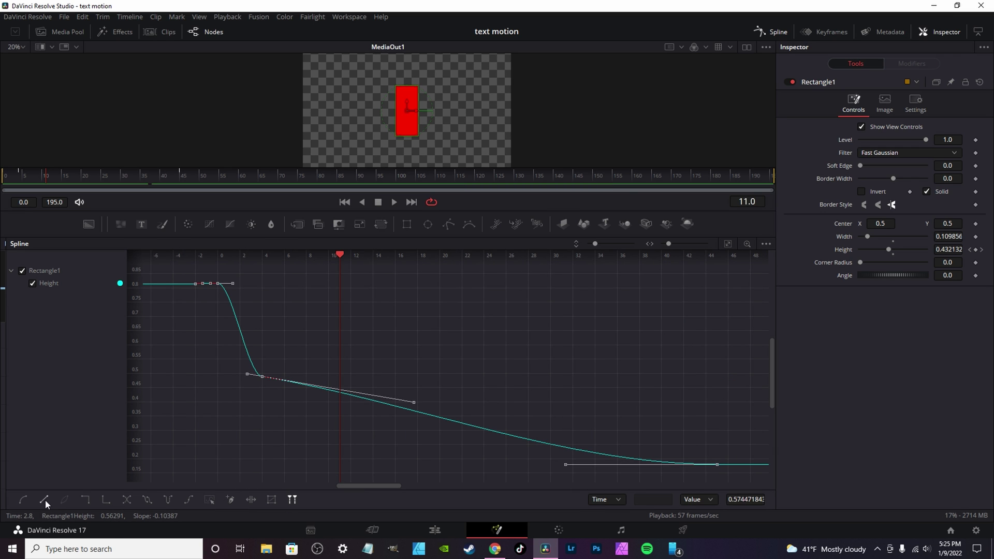
pyautogui.click(44, 498)
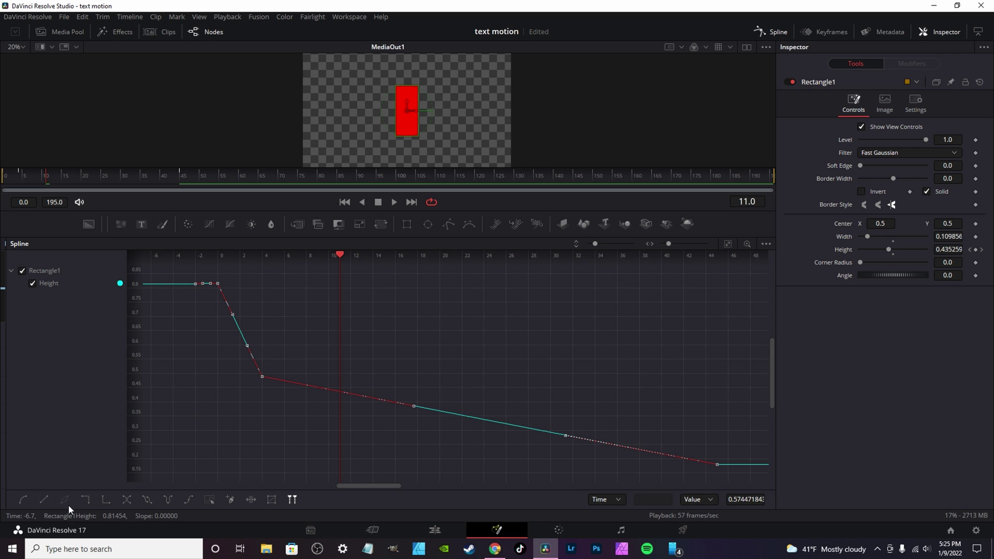
# - Reselect all Height keyframes with a selection box around the curve and set them to Step In
pyautogui.click(394, 352)
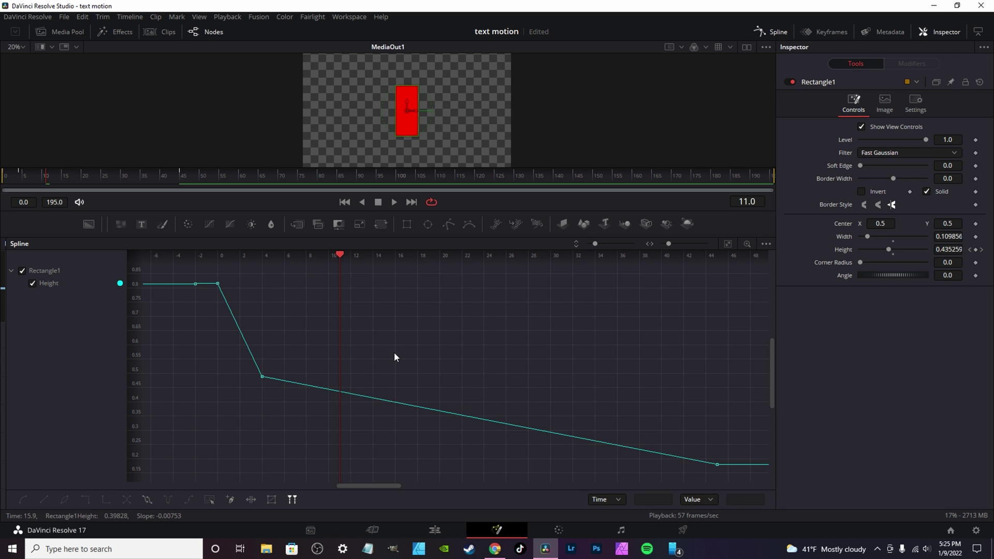
pyautogui.moveTo(188, 269); pyautogui.dragTo(811, 540)
pyautogui.moveTo(769, 516); pyautogui.dragTo(769, 515)
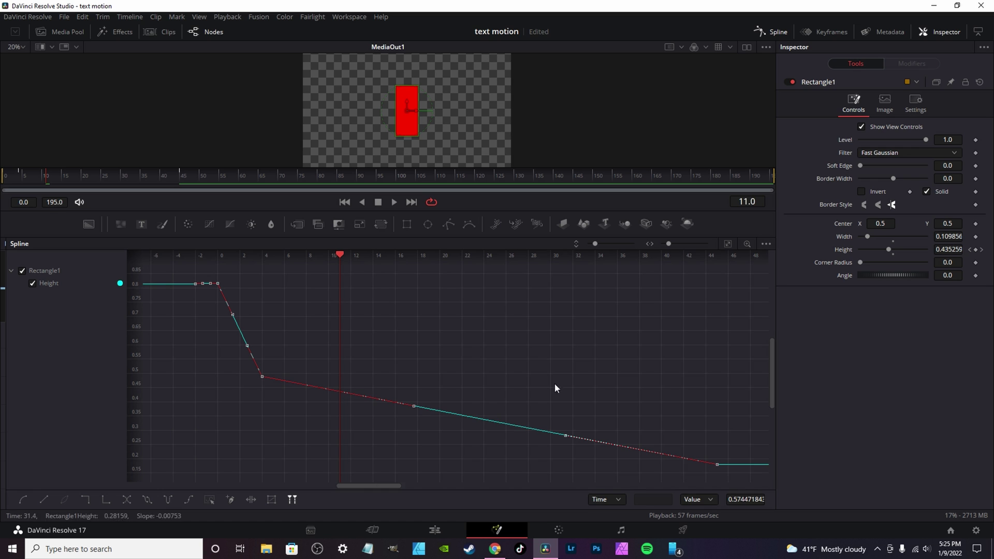
pyautogui.click(86, 500)
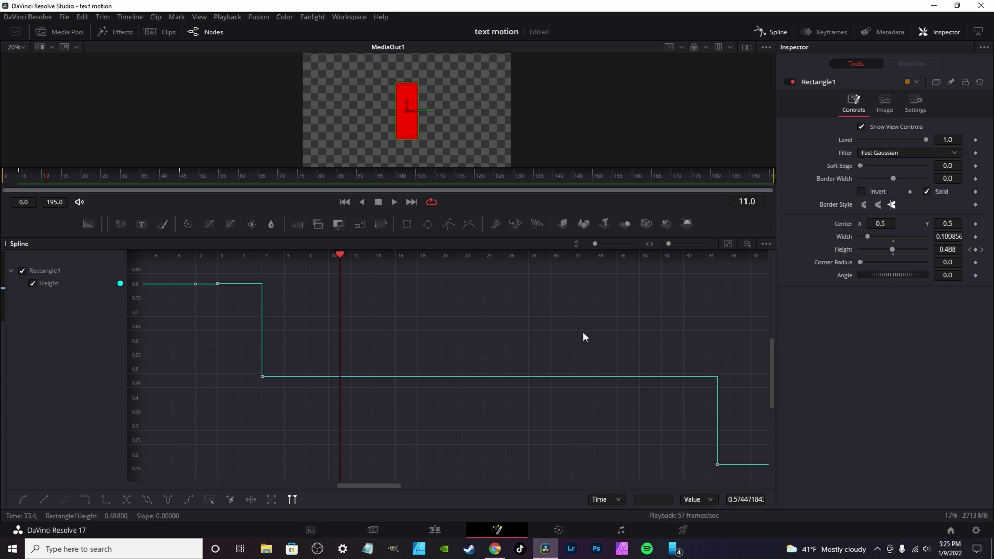
# - Preview the Step In height animation past its jumps at frames 4 and 45, ending at frame 48
pyautogui.click(6, 179)
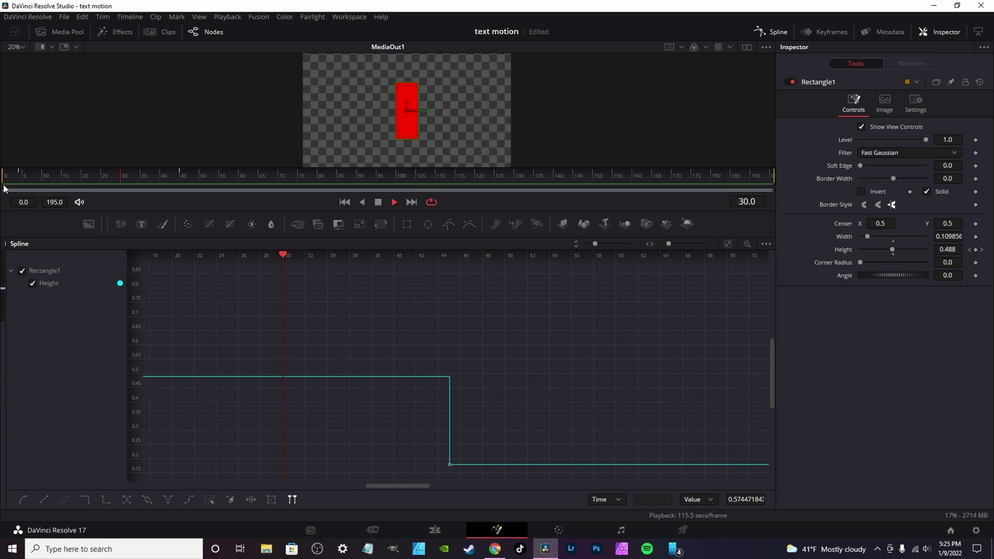
pyautogui.click(9, 178)
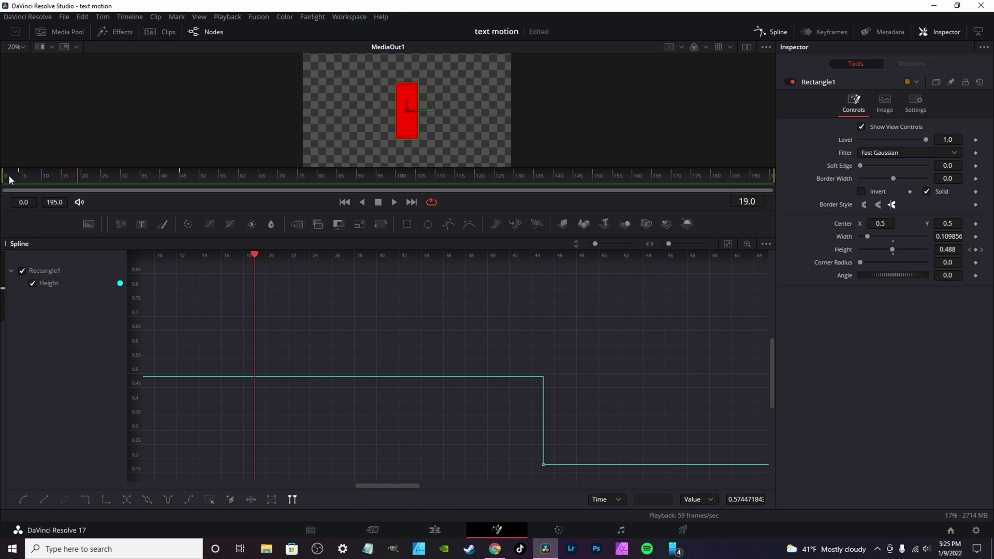
pyautogui.press('j')
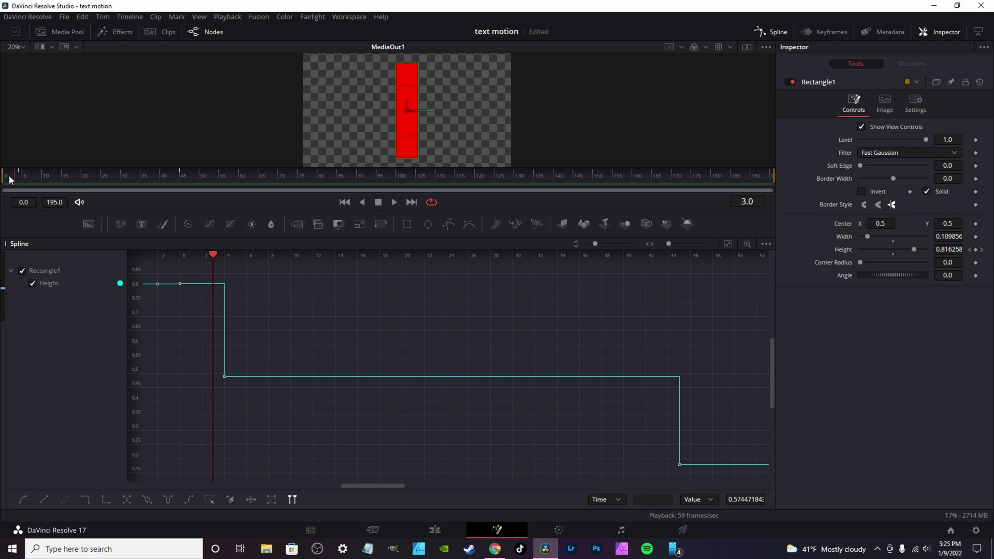
pyautogui.press('Right')
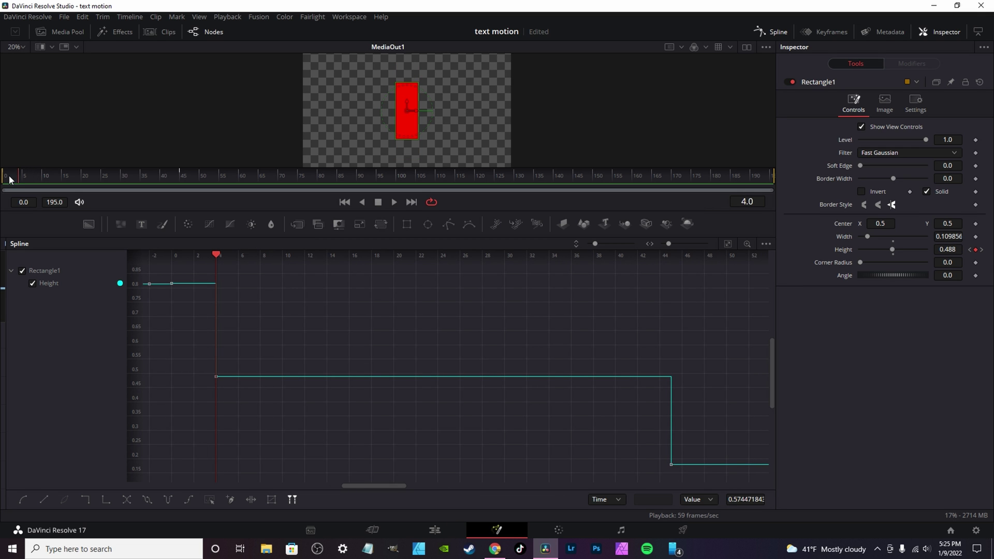
pyautogui.press('space')
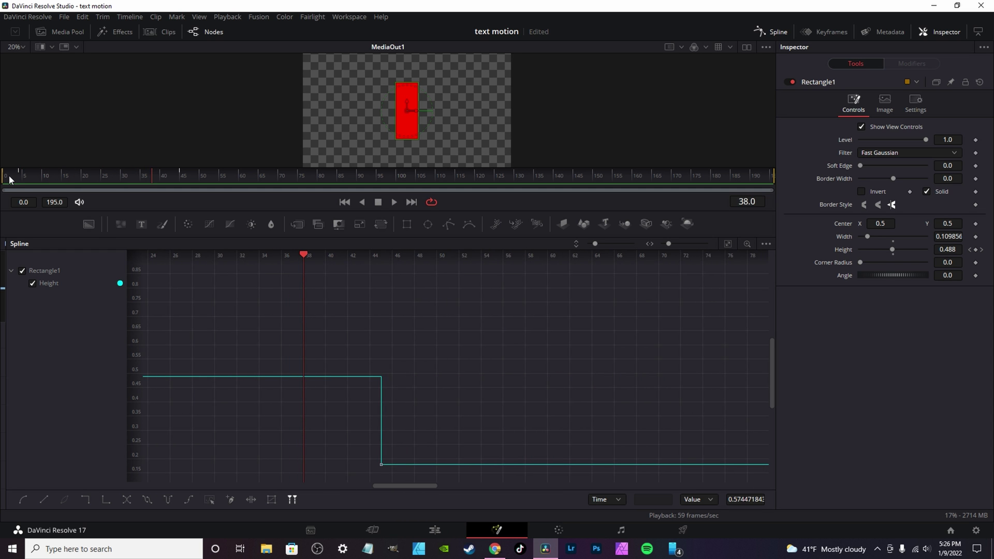
pyautogui.press('Right')
pyautogui.press('Right')
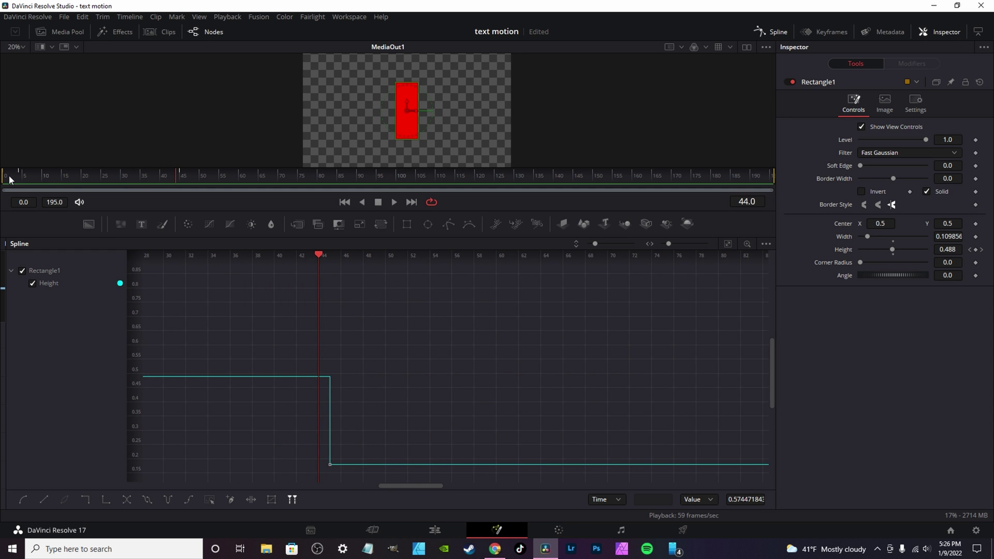
pyautogui.press('Right')
pyautogui.press('Right')
pyautogui.press('Right')
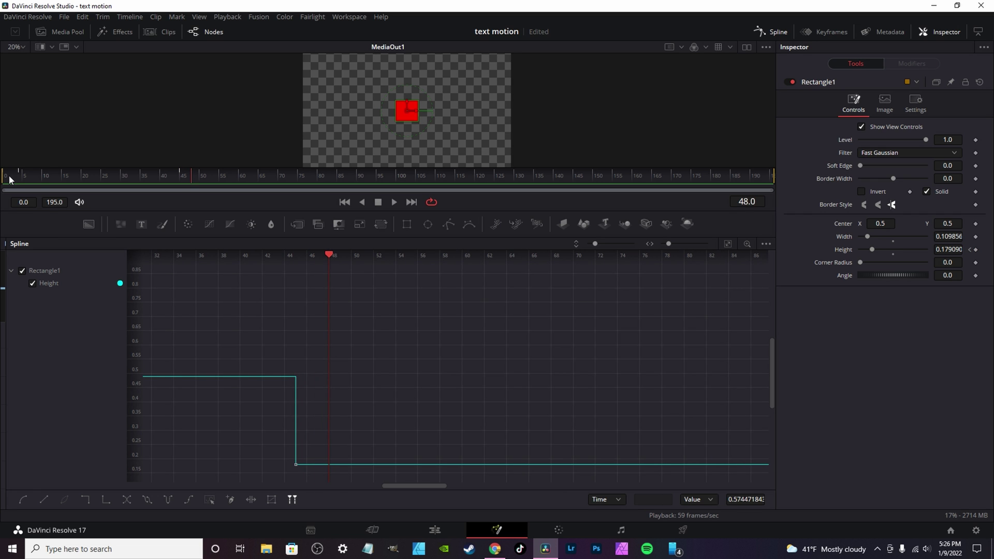
# - Set the selected Height keyframes to Step Out and place the playhead at frame 0
pyautogui.click(107, 499)
pyautogui.moveTo(439, 489); pyautogui.dragTo(380, 490)
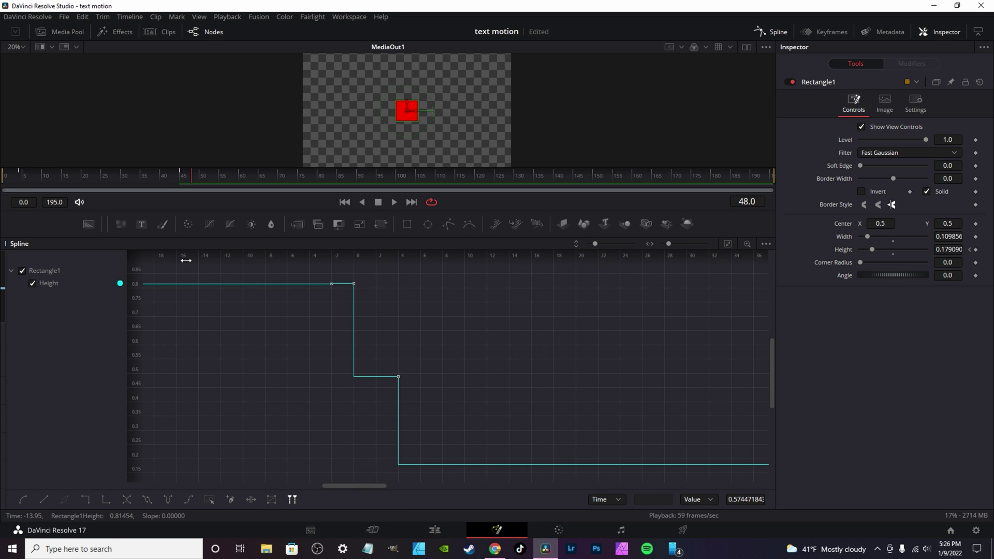
pyautogui.click(7, 178)
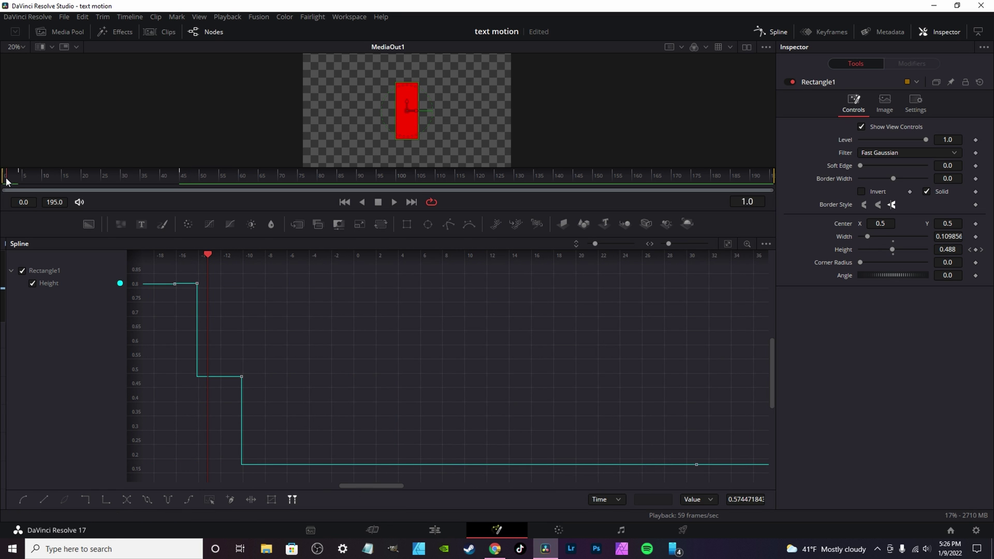
pyautogui.press('Left')
pyautogui.press('Left')
pyautogui.press('Left')
pyautogui.press('Left')
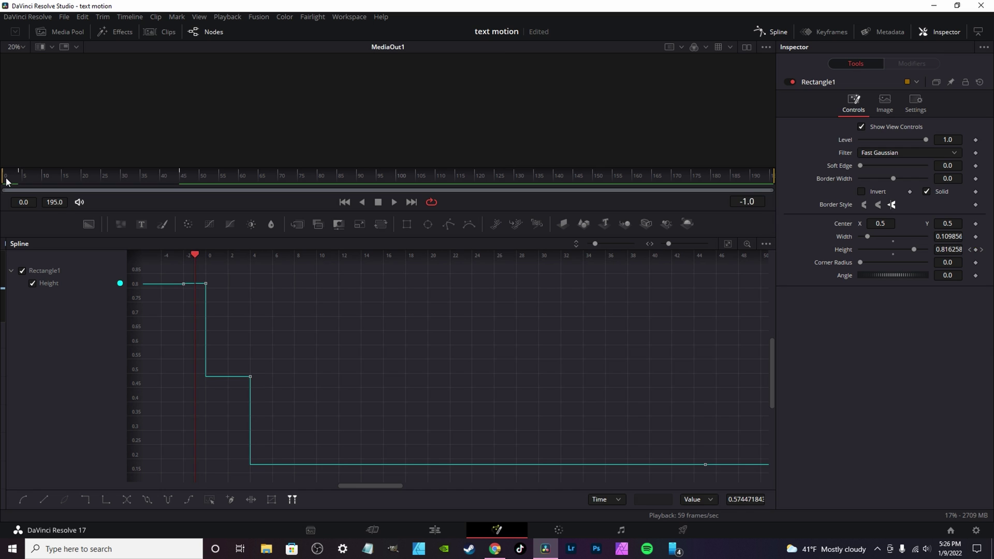
pyautogui.press('Right')
pyautogui.press('Right')
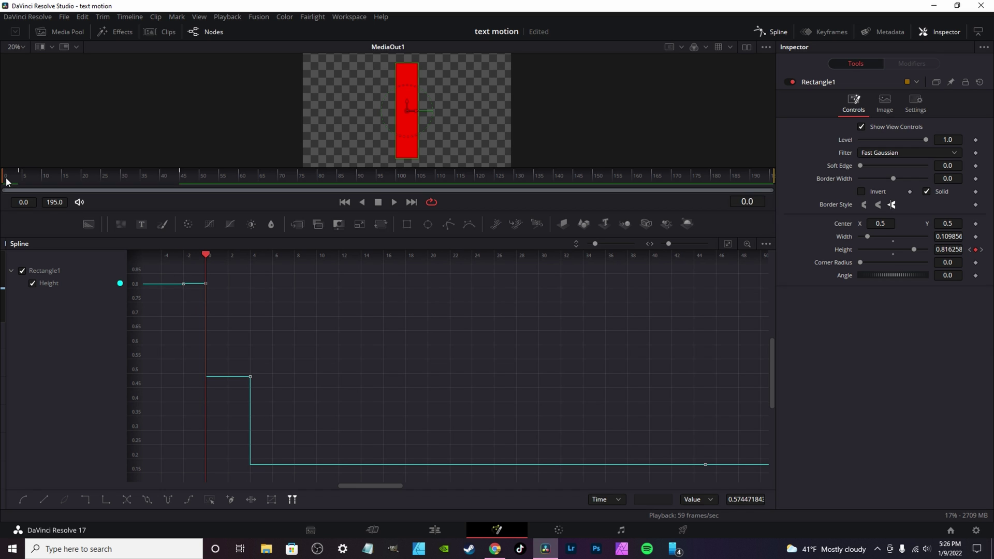
# - Step frame by frame through the Step Out height animation between frames -2 and 11
pyautogui.press('Right')
pyautogui.press('Right')
pyautogui.press('Right')
pyautogui.press('Right')
pyautogui.press('Right')
pyautogui.press('Right')
pyautogui.press('Right')
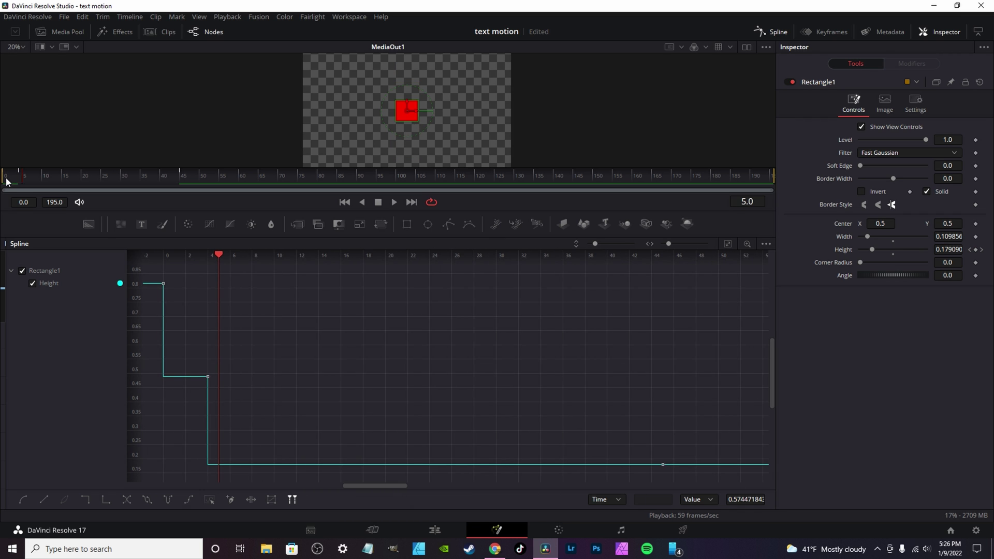
pyautogui.press('Right')
pyautogui.press('Right')
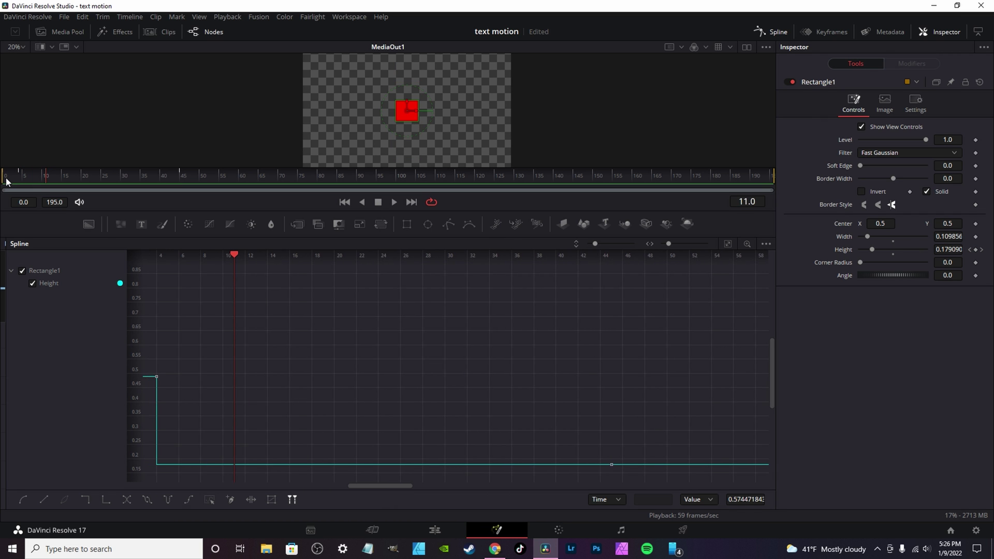
pyautogui.press('Left')
pyautogui.press('Left')
pyautogui.press('Left')
pyautogui.press('Left')
pyautogui.press('Left')
pyautogui.press('Left')
pyautogui.press('Left')
pyautogui.press('Left')
pyautogui.press('Left')
pyautogui.press('Left')
pyautogui.press('Left')
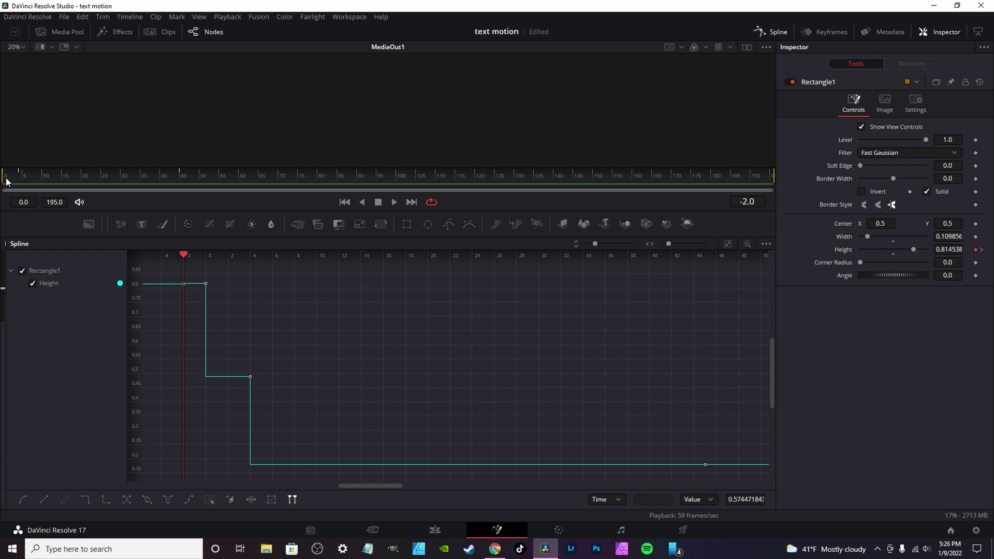
pyautogui.press('Right')
pyautogui.press('Right')
pyautogui.press('Right')
pyautogui.press('Right')
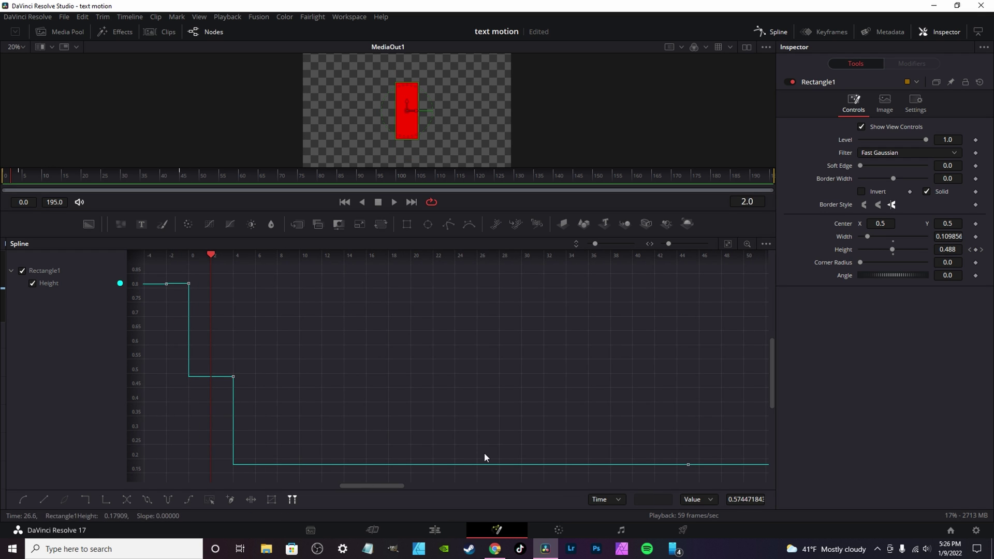
# - Reverse the selected Height keyframes in time and step through the reversed motion from frame 39 to 48
pyautogui.click(127, 500)
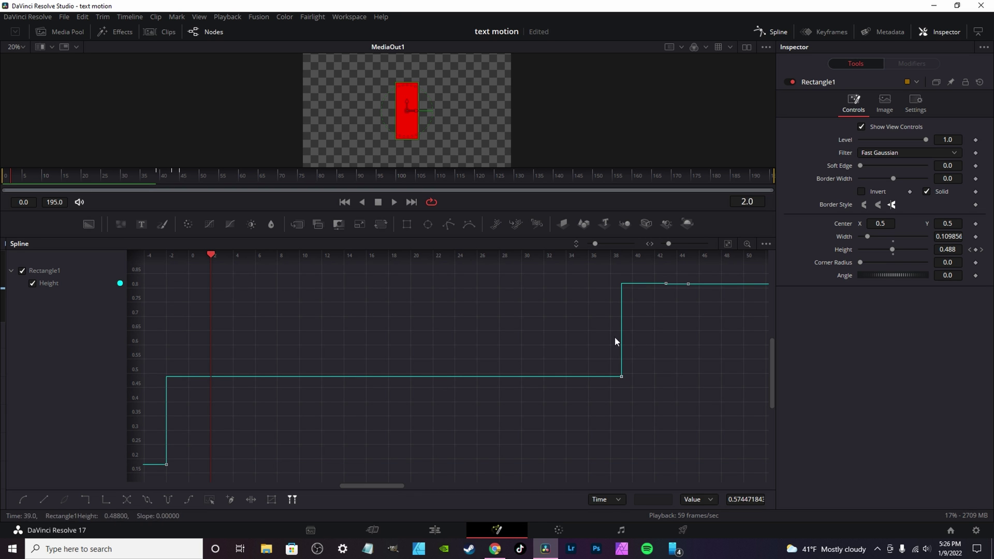
pyautogui.moveTo(8, 179); pyautogui.dragTo(156, 178)
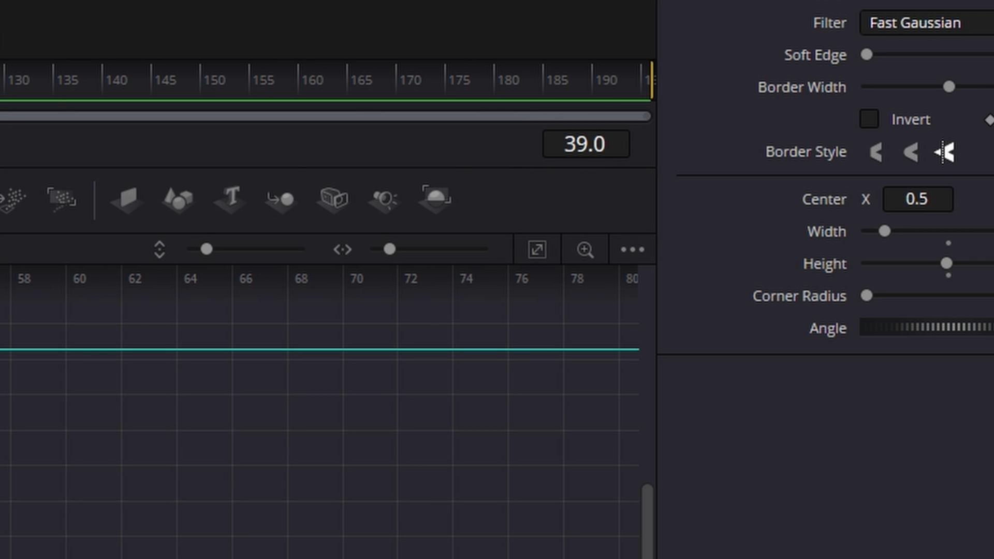
pyautogui.press('Right')
pyautogui.press('Right')
pyautogui.press('Right')
pyautogui.press('Right')
pyautogui.press('Right')
pyautogui.press('Right')
pyautogui.press('Right')
pyautogui.press('Right')
pyautogui.press('Right')
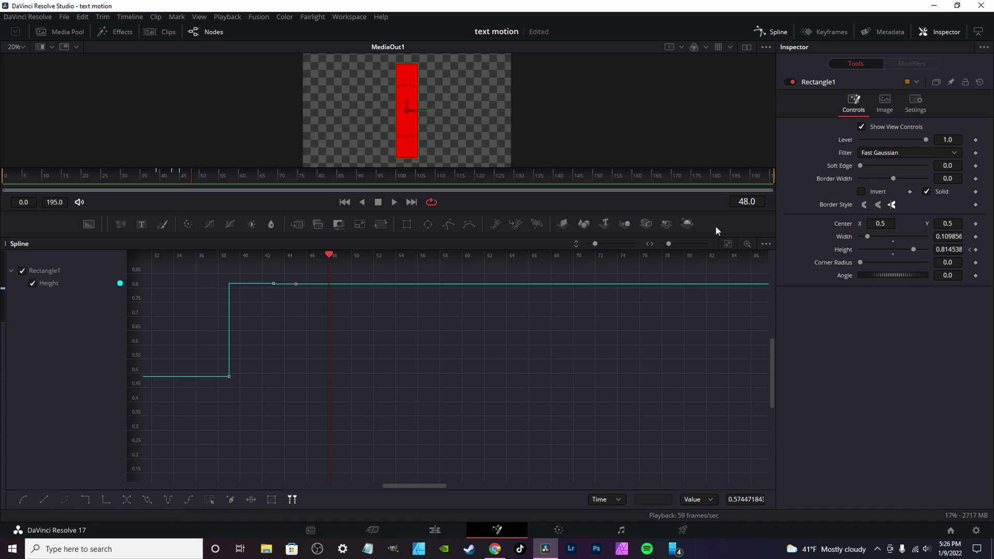
# - Fit the reversed Height curve in the graph and smooth all its keyframes
pyautogui.click(728, 244)
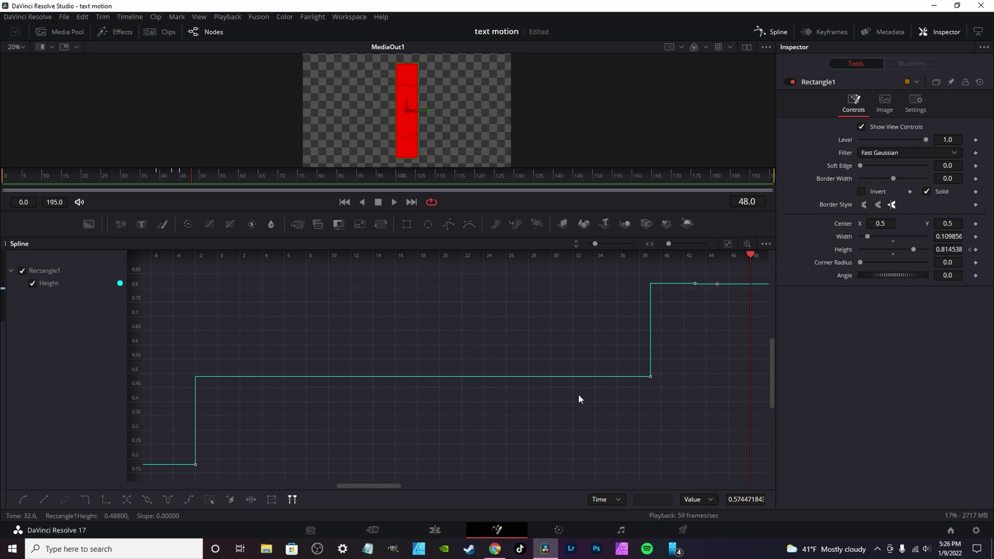
pyautogui.click(15, 496)
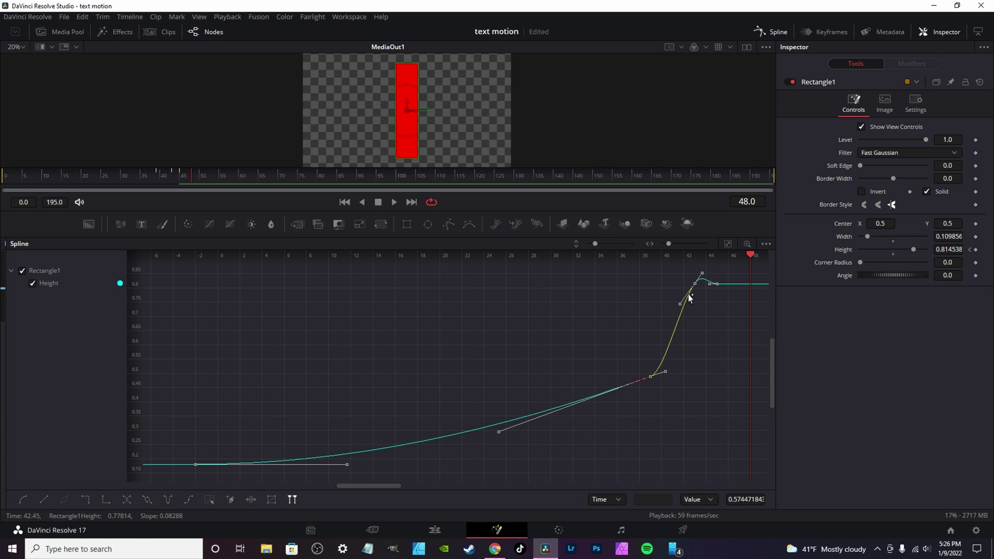
# - Move the selected Height keyframes slightly lower, and delete the keyframe at frame 43
pyautogui.moveTo(675, 304)
pyautogui.mouseDown()
pyautogui.moveTo(666, 296)
pyautogui.moveTo(637, 329)
pyautogui.moveTo(655, 334)
pyautogui.moveTo(692, 295)
pyautogui.mouseUp()
pyautogui.click(729, 343)
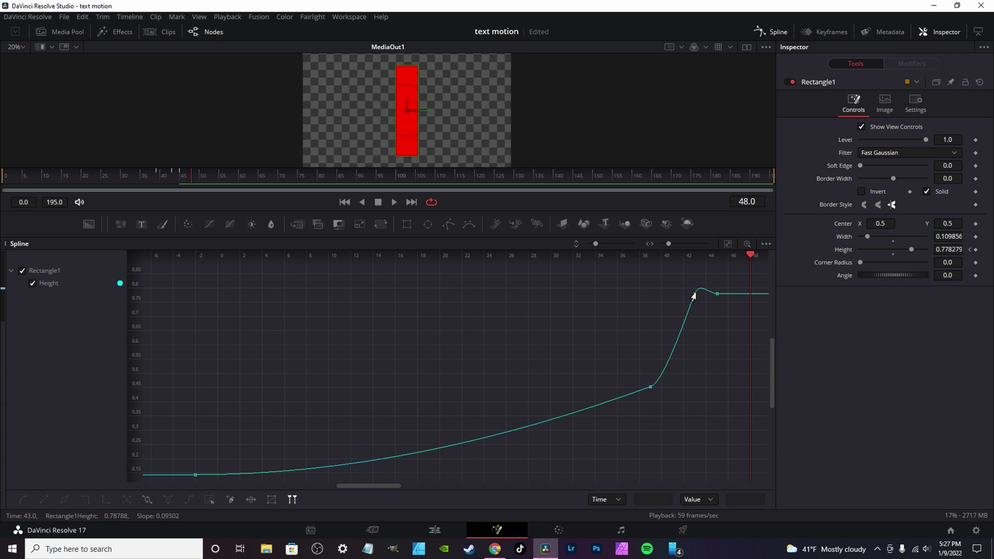
pyautogui.press('Delete')
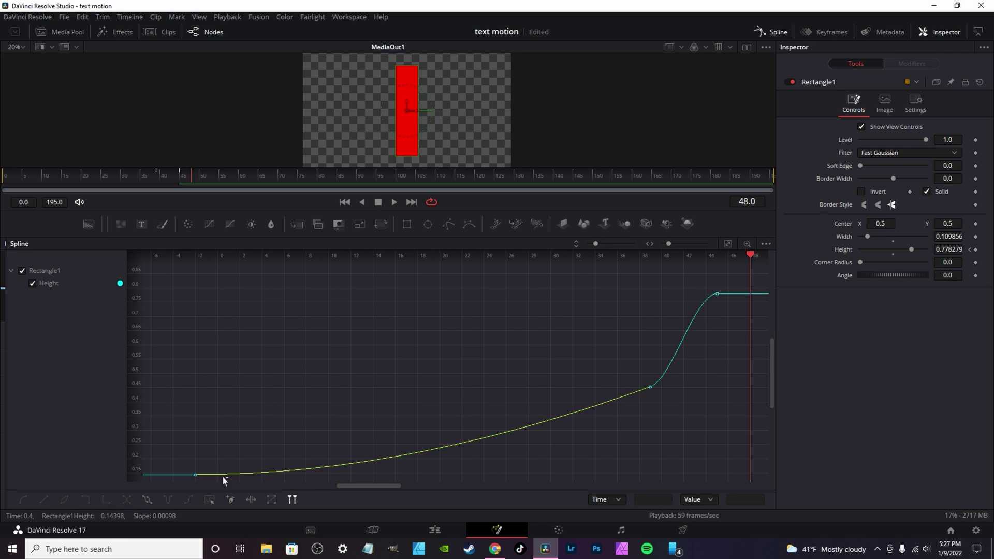
# - Play the smoothed, reversed height animation from the start of the timeline
pyautogui.click(7, 178)
pyautogui.press('space')
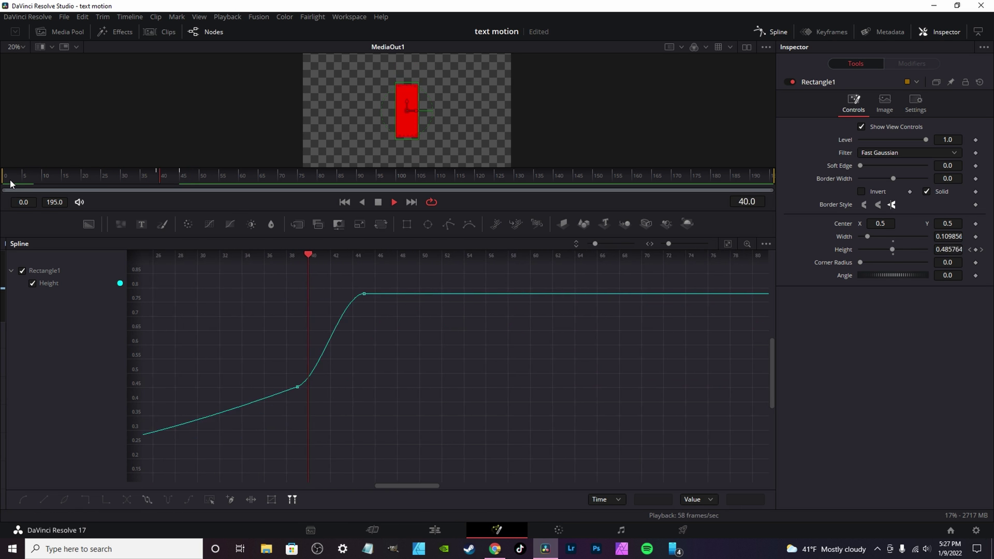
pyautogui.press('space')
# - Reverse the Height curve back to its falling direction and place the playhead at frame 1
pyautogui.moveTo(440, 485); pyautogui.dragTo(367, 486)
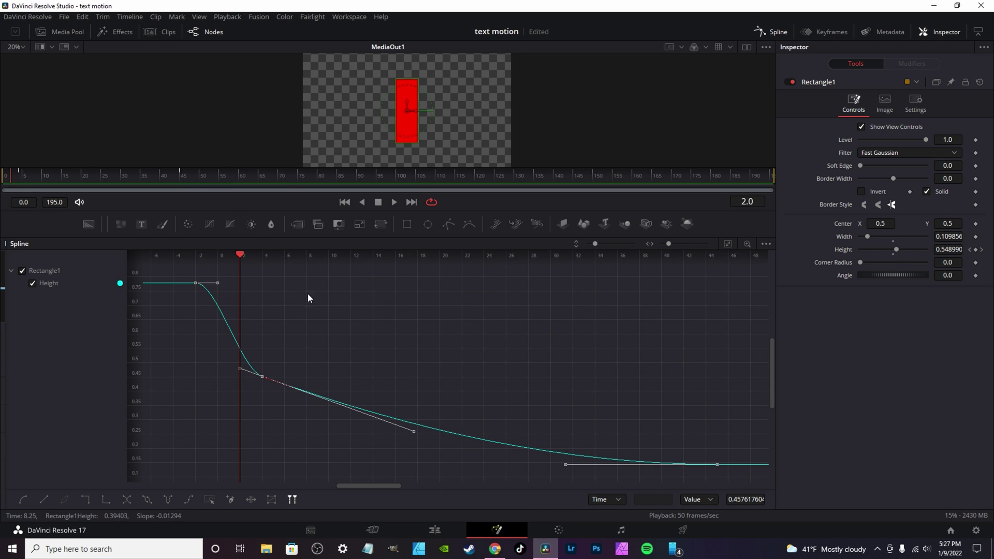
pyautogui.moveTo(20, 178)
pyautogui.mouseDown()
pyautogui.moveTo(175, 180)
pyautogui.moveTo(11, 179)
pyautogui.mouseUp()
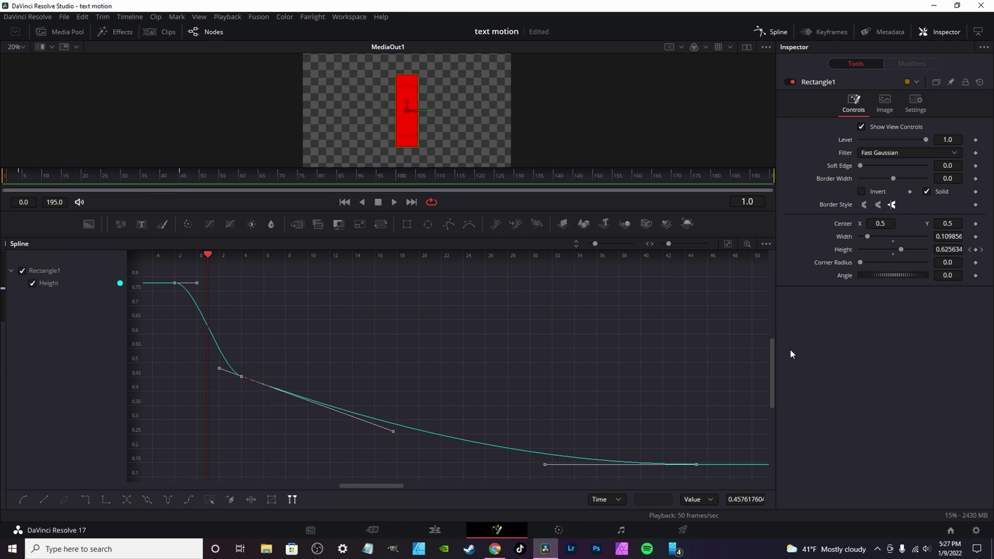
pyautogui.click(729, 287)
pyautogui.click(728, 243)
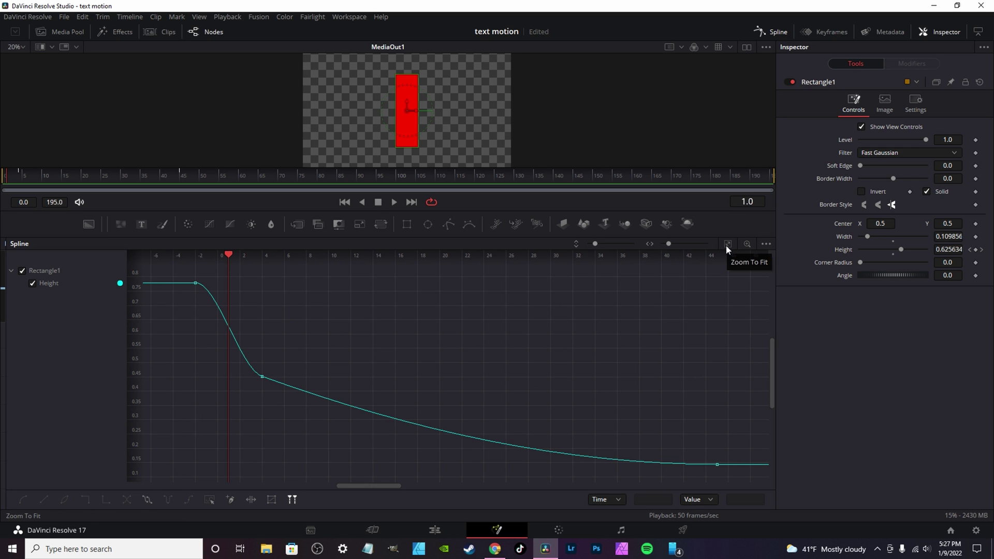
# - Set the whole Height curve to loop after its last keyframe and play back the repeating animation
pyautogui.hotkey('ctrl', 'a')
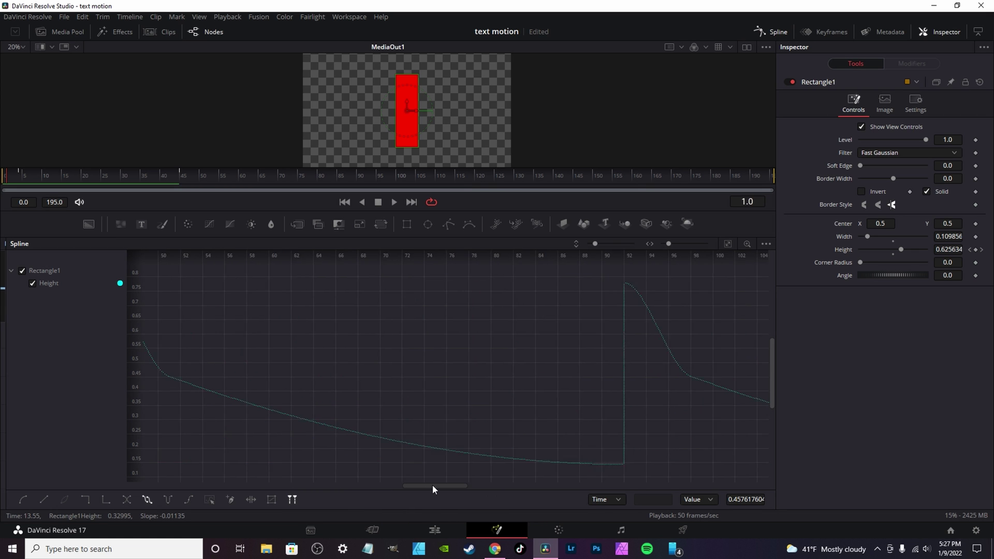
pyautogui.moveTo(433, 486); pyautogui.dragTo(395, 486)
pyautogui.press('space')
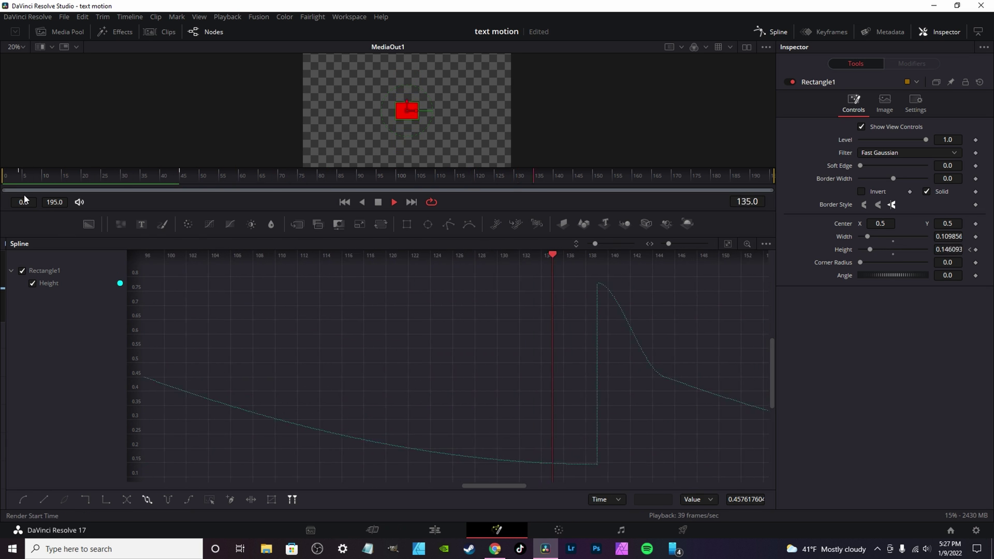
pyautogui.press('space')
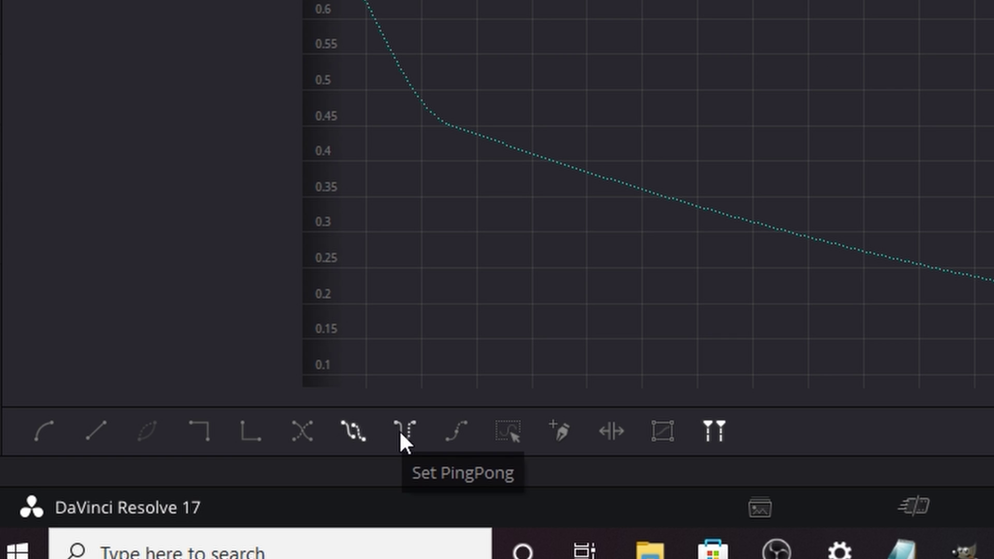
# - Set the Height curve to ping-pong after its last keyframe and play the animation from the start of the timeline
pyautogui.click(402, 432)
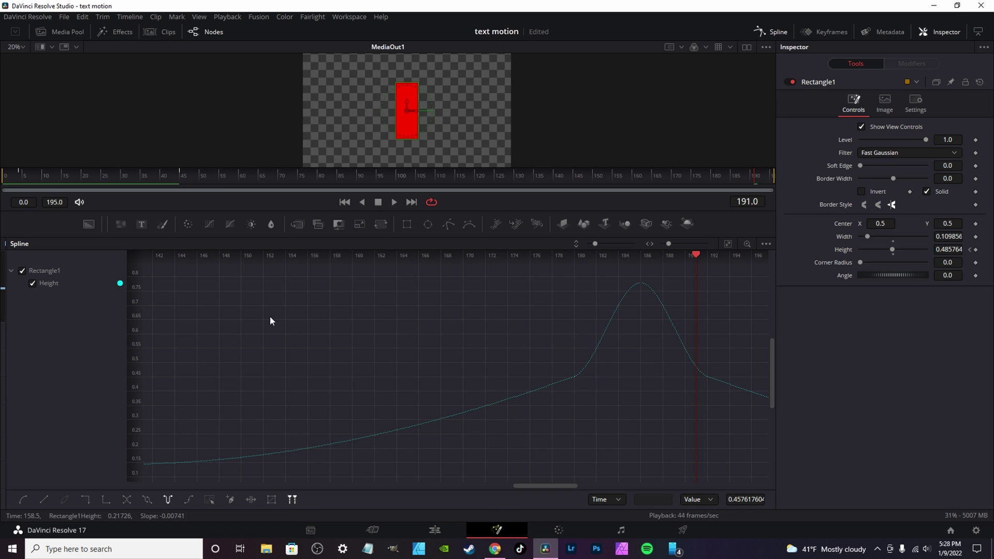
pyautogui.click(14, 179)
pyautogui.press('space')
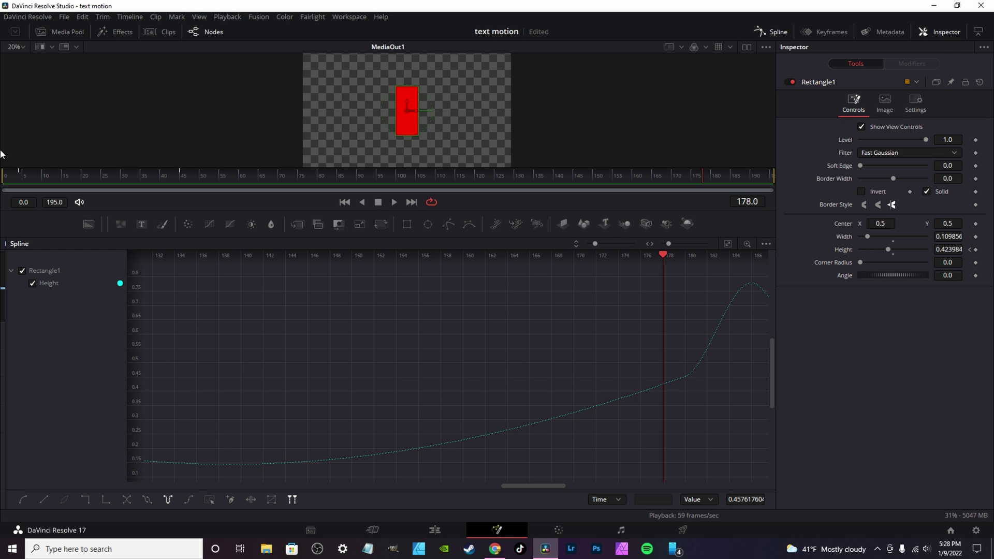
# - Switch the Height curve back to a plain loop and play it from the start for comparison
pyautogui.click(145, 500)
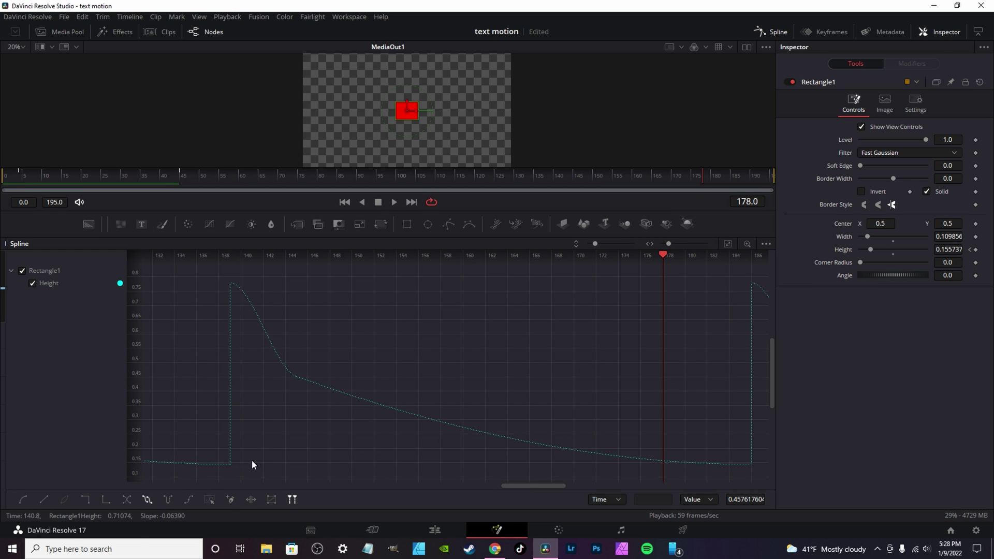
pyautogui.click(8, 176)
pyautogui.press('space')
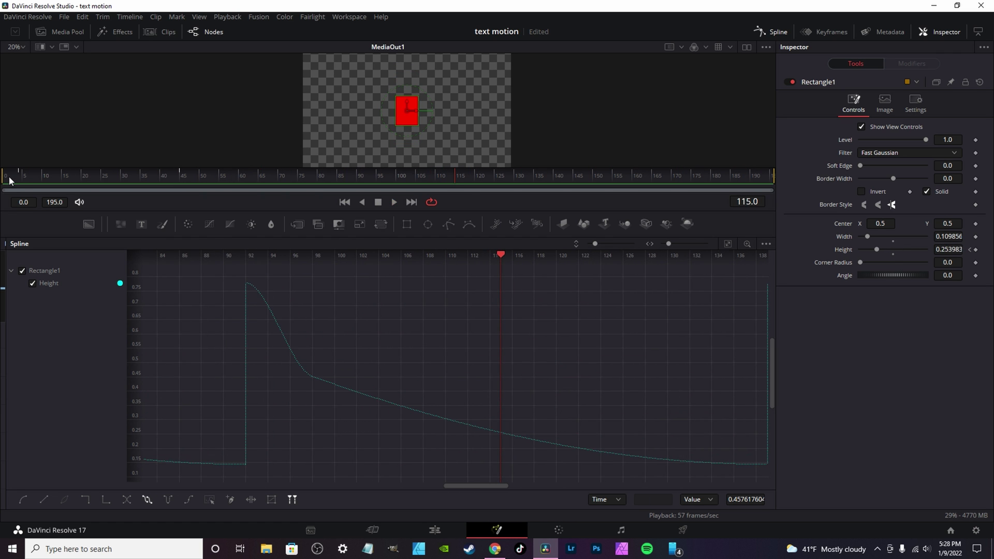
# - Change the Height curve's repeat mode from loop to ping-pong and replay the animation from near the start
pyautogui.click(166, 505)
pyautogui.click(18, 176)
pyautogui.press('space')
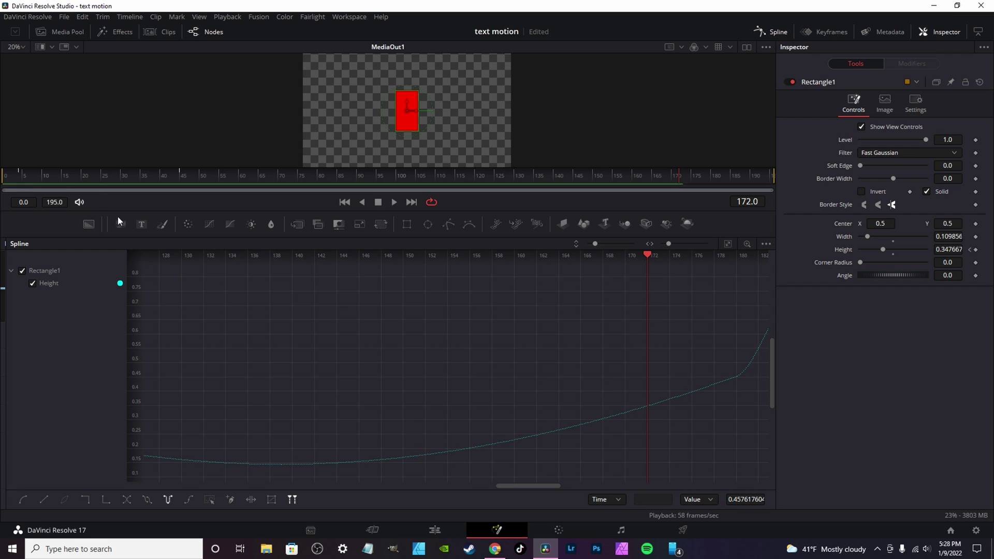
# - Set the Height curve to repeat relatively, play it from frame 0 and examine how the curve continues past its last keyframe
pyautogui.click(190, 499)
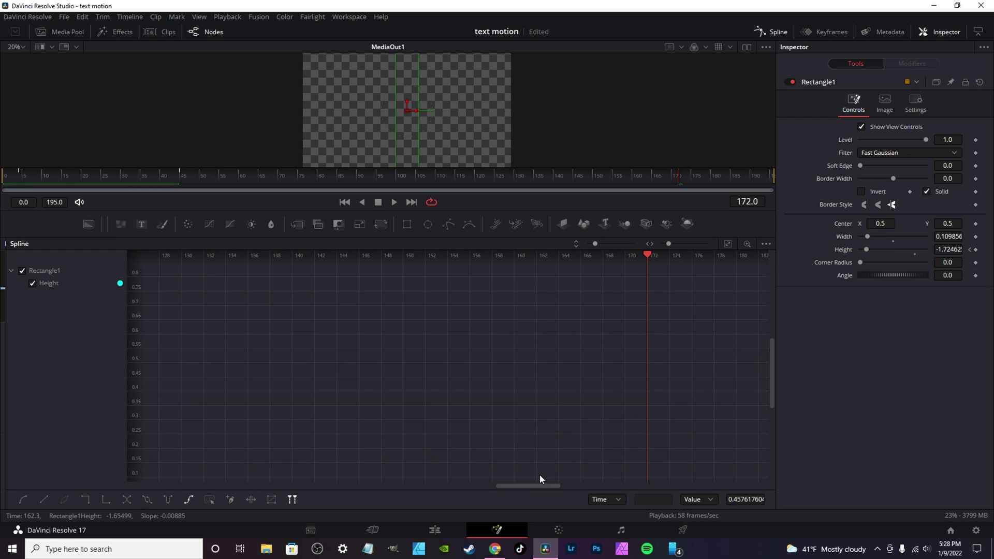
pyautogui.moveTo(8, 174); pyautogui.dragTo(8, 180)
pyautogui.click(8, 179)
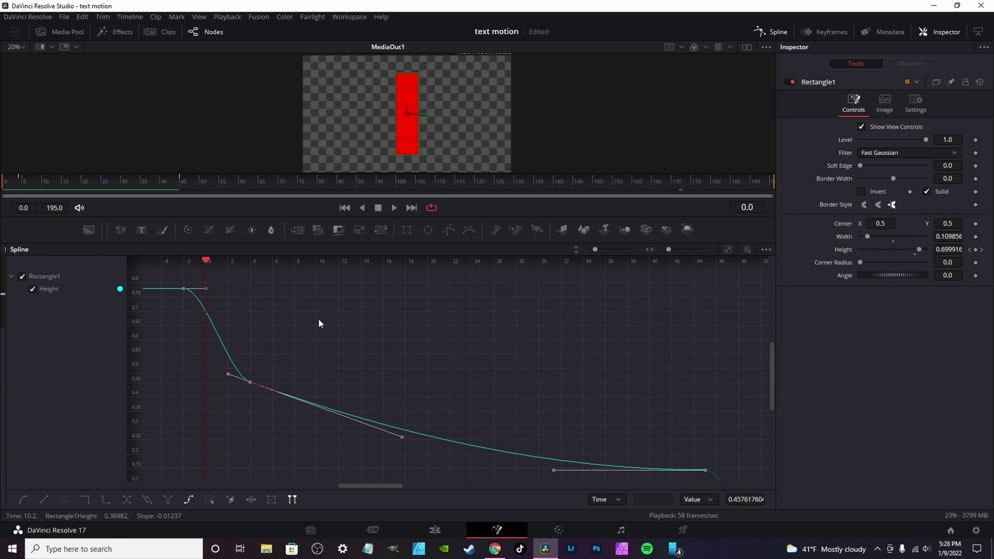
pyautogui.press('space')
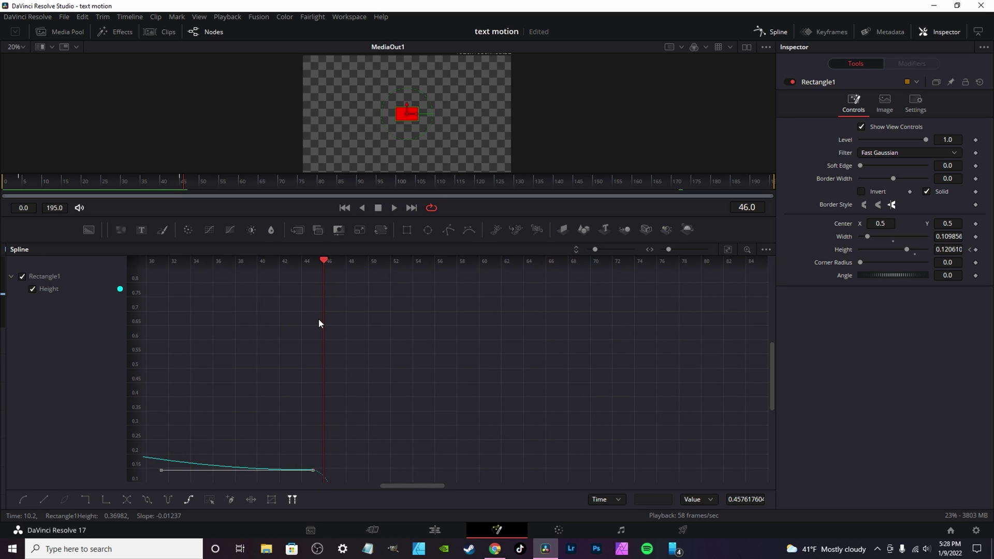
pyautogui.scroll(-10, 445, 375)
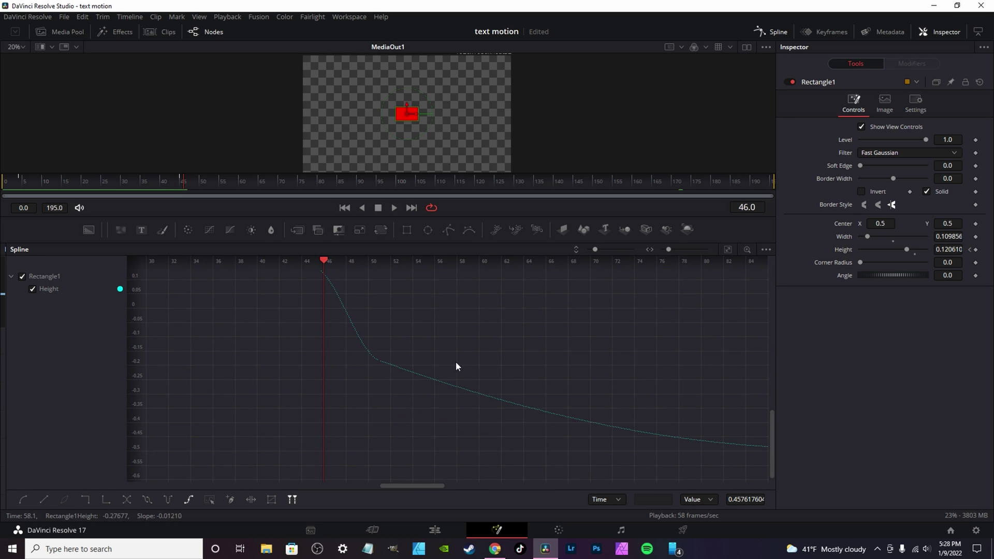
pyautogui.hscroll(4, 580, 380)
pyautogui.hscroll(5, 581, 384)
pyautogui.scroll(-4, 554, 380)
pyautogui.hscroll(15, 581, 423)
pyautogui.press('space')
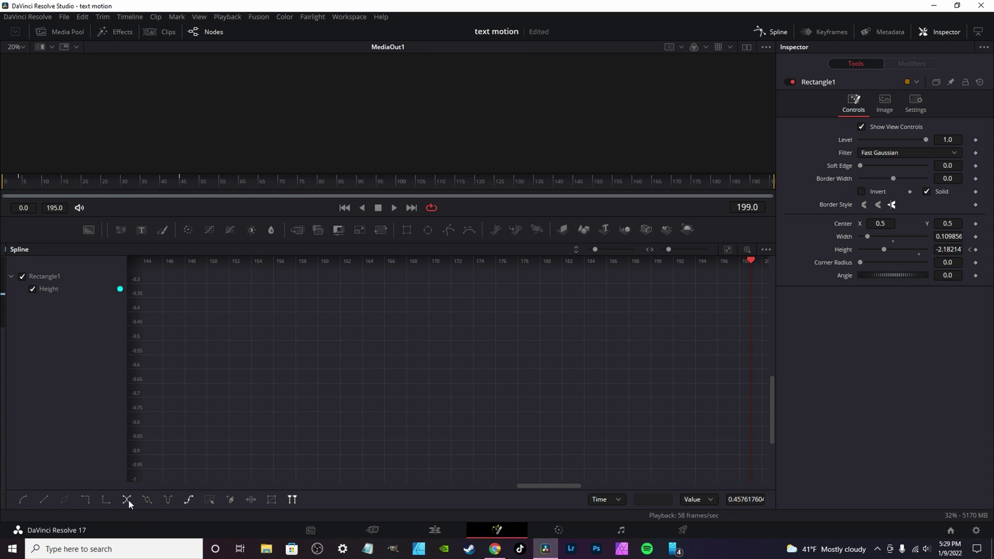
# - Reverse the relatively repeating Height curve and play it back with the rectangle's full outline in view
pyautogui.click(13, 182)
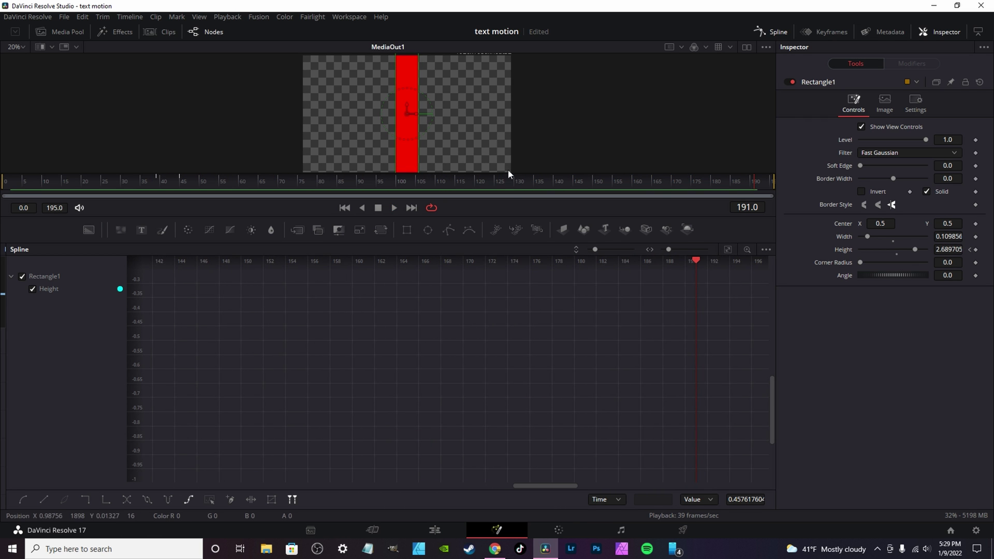
pyautogui.scroll(-2, 567, 120)
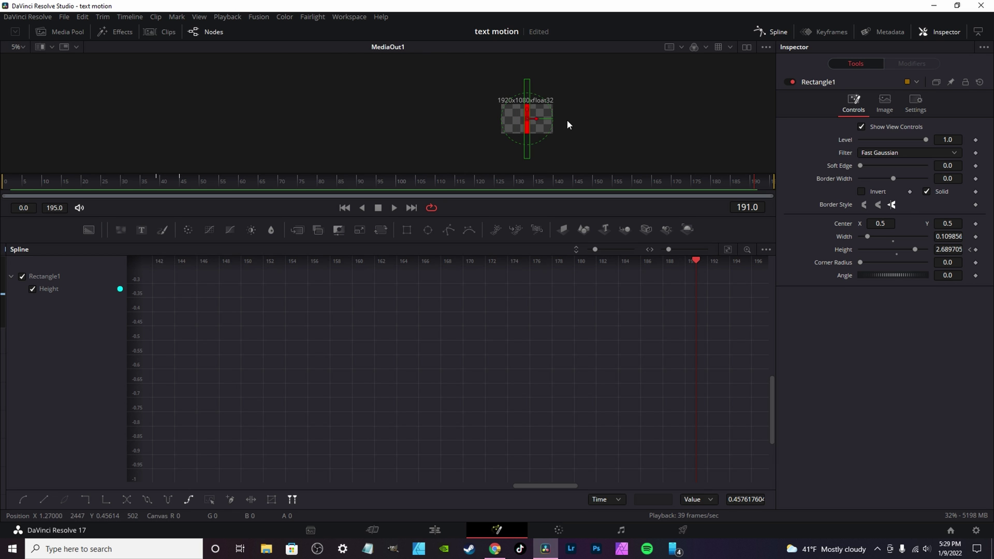
pyautogui.press('space')
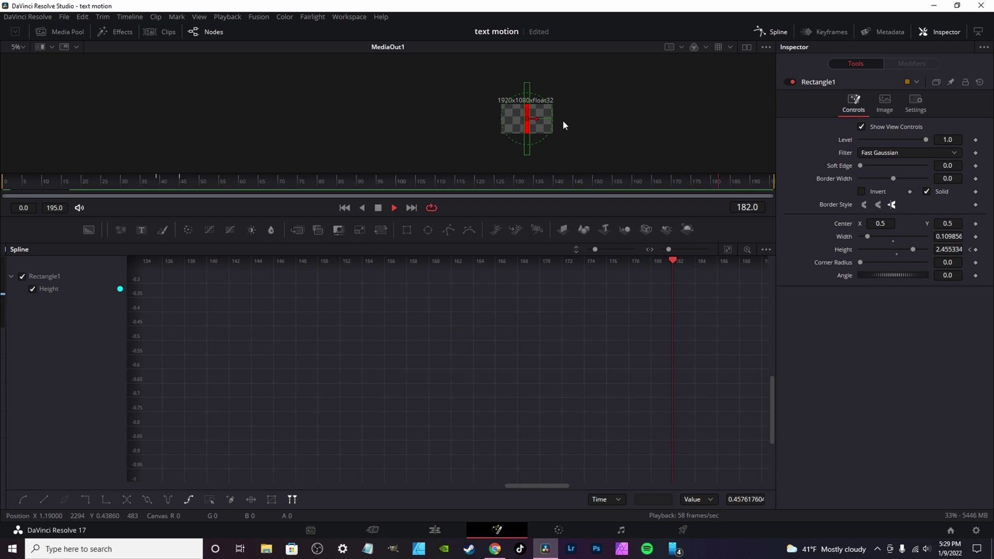
pyautogui.press('space')
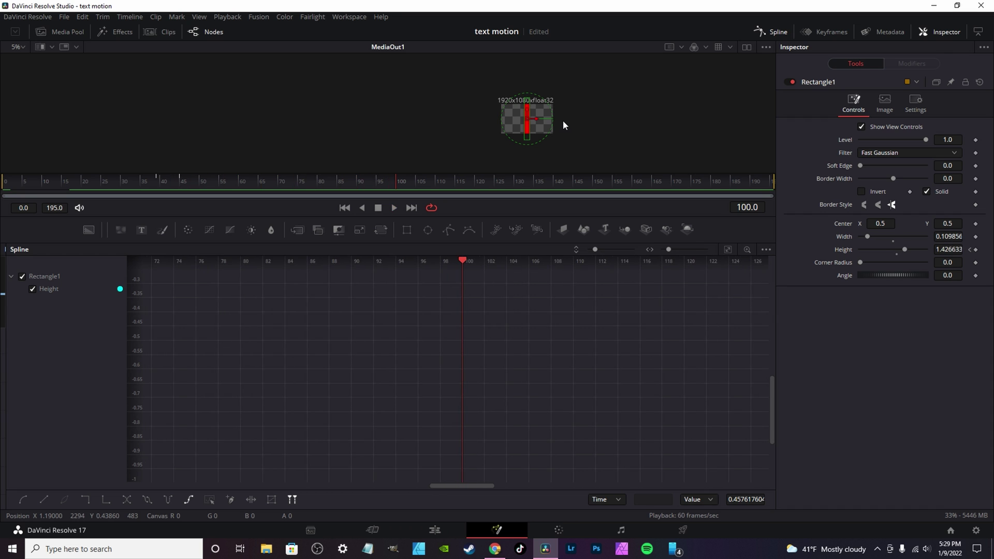
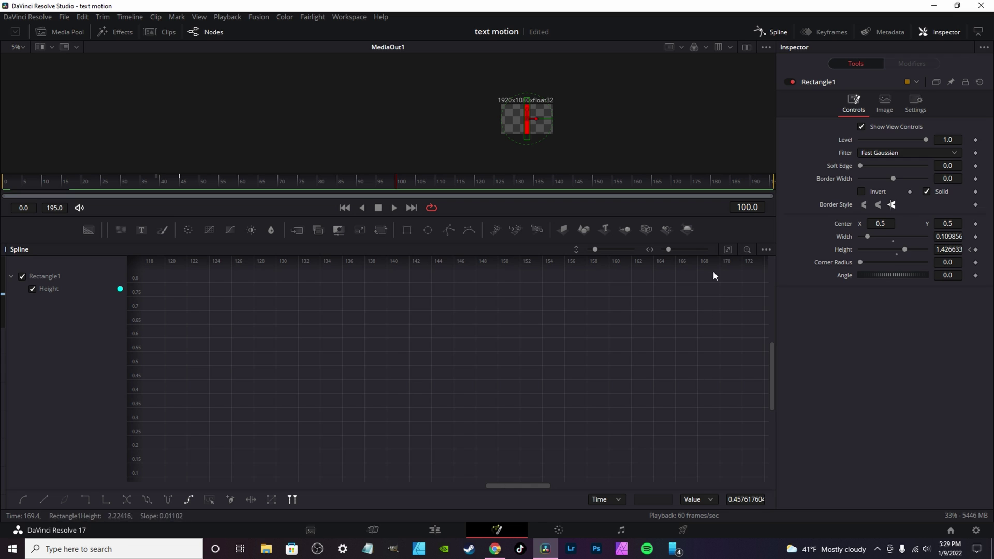
# - Fit the Height curve in the spline graph and turn off its relative repeating
pyautogui.click(727, 250)
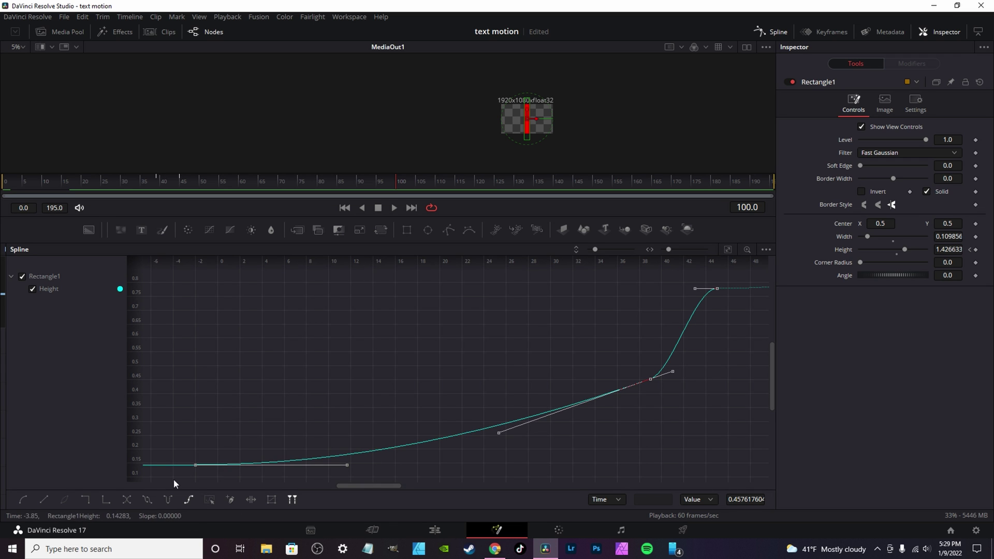
pyautogui.moveTo(363, 485); pyautogui.dragTo(435, 486)
pyautogui.click(728, 250)
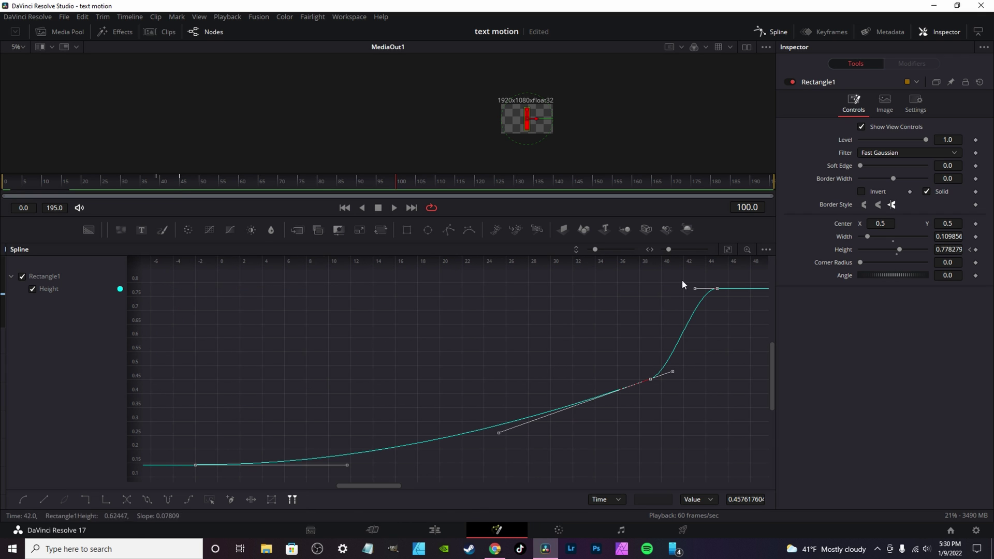
pyautogui.moveTo(368, 486); pyautogui.dragTo(385, 486)
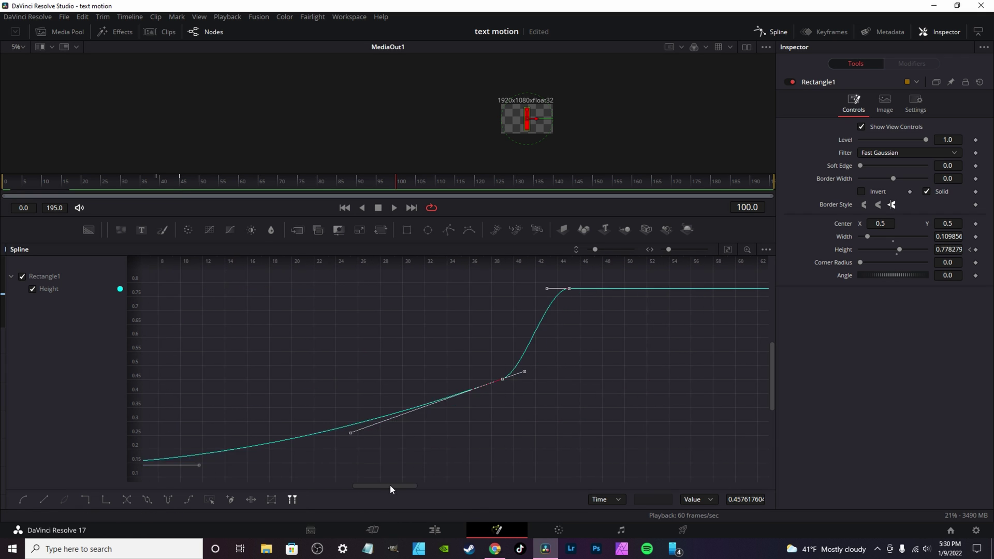
# - Enable Click Append and add a Height keyframe at frame 43 with value 0.662, adjusting its curve handle
pyautogui.click(231, 502)
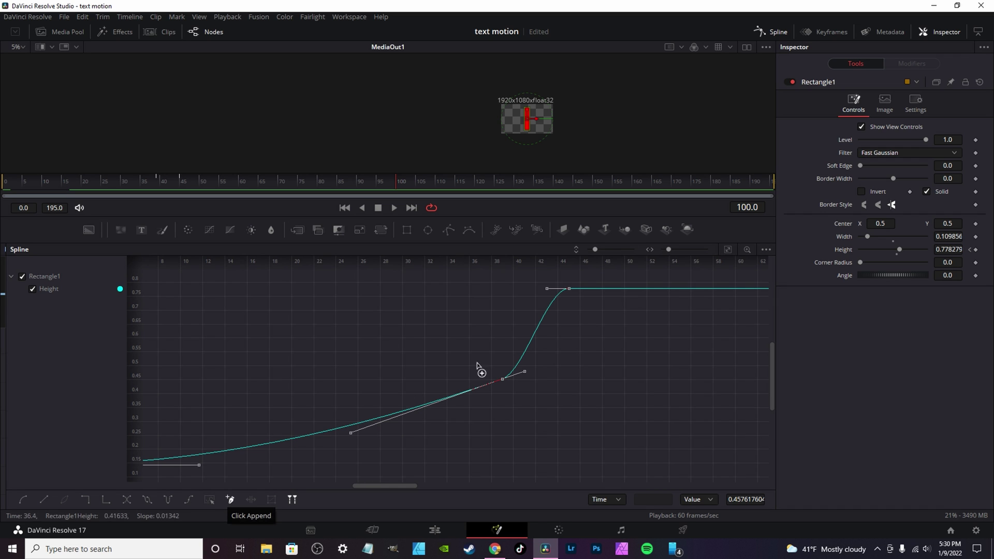
pyautogui.click(544, 324)
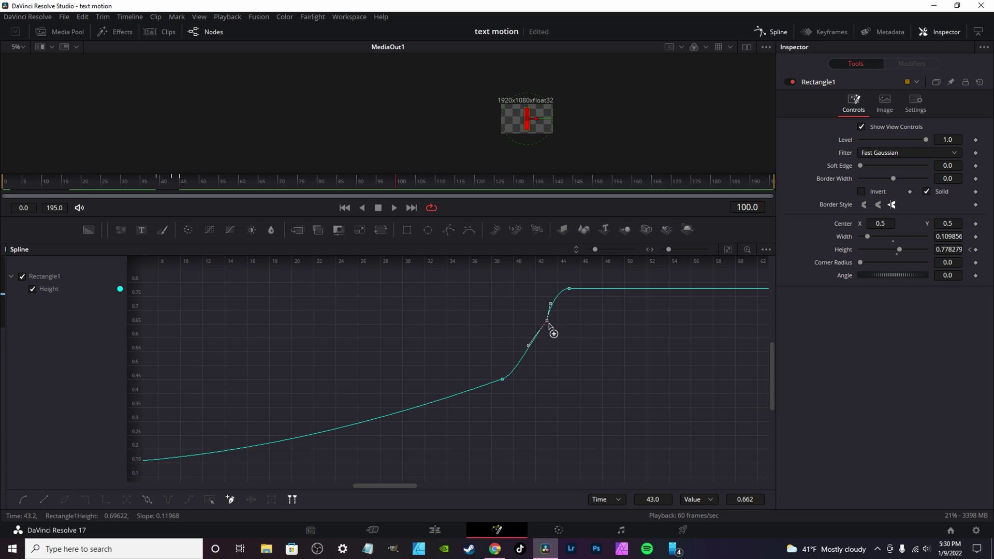
pyautogui.moveTo(528, 346); pyautogui.dragTo(545, 331)
pyautogui.click(543, 337)
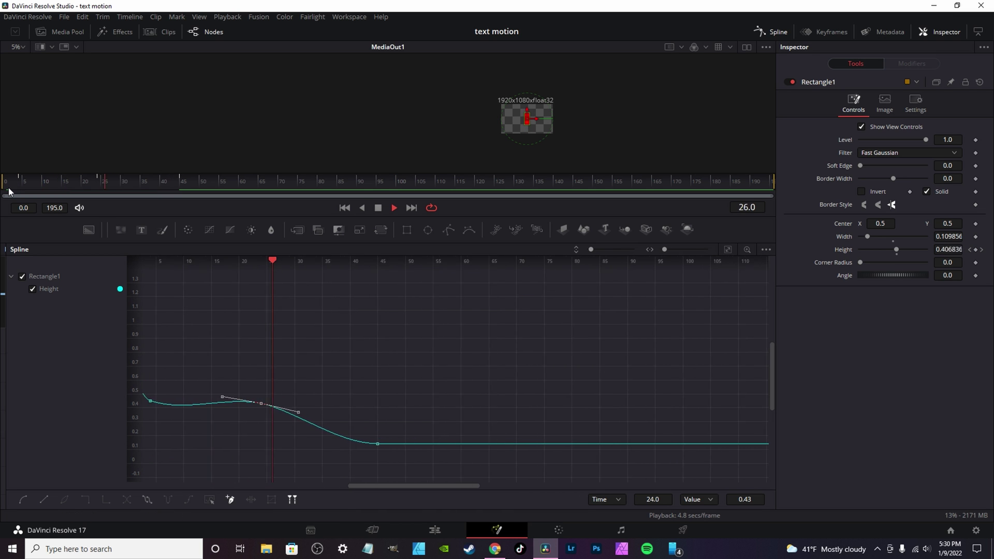
# - Enlarge the rectangle in the viewer and play the edited height animation from the start of the timeline
pyautogui.press('space')
pyautogui.scroll(5, 545, 118)
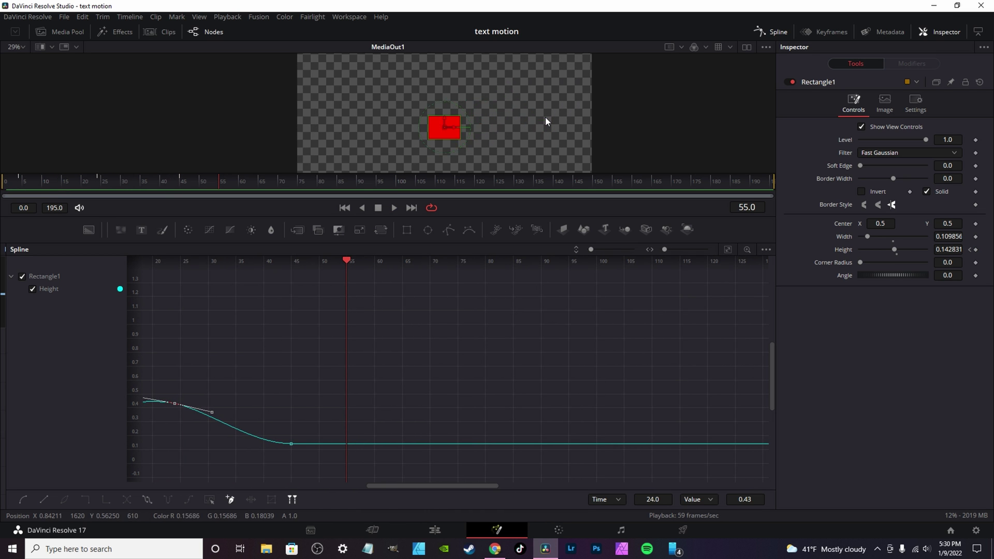
pyautogui.moveTo(63, 179); pyautogui.dragTo(132, 179)
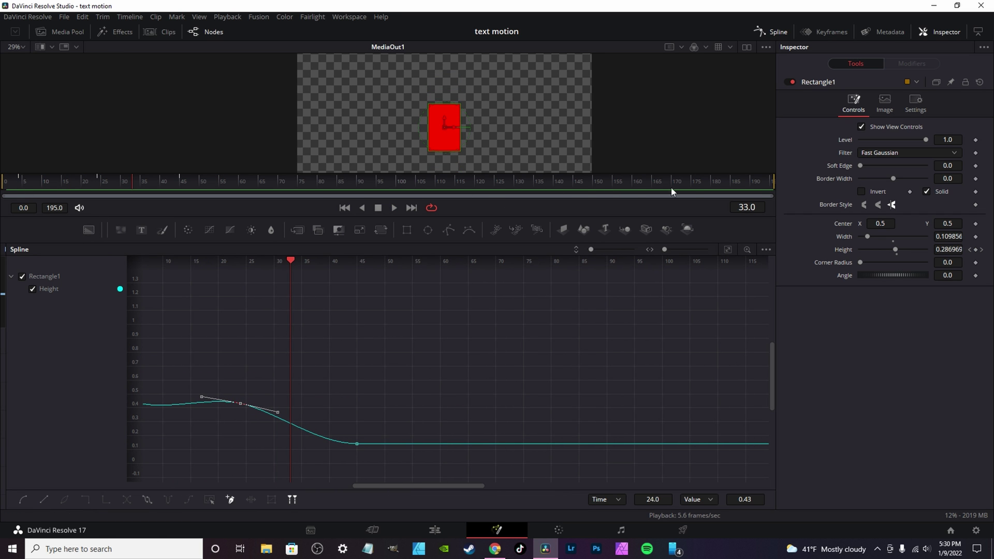
pyautogui.press('space')
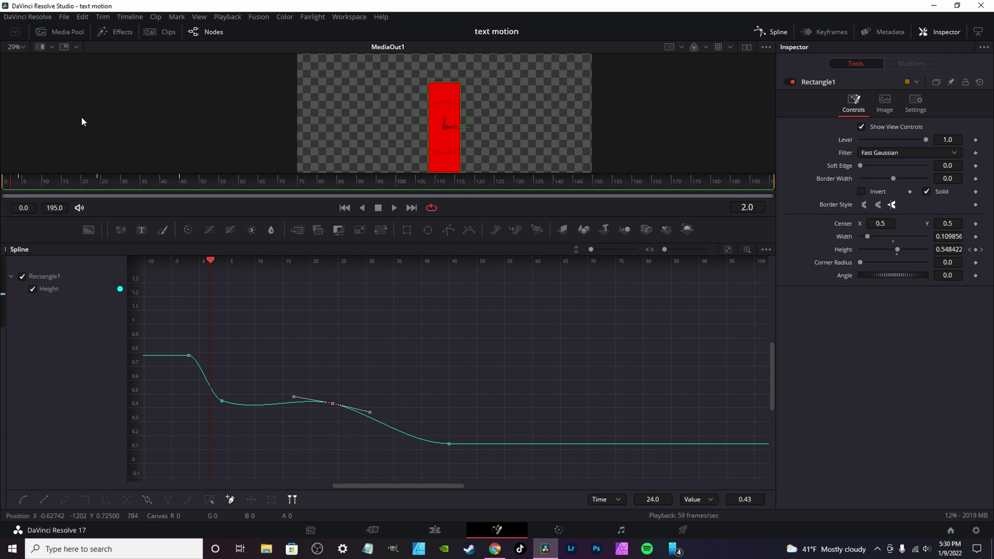
pyautogui.click(6, 186)
pyautogui.press('space')
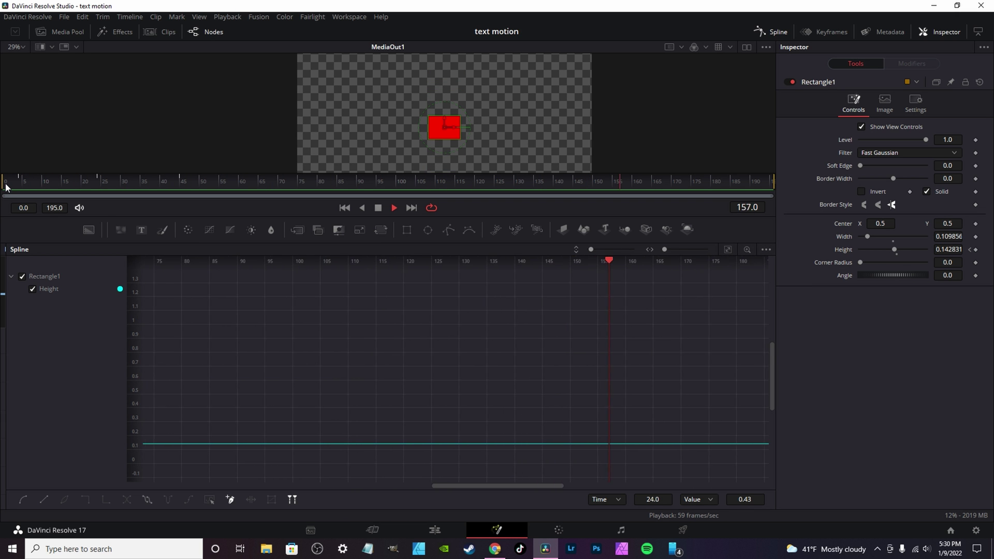
pyautogui.press('space')
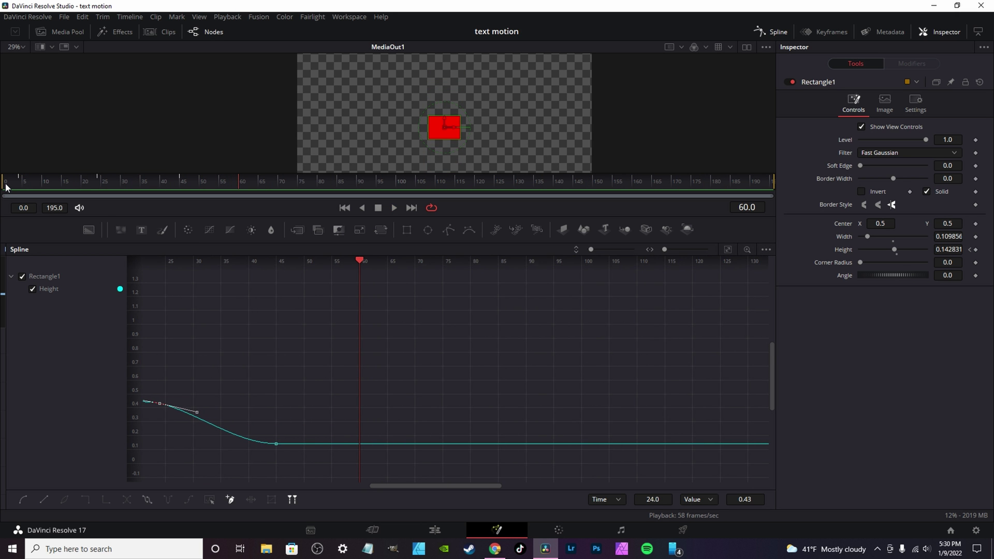
# - Turn off Click Append, select all keyframes on the Height curve and copy them
pyautogui.moveTo(414, 486); pyautogui.dragTo(396, 487)
pyautogui.hotkey('ctrl', 'f')
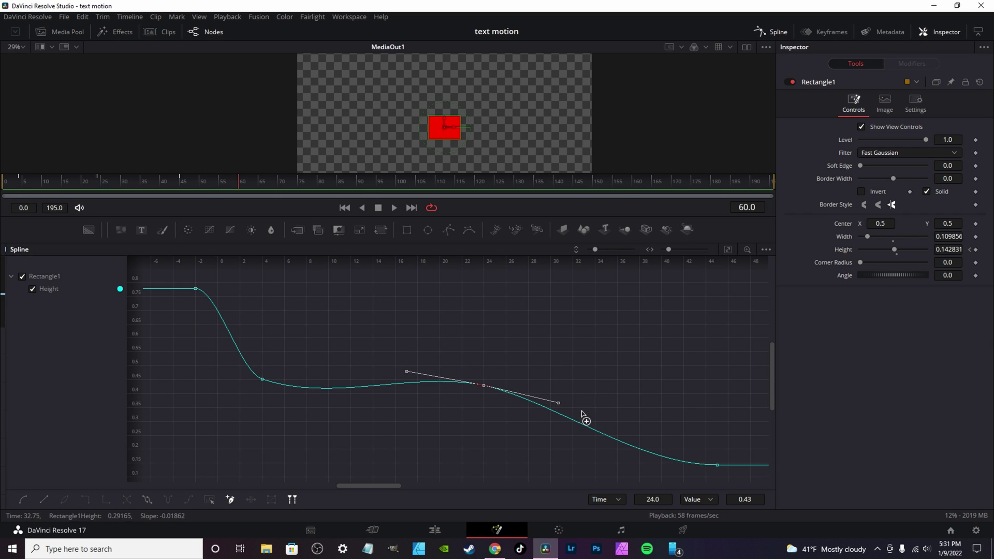
pyautogui.click(213, 503)
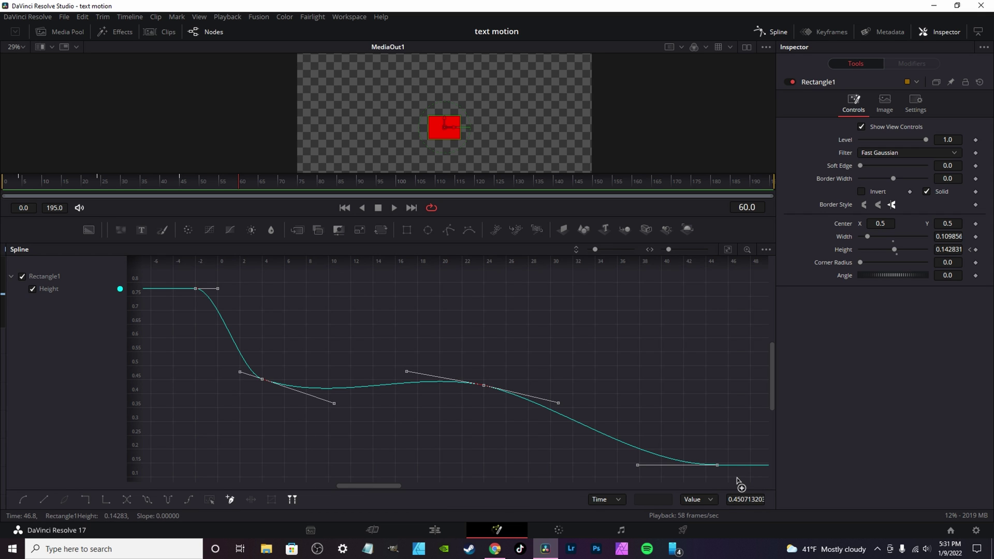
pyautogui.moveTo(739, 481); pyautogui.dragTo(215, 306)
pyautogui.hotkey('ctrl', 'z')
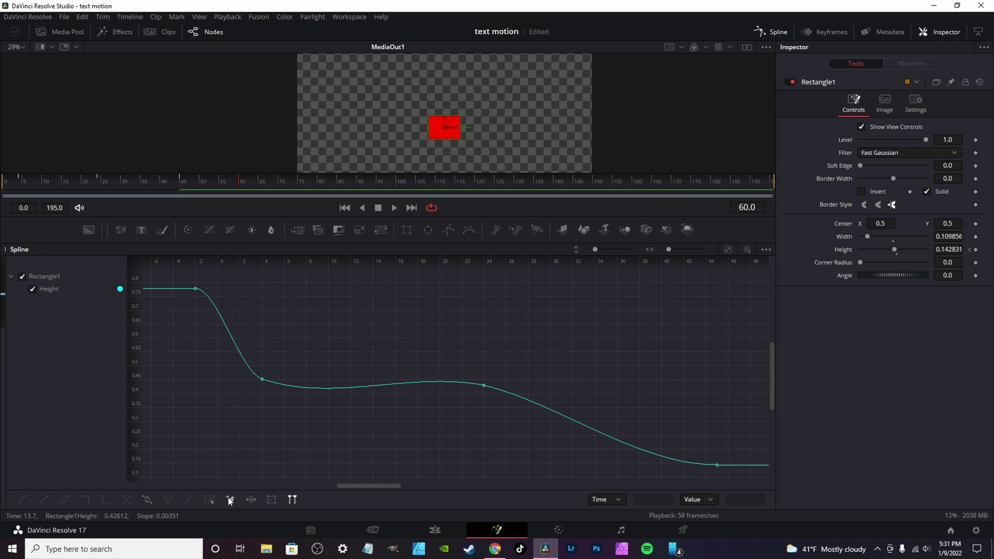
pyautogui.hotkey('ctrl', 'a')
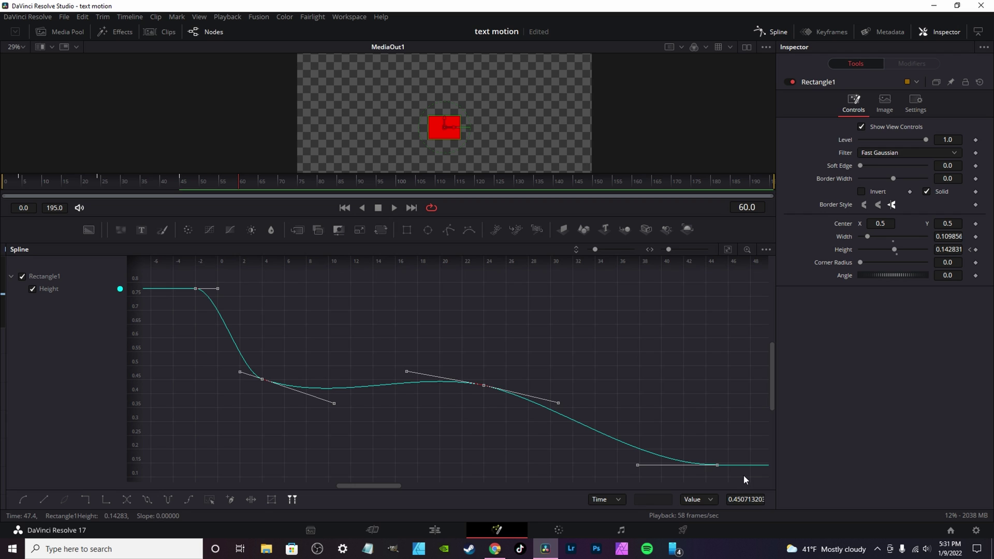
pyautogui.moveTo(743, 475); pyautogui.dragTo(157, 270)
pyautogui.hotkey('ctrl', 'c')
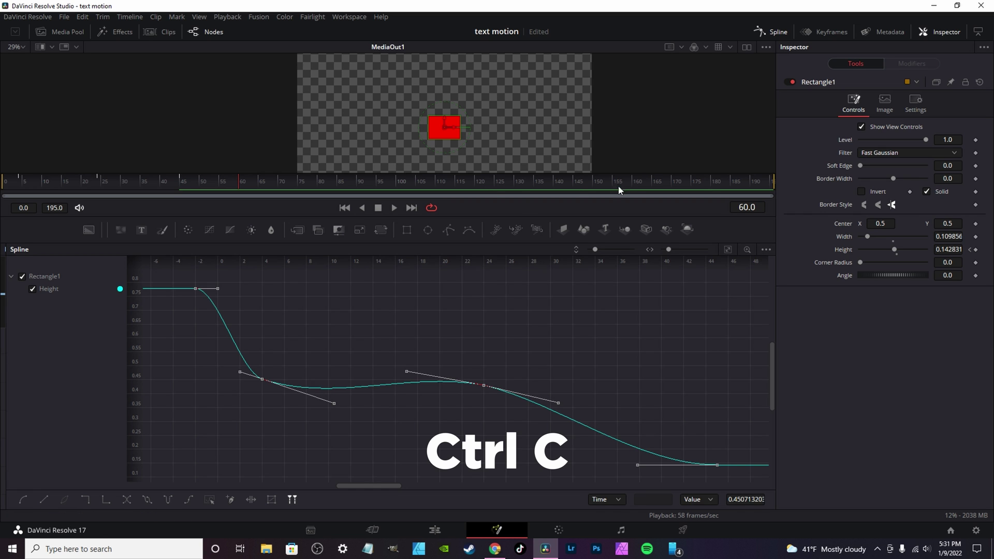
# - Add a keyframe at about frame 209 on the flat end of the Height curve and paste the copied keyframes there
pyautogui.click(711, 181)
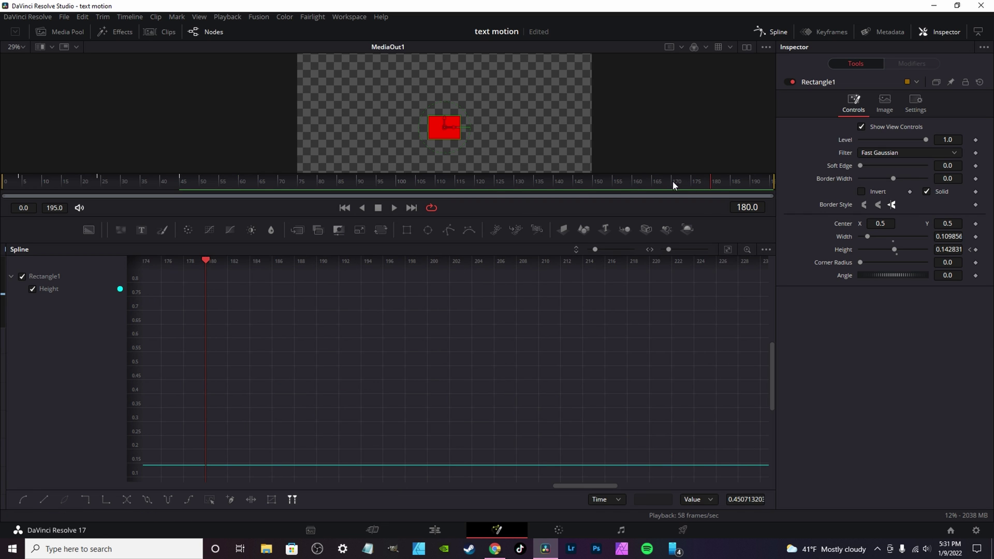
pyautogui.click(654, 184)
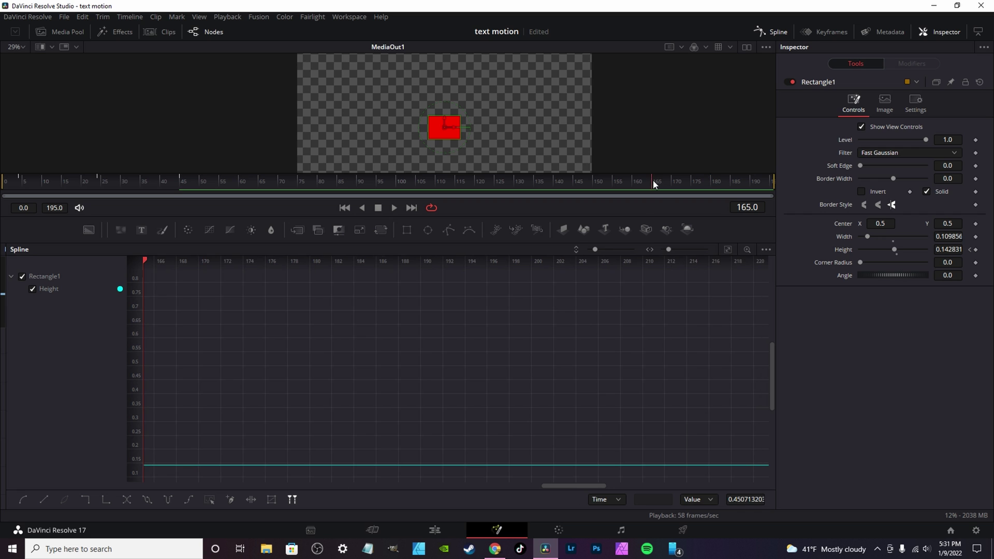
pyautogui.click(633, 465)
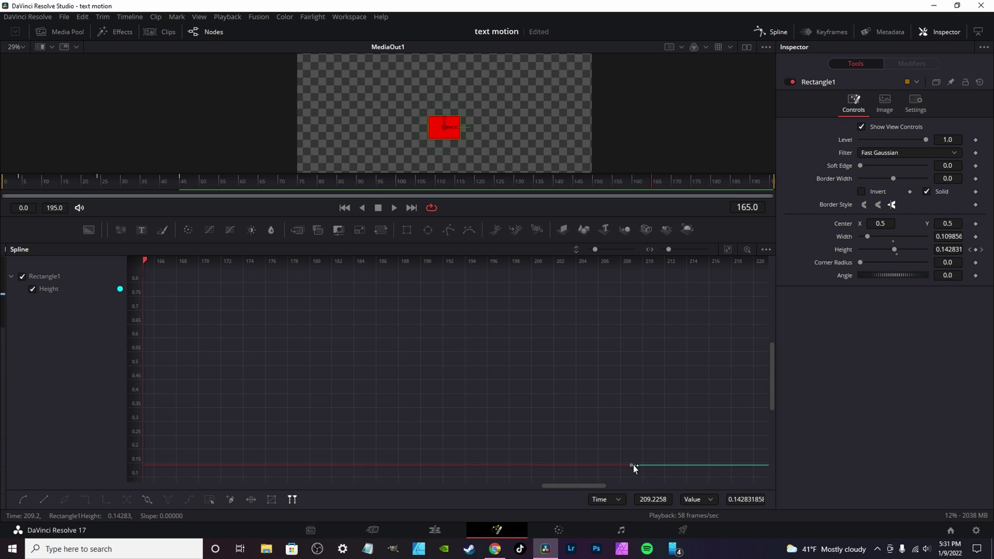
pyautogui.hotkey('ctrl', 'v')
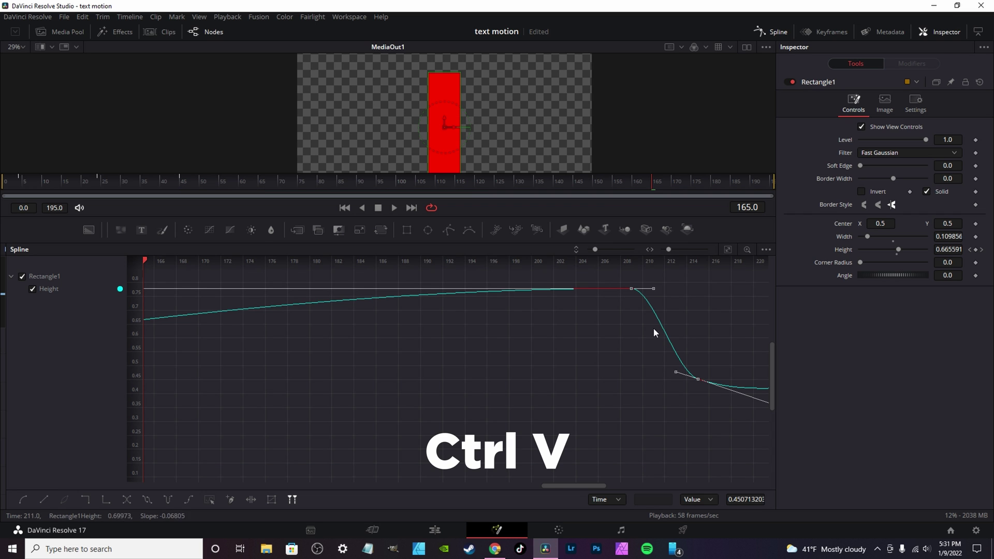
# - Select the pasted keyframes after frame 200 on the Height curve and reverse them
pyautogui.scroll(-5, 460, 380)
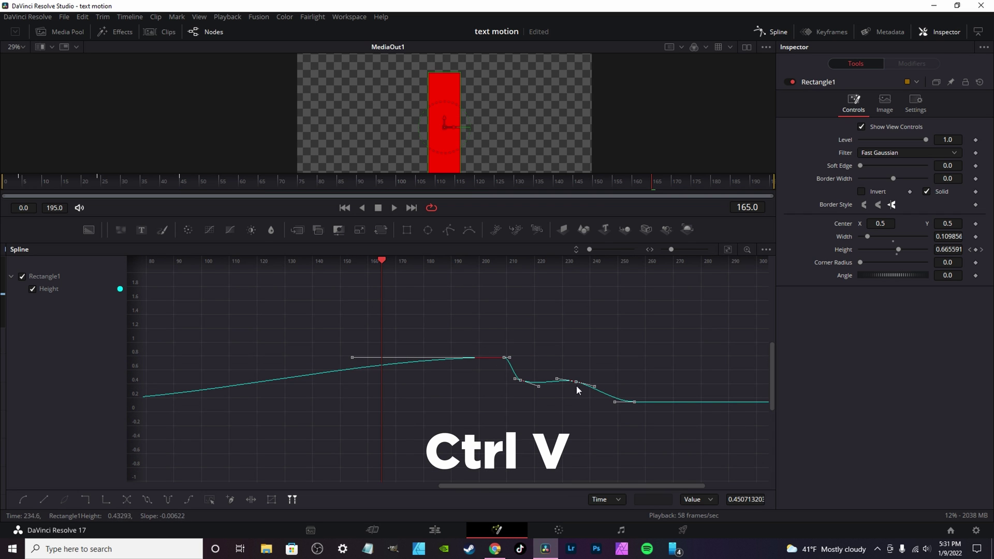
pyautogui.click(457, 419)
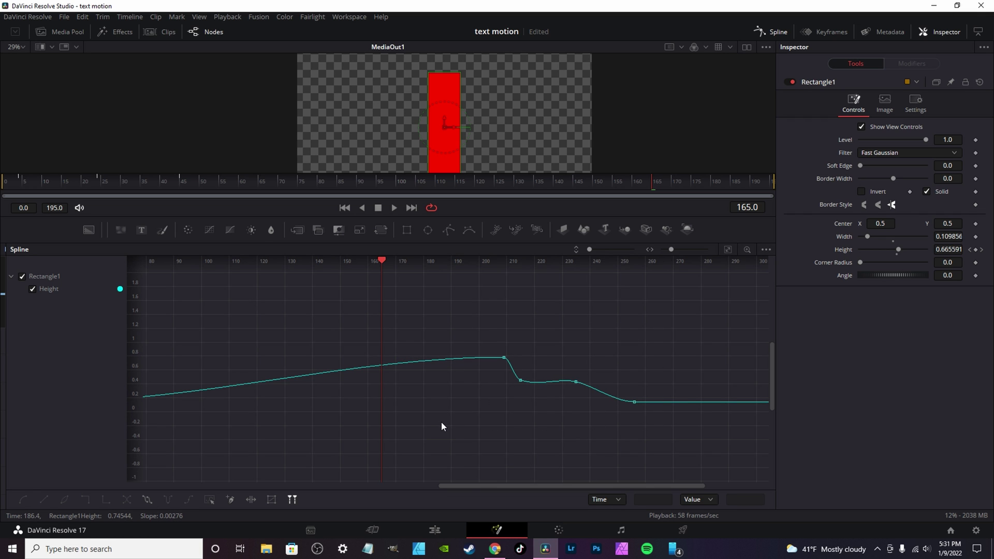
pyautogui.moveTo(470, 486); pyautogui.dragTo(536, 476)
pyautogui.moveTo(589, 434); pyautogui.dragTo(376, 334)
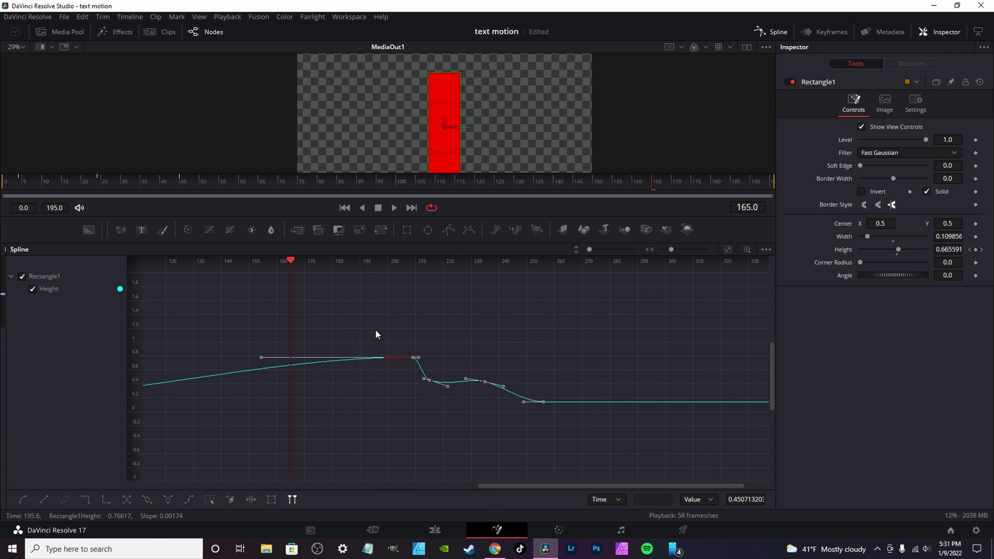
pyautogui.click(126, 500)
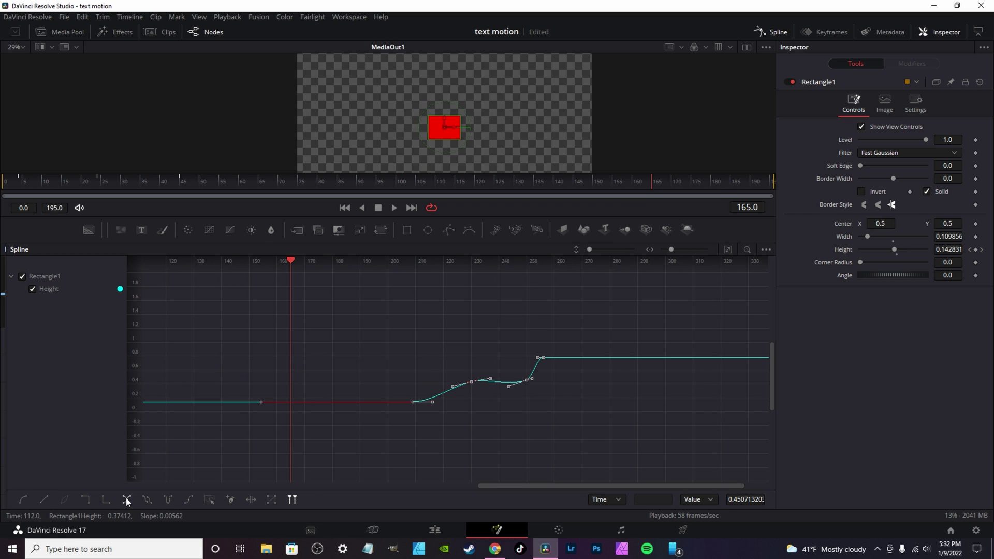
# - Compare the original and reversed sections of the Height curve and play the animation from the start of the timeline
pyautogui.moveTo(487, 486); pyautogui.dragTo(329, 475)
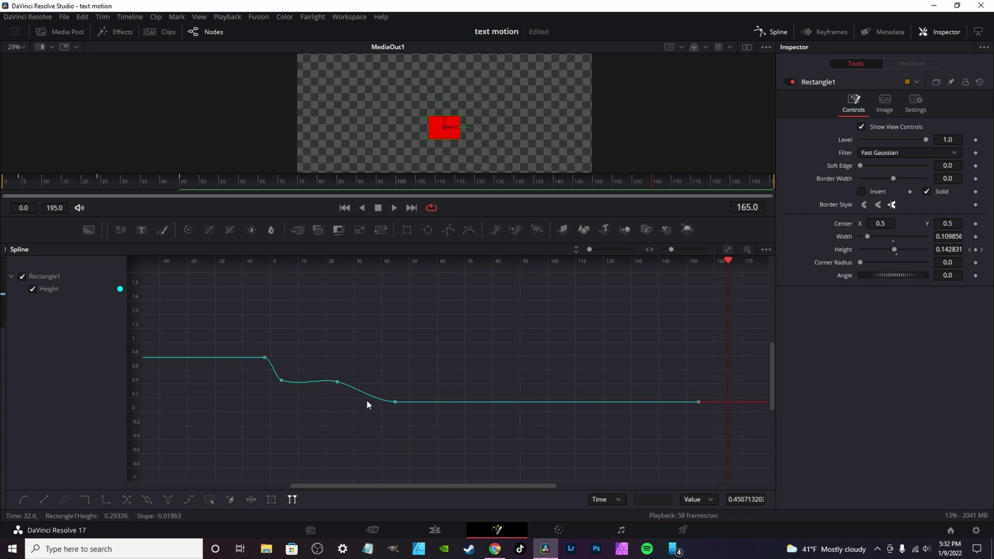
pyautogui.moveTo(414, 485); pyautogui.dragTo(557, 487)
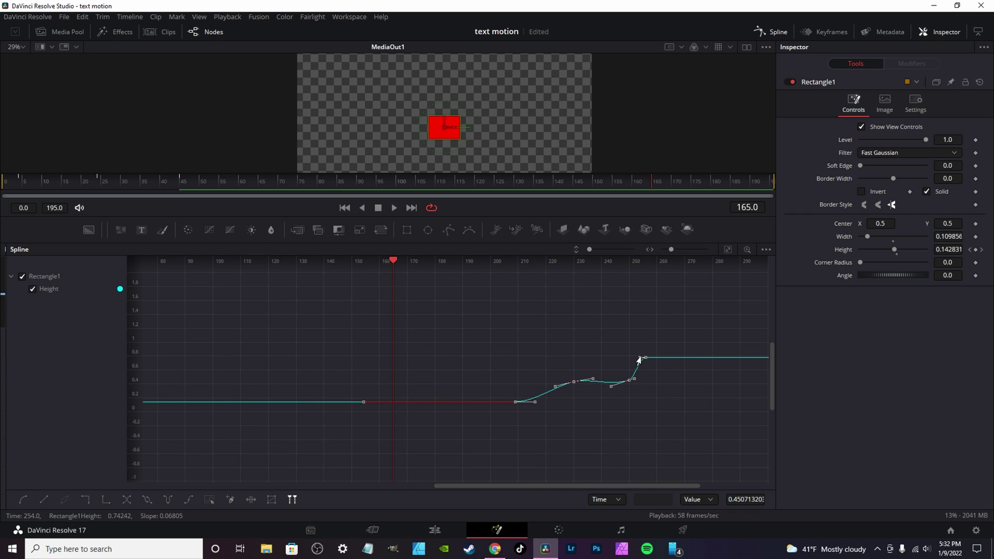
pyautogui.click(9, 183)
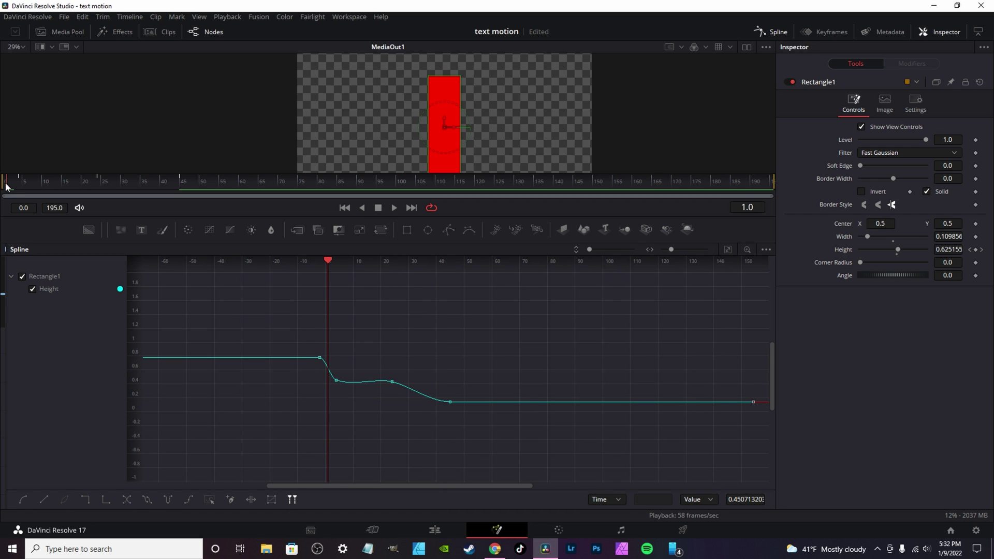
pyautogui.press('space')
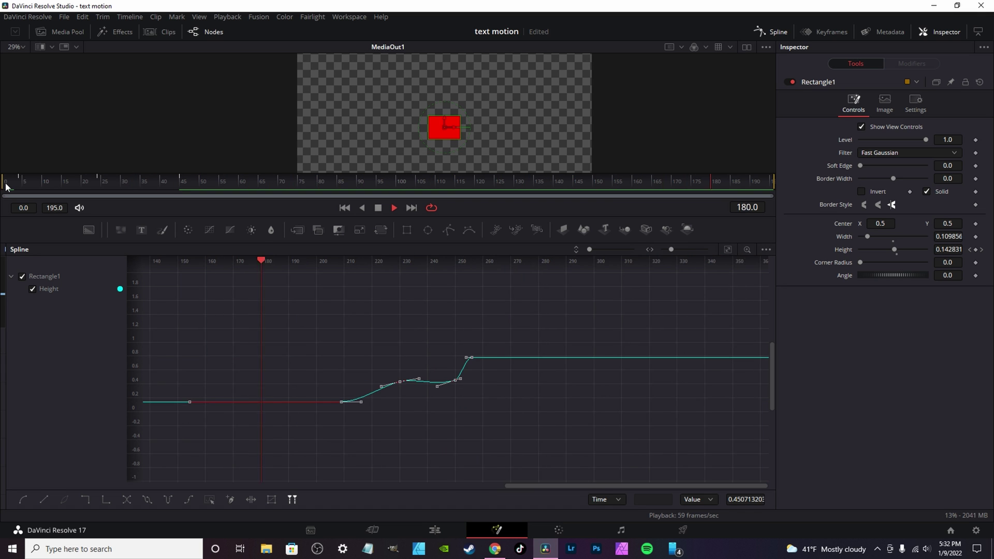
pyautogui.press('space')
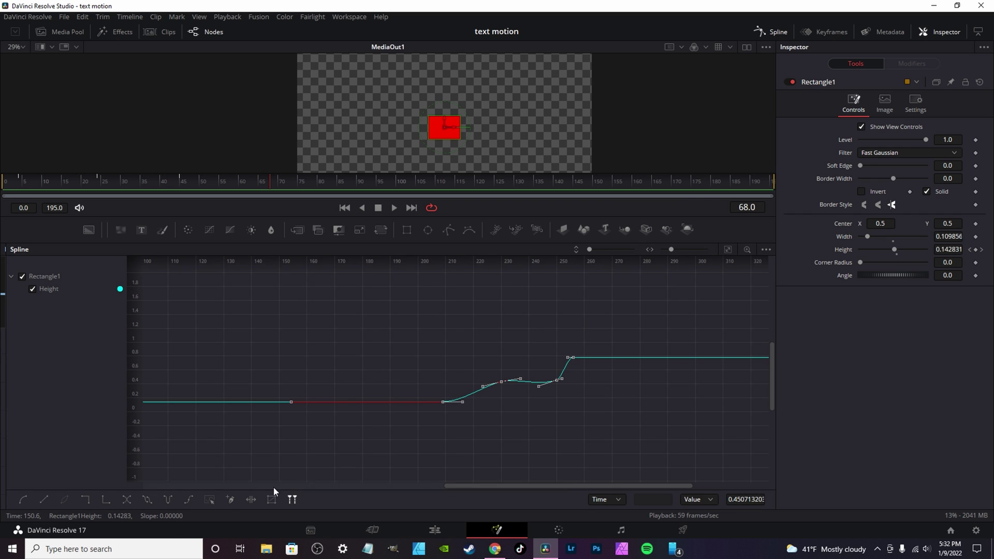
# - Time-stretch the reversed keyframes so that section starts at about frame 112 and ends at about frame 180
pyautogui.click(621, 458)
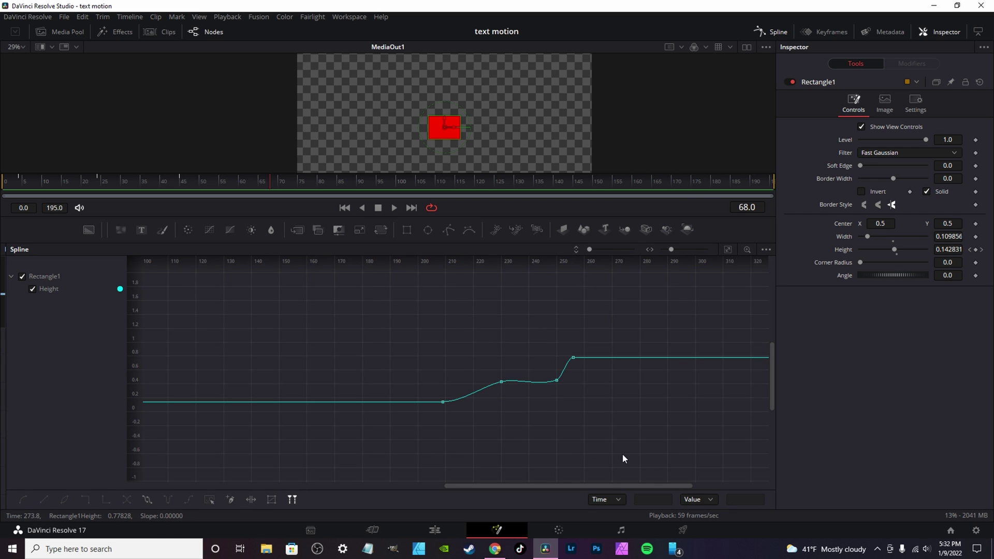
pyautogui.moveTo(686, 466); pyautogui.dragTo(420, 328)
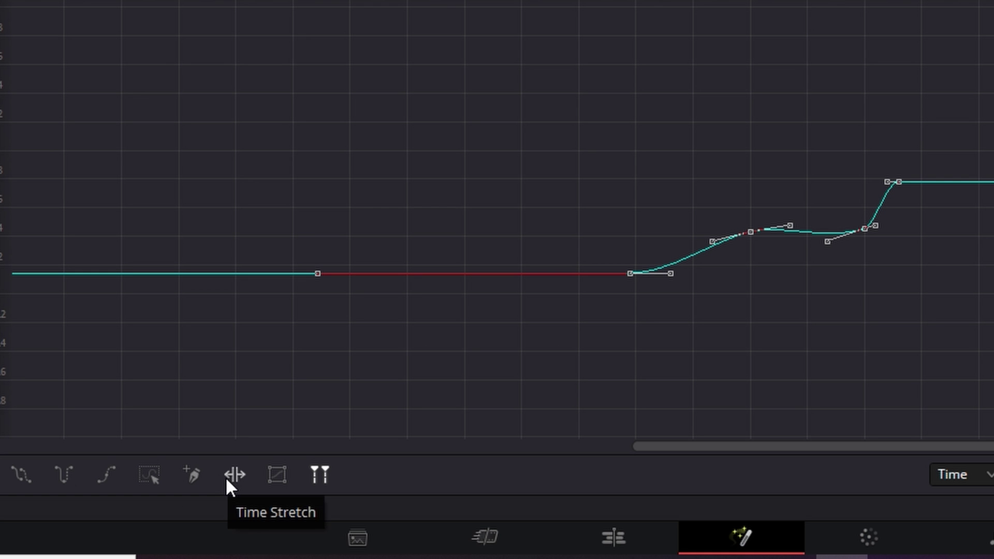
pyautogui.click(228, 477)
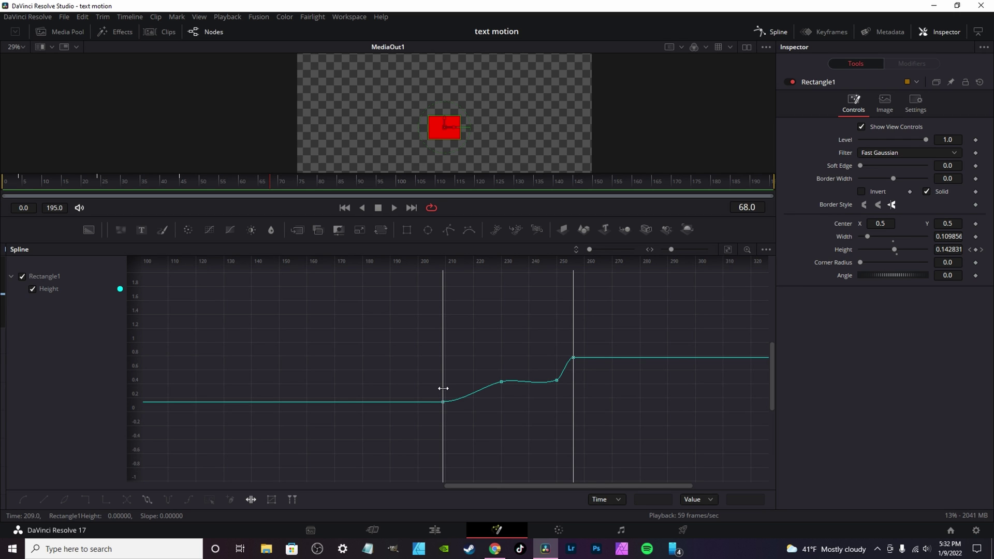
pyautogui.moveTo(632, 245); pyautogui.dragTo(150, 248)
pyautogui.moveTo(209, 390); pyautogui.dragTo(172, 392)
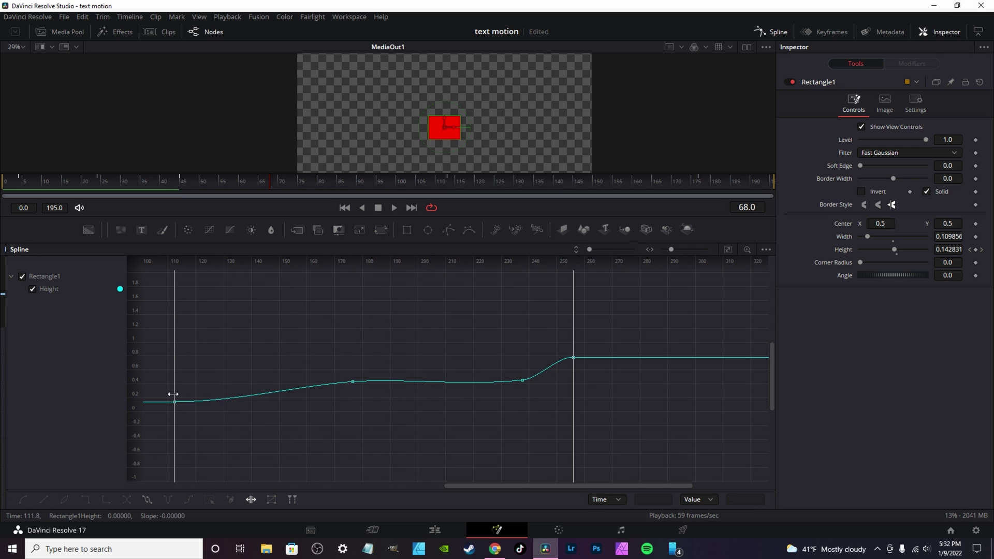
pyautogui.moveTo(574, 427); pyautogui.dragTo(362, 385)
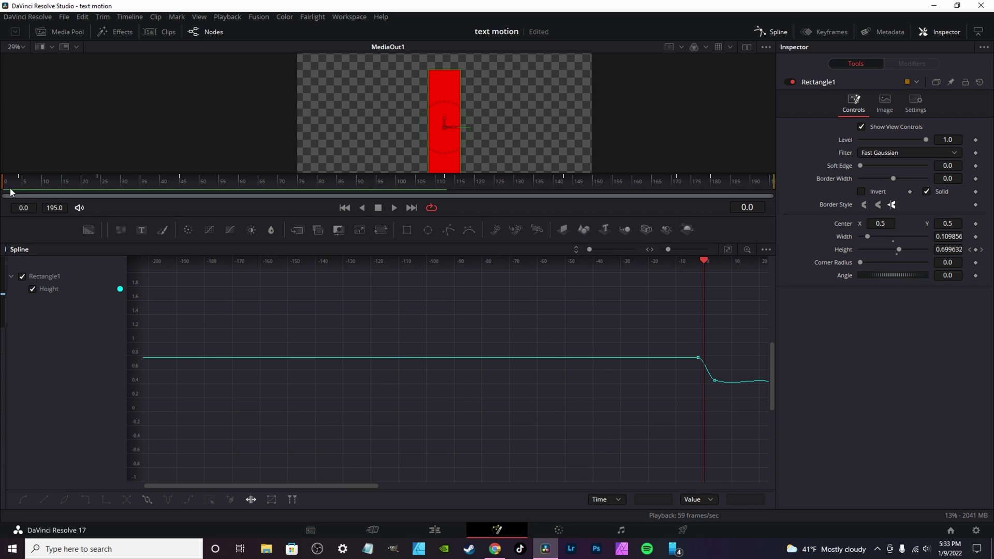
# - Play the stretched Height animation from frame 0 and return the playhead to frame 4
pyautogui.press('space')
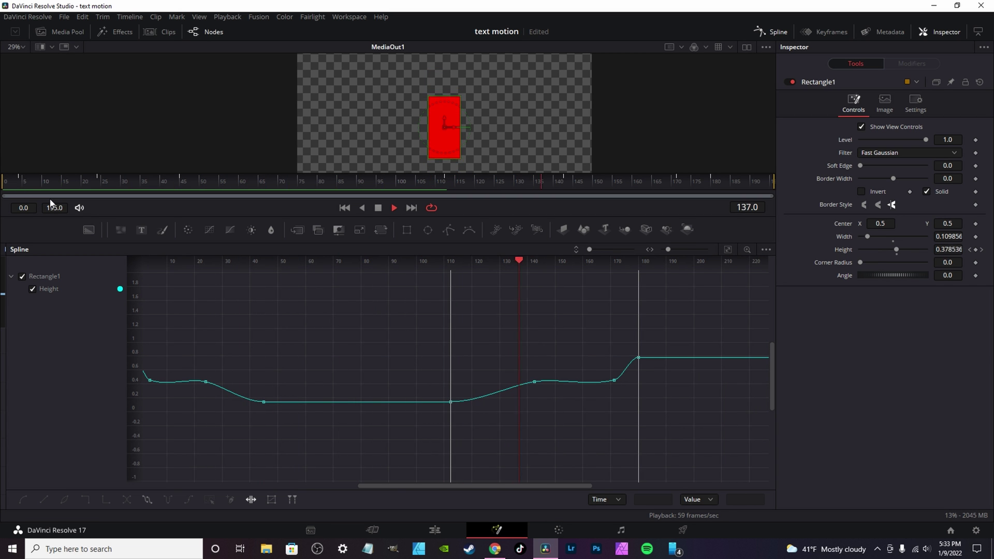
pyautogui.press('space')
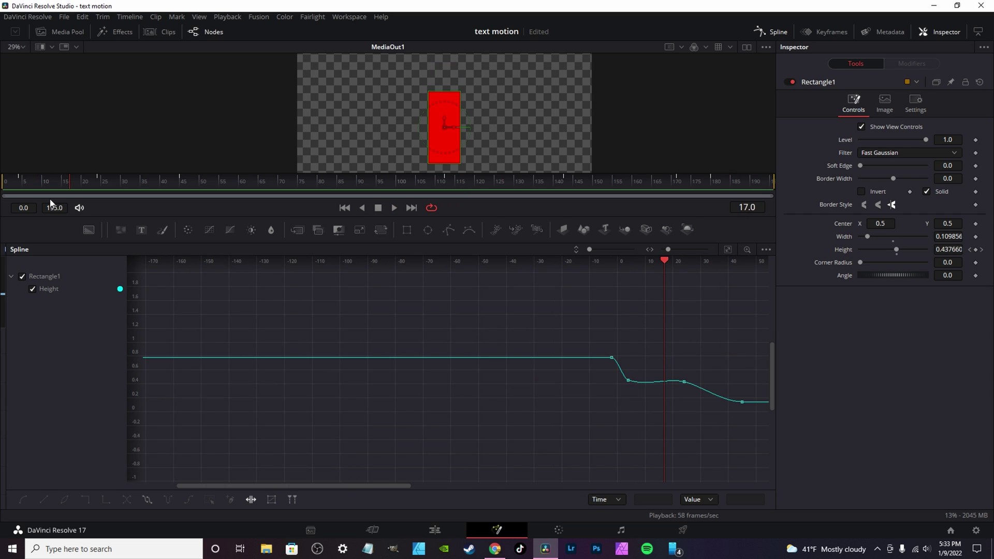
pyautogui.click(20, 182)
# - Time-stretch all Height keyframes, moving the start of the curve to about frame 99, and play the result
pyautogui.click(728, 250)
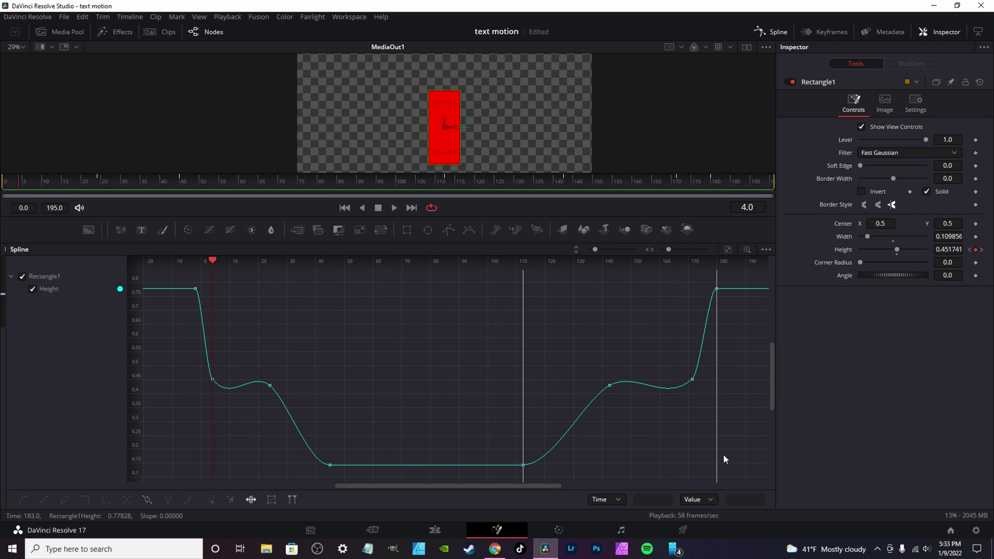
pyautogui.hotkey('ctrl', 'a')
pyautogui.click(251, 500)
pyautogui.moveTo(196, 361); pyautogui.dragTo(216, 370)
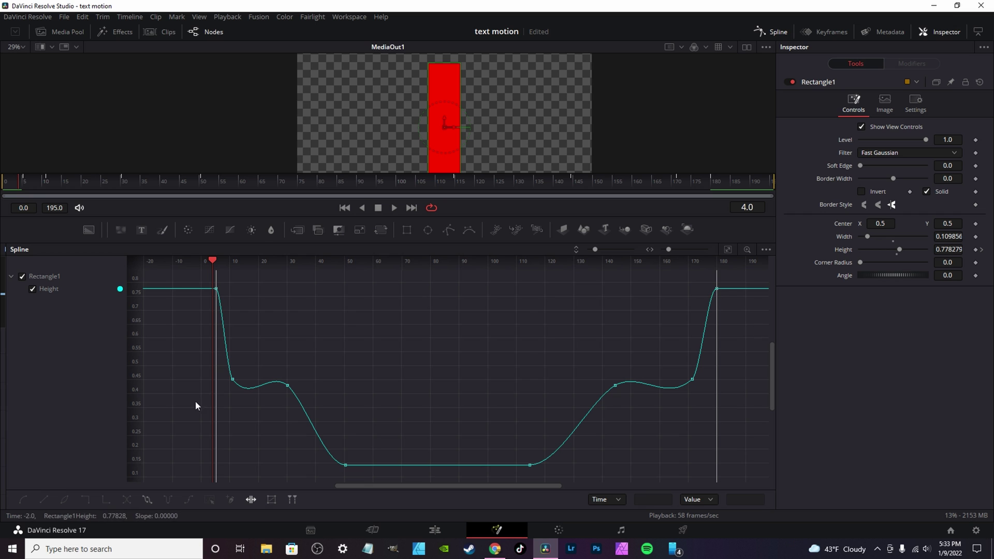
pyautogui.moveTo(217, 418); pyautogui.dragTo(488, 416)
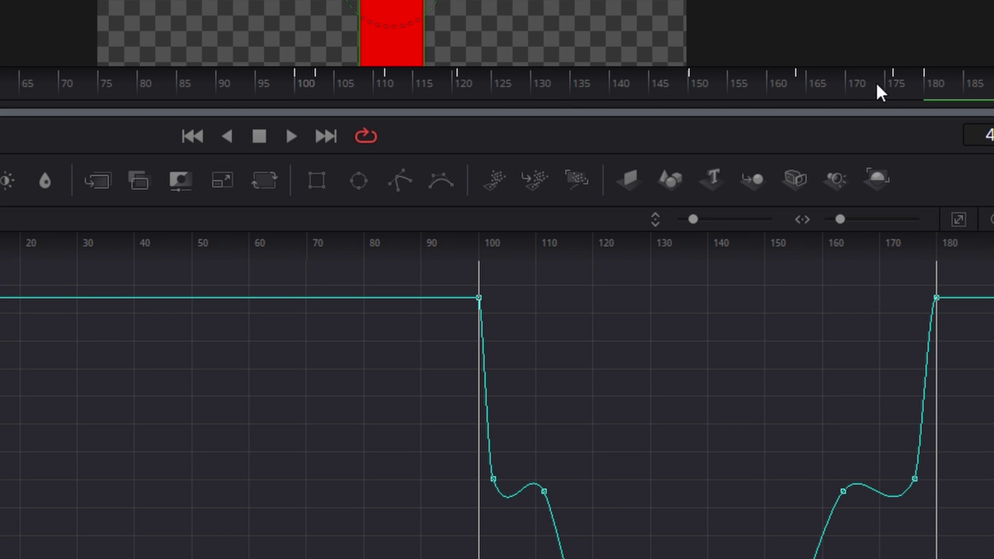
pyautogui.click(291, 136)
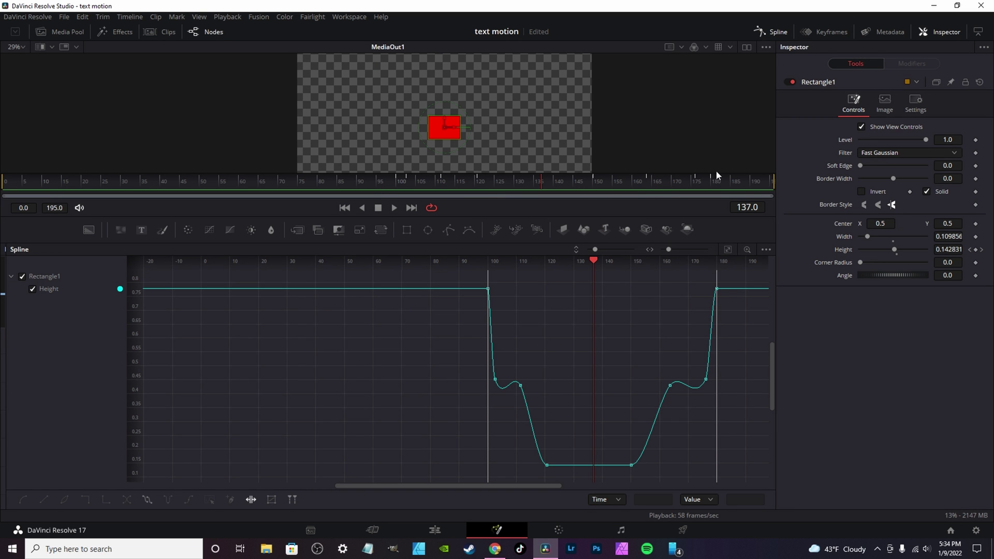
# - Turn off Time Stretch and draw a Shape Box around all keyframes of the Height curve
pyautogui.click(250, 499)
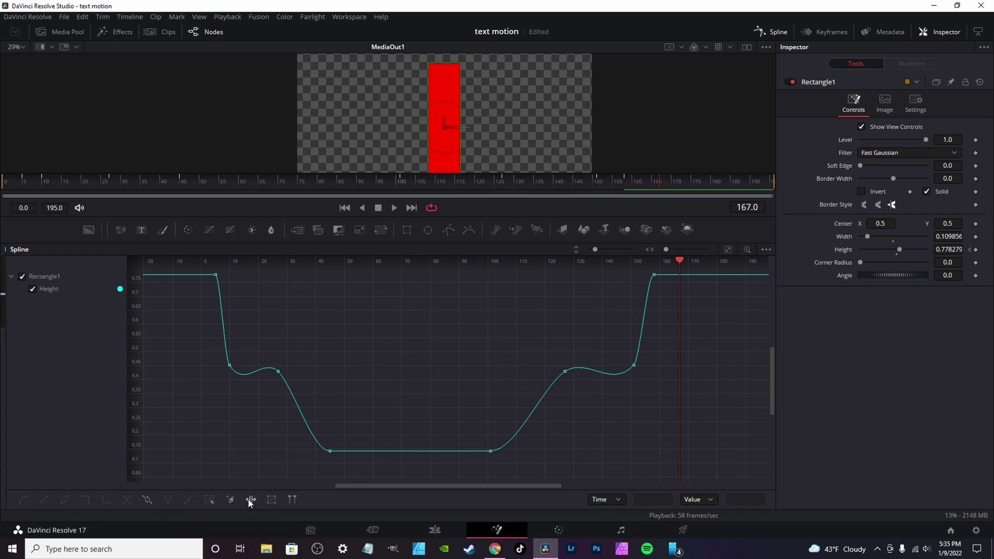
pyautogui.click(273, 501)
pyautogui.moveTo(752, 477); pyautogui.dragTo(149, 257)
pyautogui.scroll(-3, 309, 349)
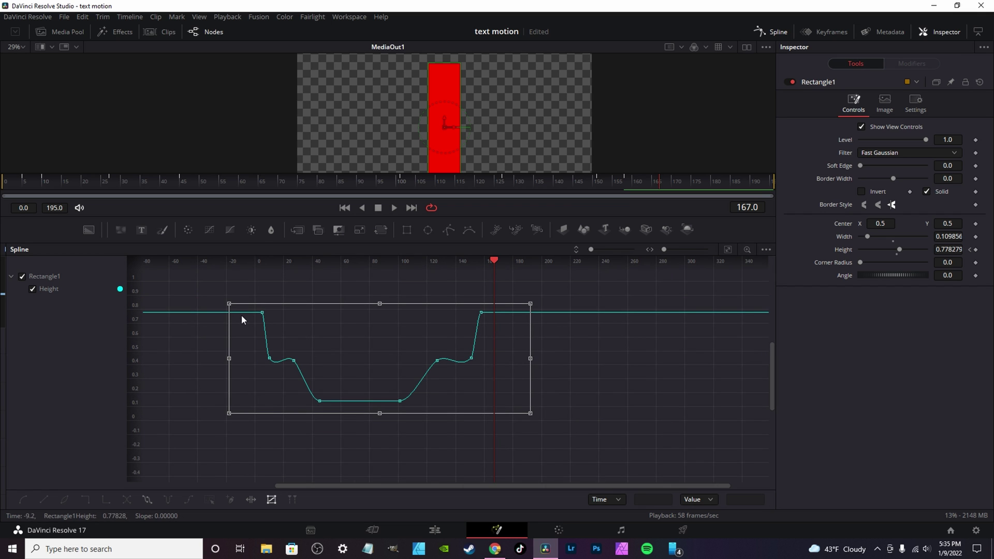
# - Pull all four corners of the Shape Box inward to skew and compress the Height curve
pyautogui.moveTo(230, 304); pyautogui.dragTo(304, 329)
pyautogui.moveTo(531, 304); pyautogui.dragTo(466, 348)
pyautogui.moveTo(532, 413); pyautogui.dragTo(462, 393)
pyautogui.moveTo(230, 413); pyautogui.dragTo(332, 360)
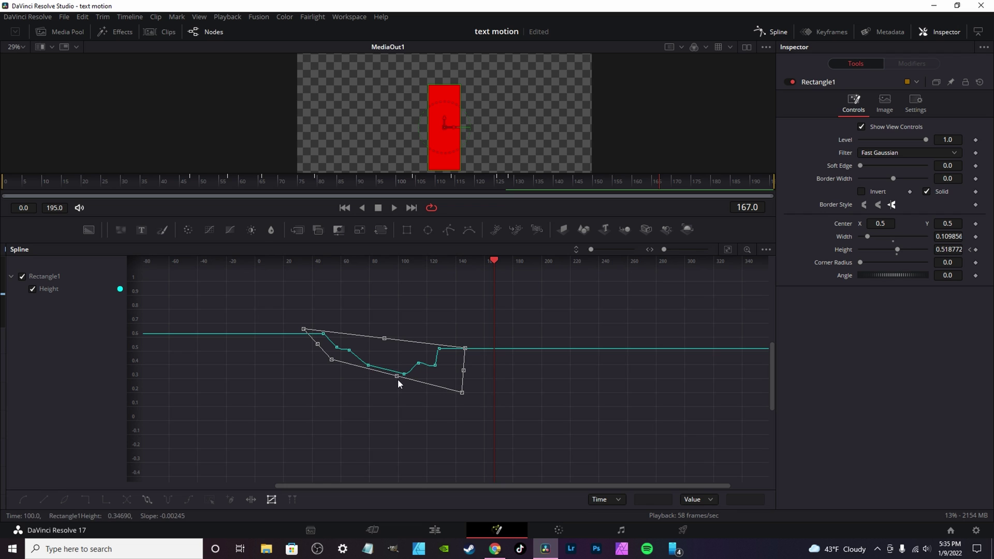
# - Raise the Shape Box's lower edge, lower its upper edge to flatten the curve, and play the animation
pyautogui.moveTo(397, 376); pyautogui.dragTo(383, 363)
pyautogui.scroll(3, 383, 363)
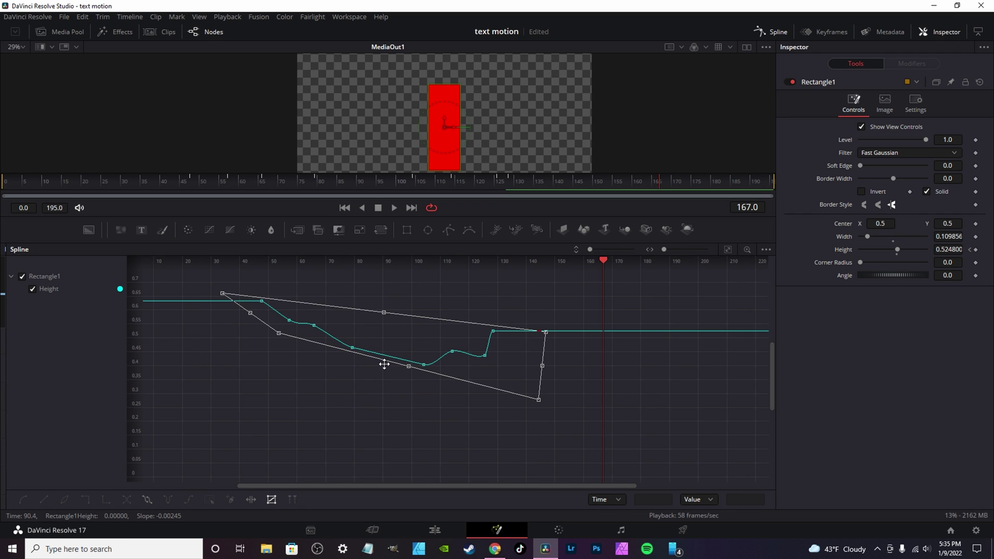
pyautogui.moveTo(387, 314); pyautogui.dragTo(383, 333)
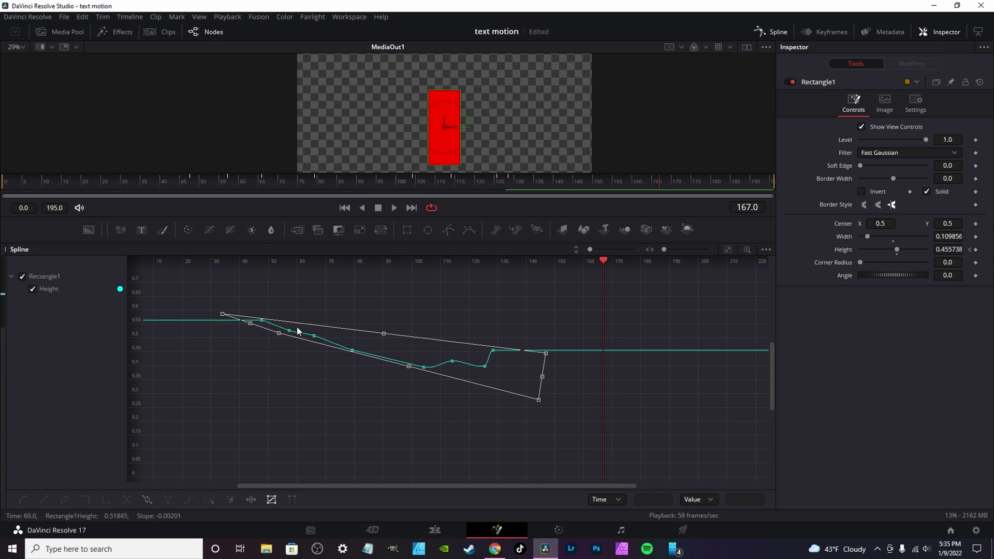
pyautogui.press('space')
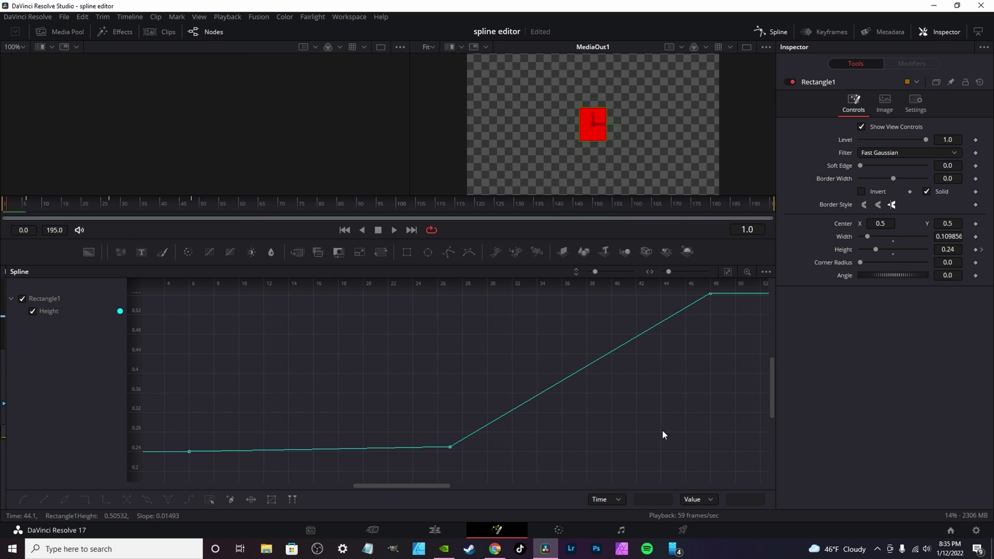
# - Smooth all keyframes on the linear Height curve and lengthen the handles between the last two keyframes into a steep S-curve
pyautogui.click(228, 499)
pyautogui.press('s')
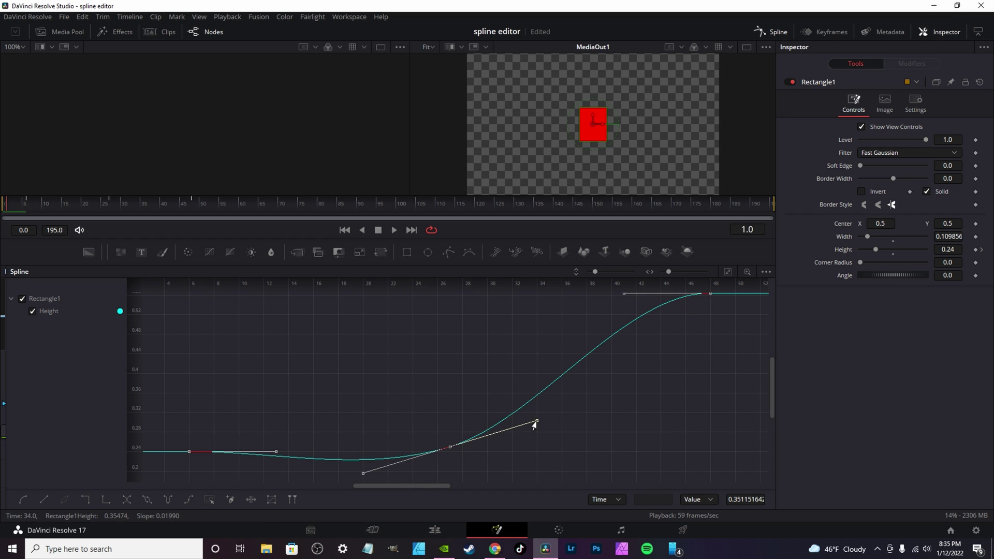
pyautogui.moveTo(536, 424); pyautogui.dragTo(739, 458)
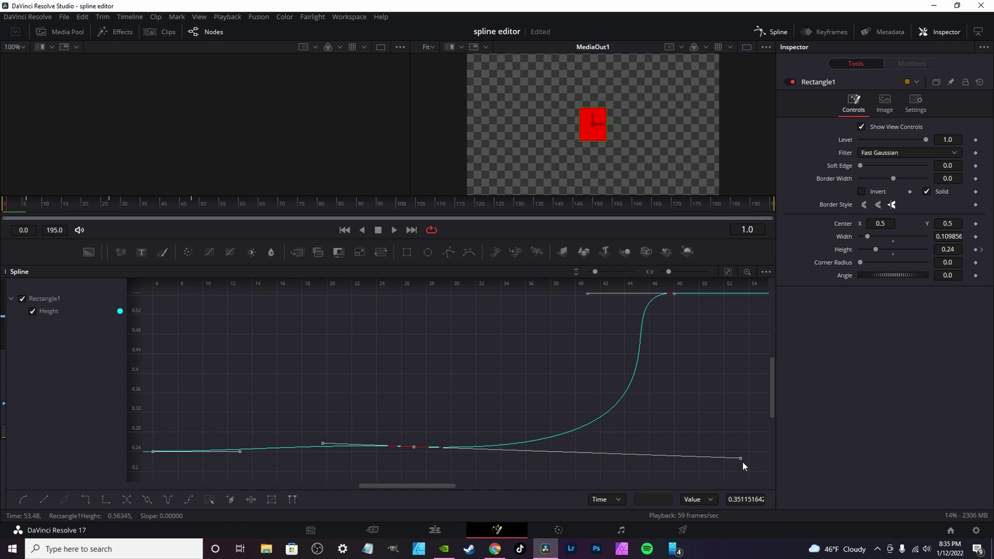
pyautogui.moveTo(739, 462); pyautogui.dragTo(740, 449)
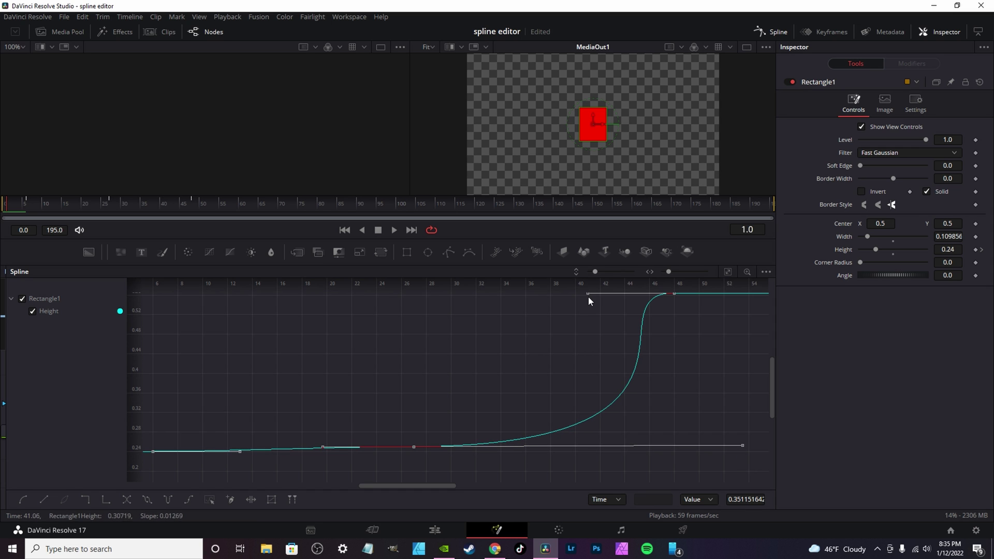
pyautogui.moveTo(587, 295); pyautogui.dragTo(511, 295)
# - Play the smoothed Height animation, move the playhead to frame 4 and enlarge the viewer area
pyautogui.press('space')
pyautogui.click(20, 205)
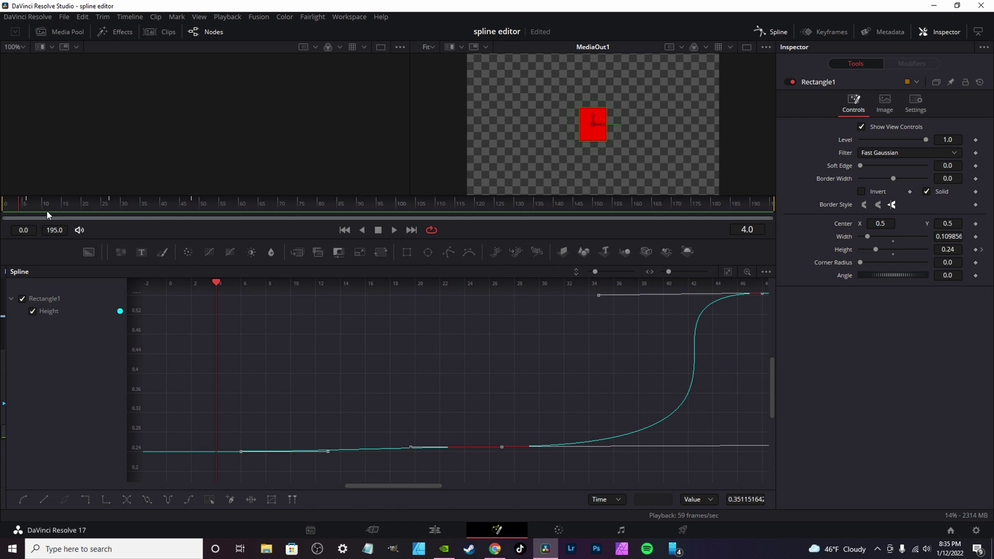
pyautogui.moveTo(463, 263); pyautogui.dragTo(465, 409)
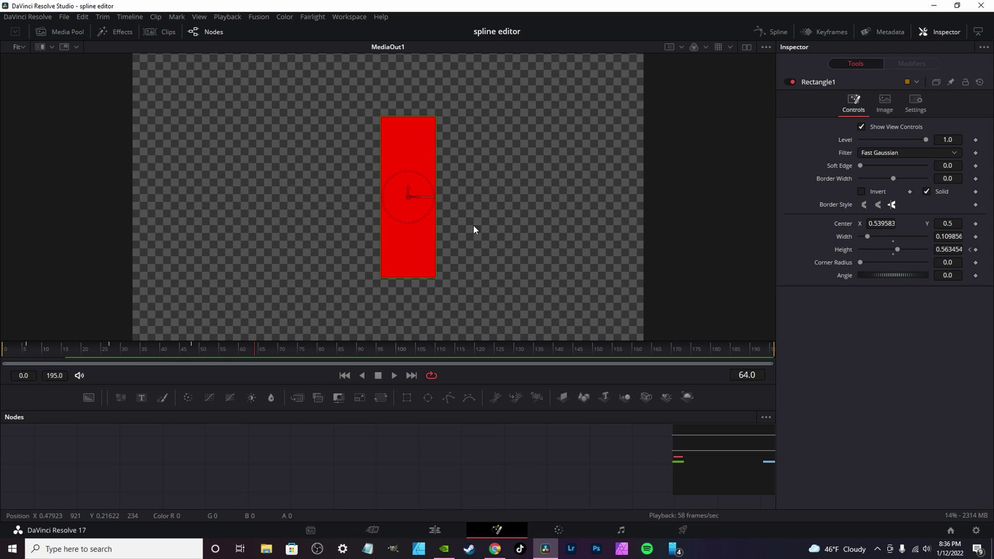
# - Reopen the Spline editor, make it taller and fit the whole Height curve in view
pyautogui.click(775, 33)
pyautogui.moveTo(575, 384); pyautogui.dragTo(668, 212)
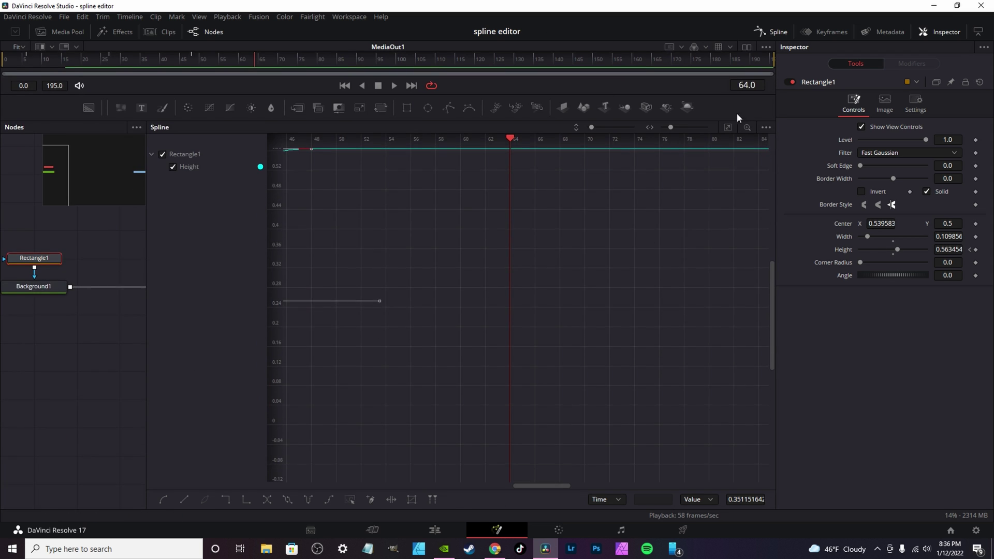
pyautogui.click(729, 127)
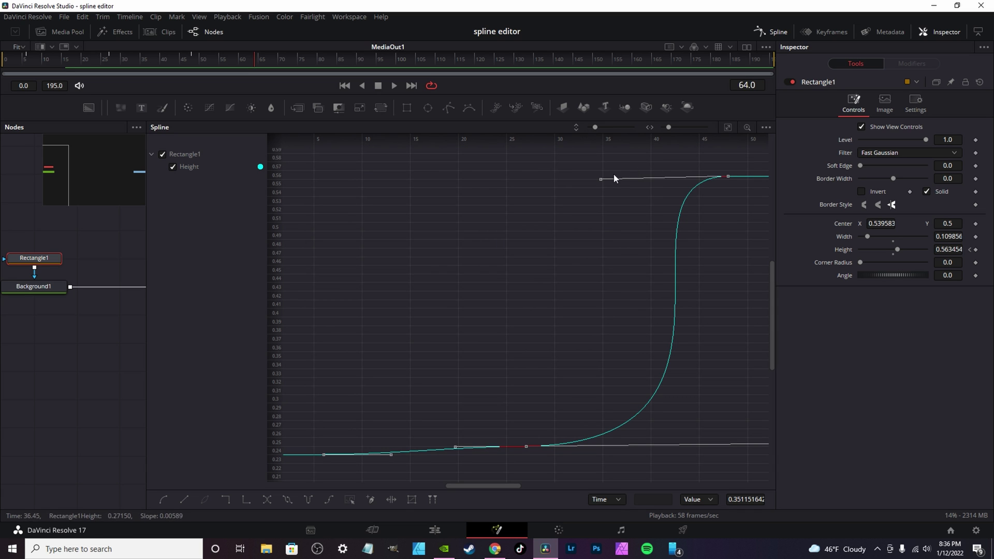
# - Show the ease controls, set the Ease In of the keyframe at frame 48 to 41.4 and select the middle keyframe
pyautogui.press('t')
pyautogui.click(899, 505)
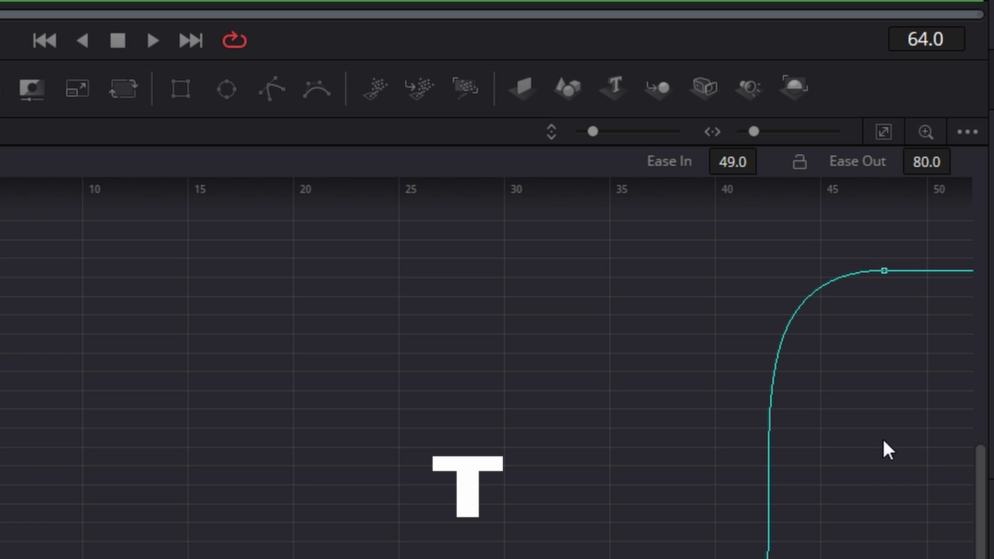
pyautogui.click(884, 271)
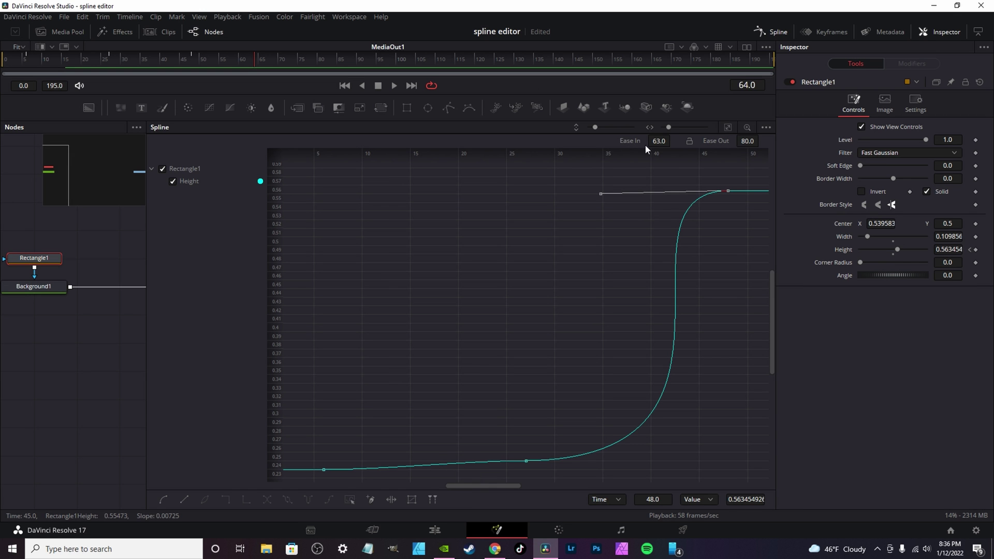
pyautogui.moveTo(660, 142)
pyautogui.mouseDown()
pyautogui.moveTo(673, 140)
pyautogui.moveTo(655, 140)
pyautogui.mouseUp()
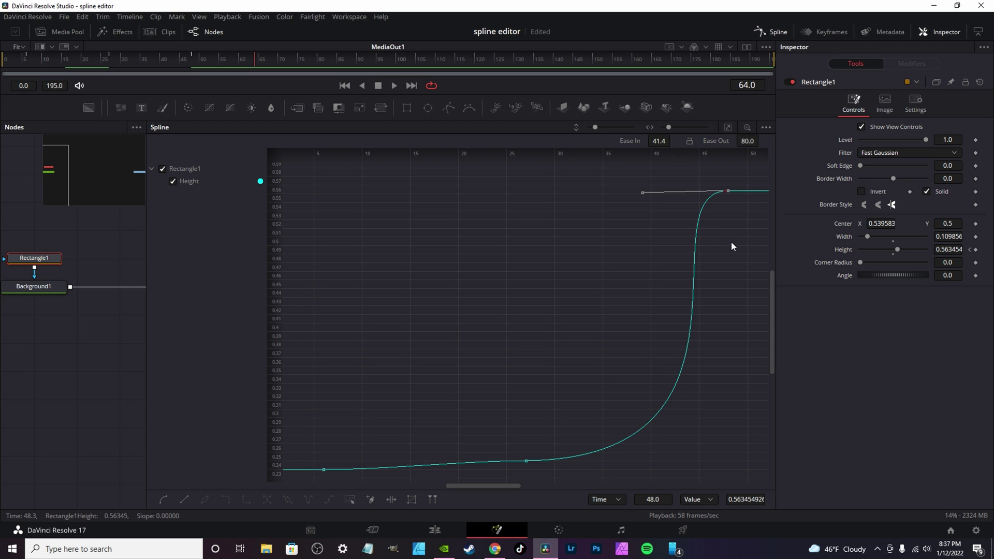
pyautogui.click(526, 461)
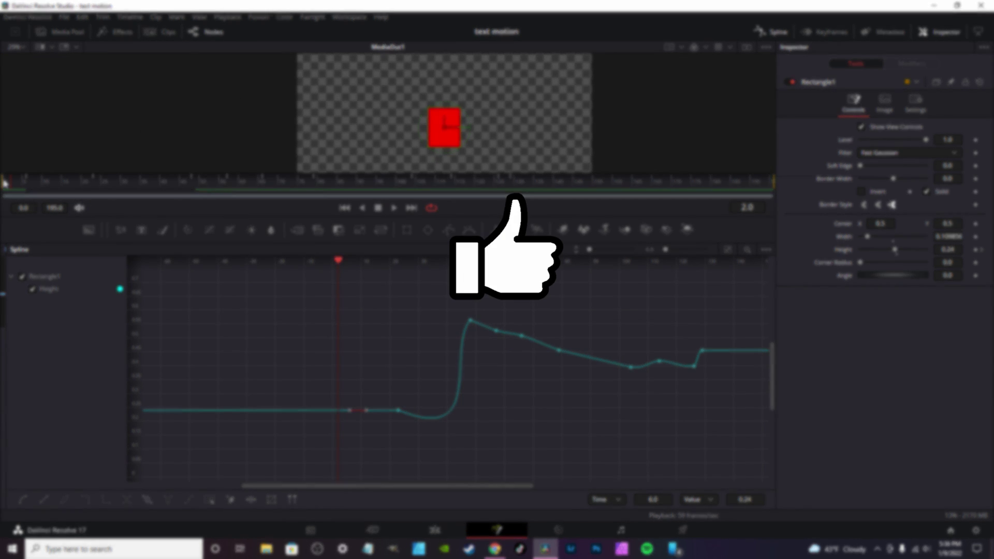